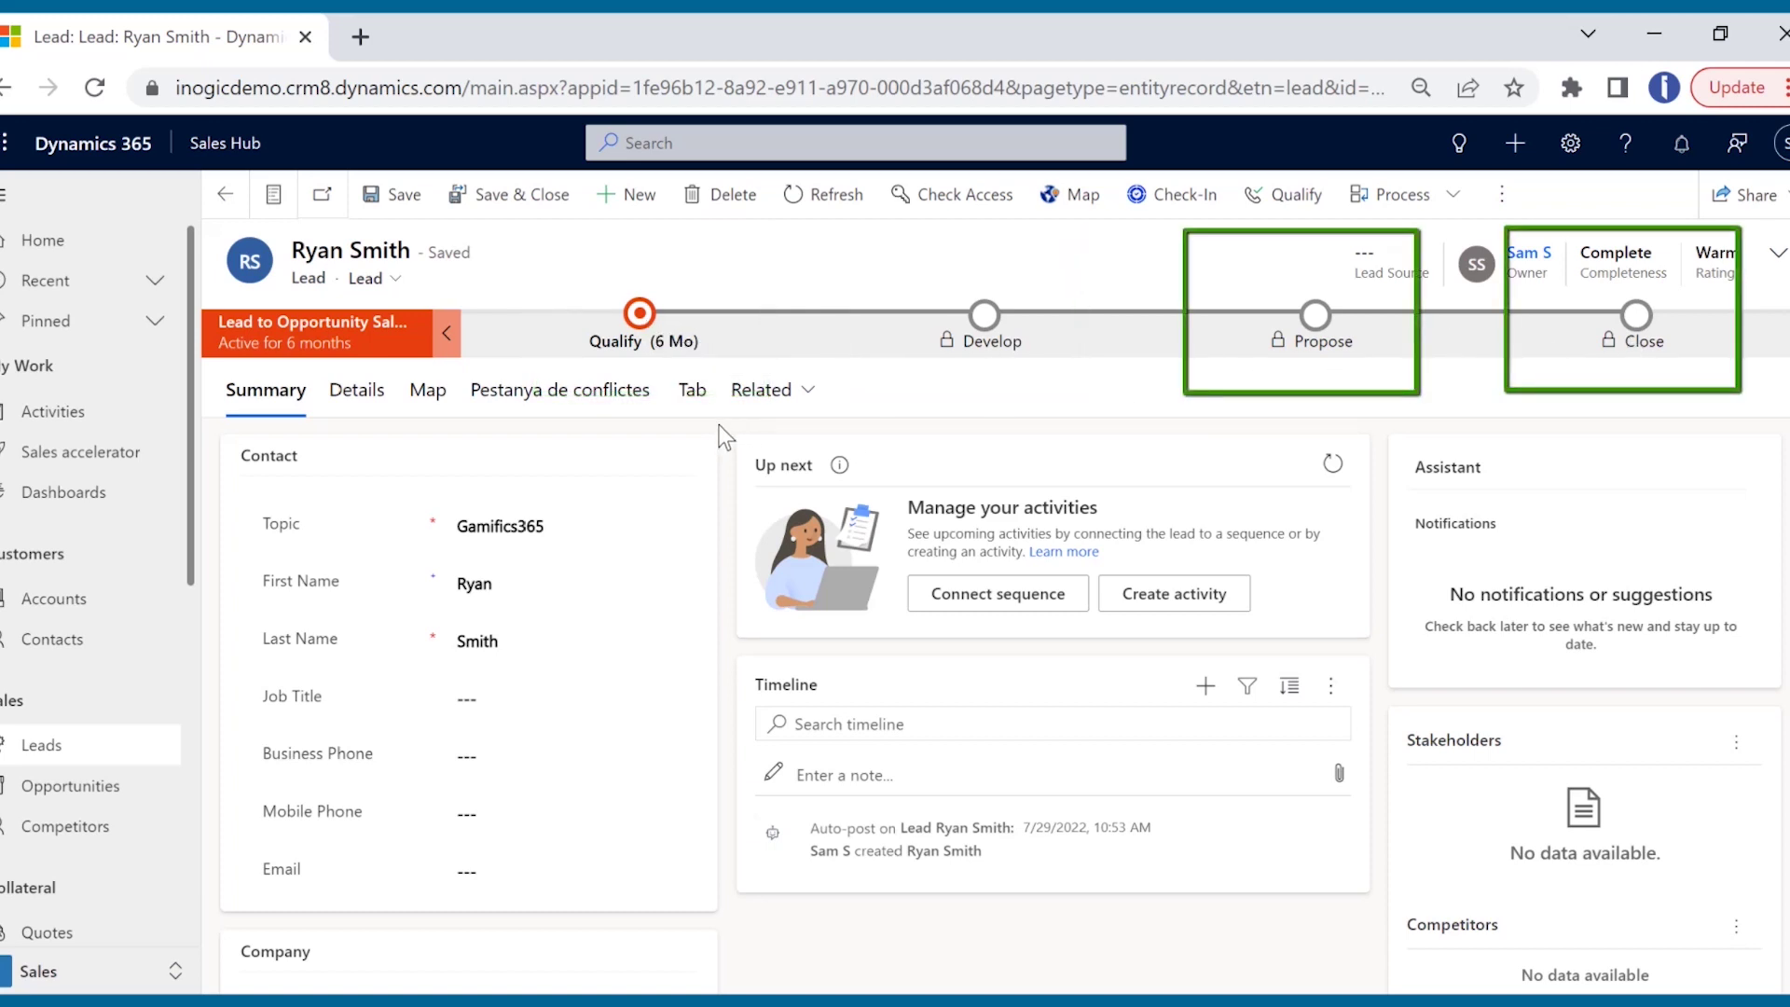
- Open the Lead Nurturing Plan record in the Business Process Checklist app
click(639, 317)
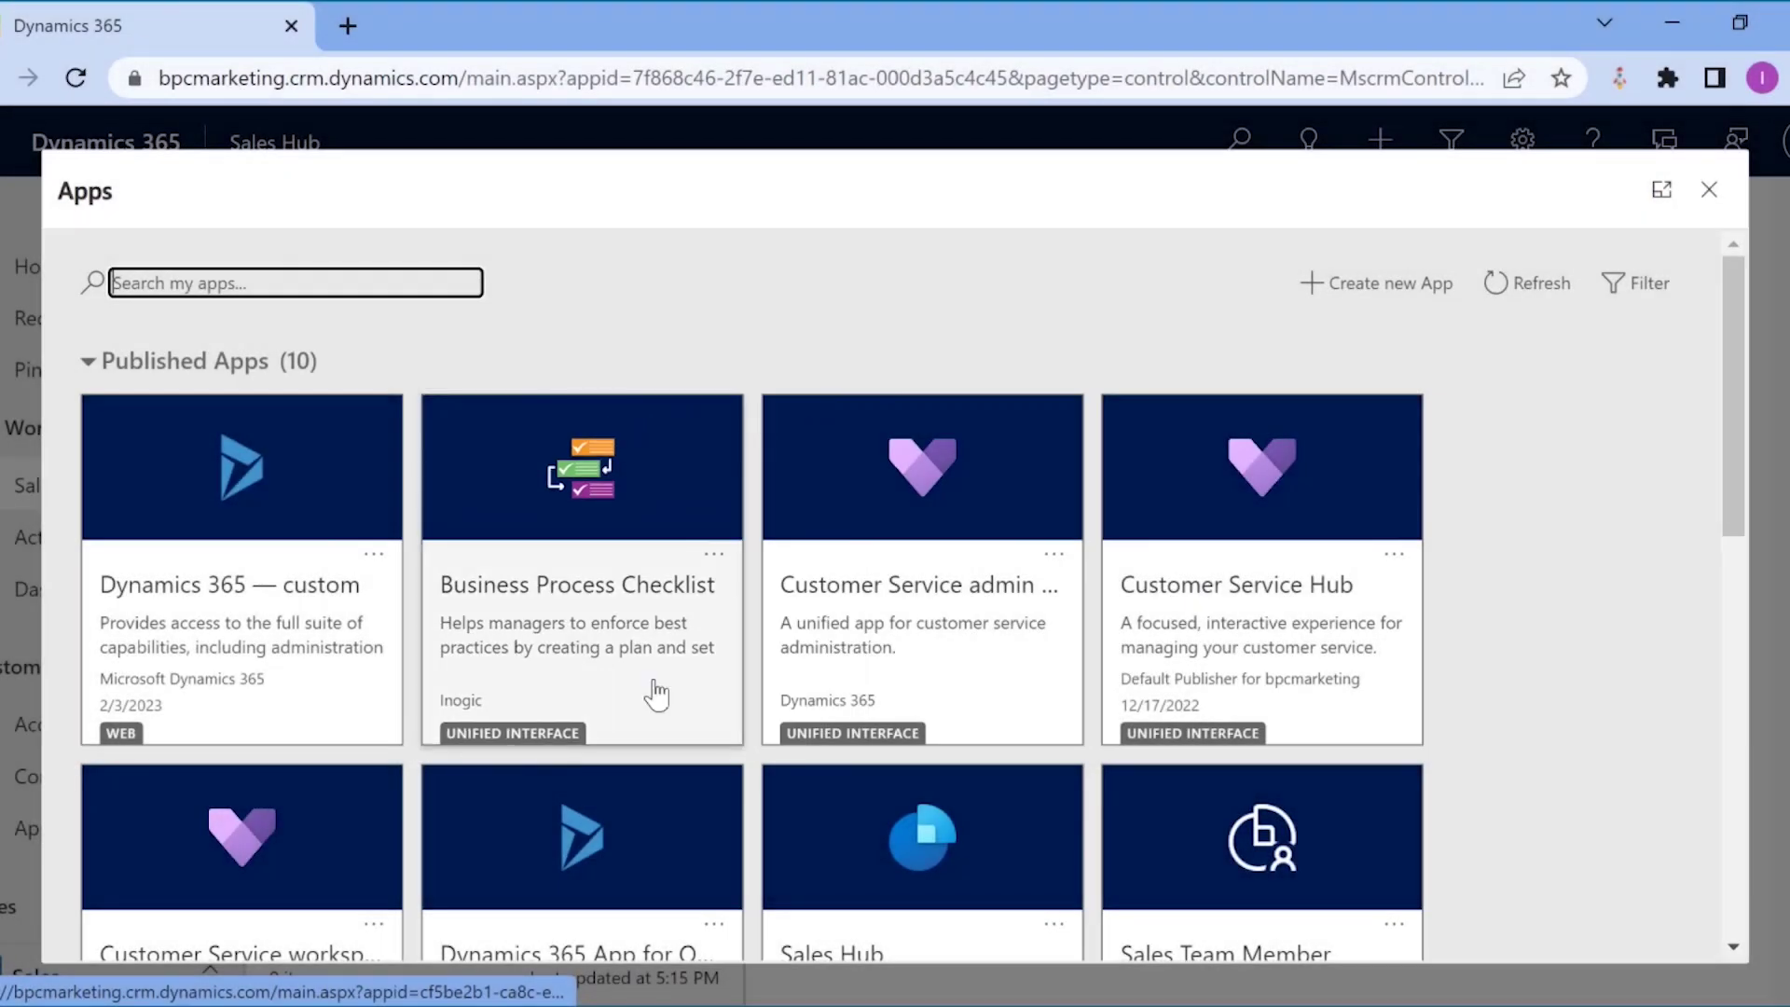
click(651, 687)
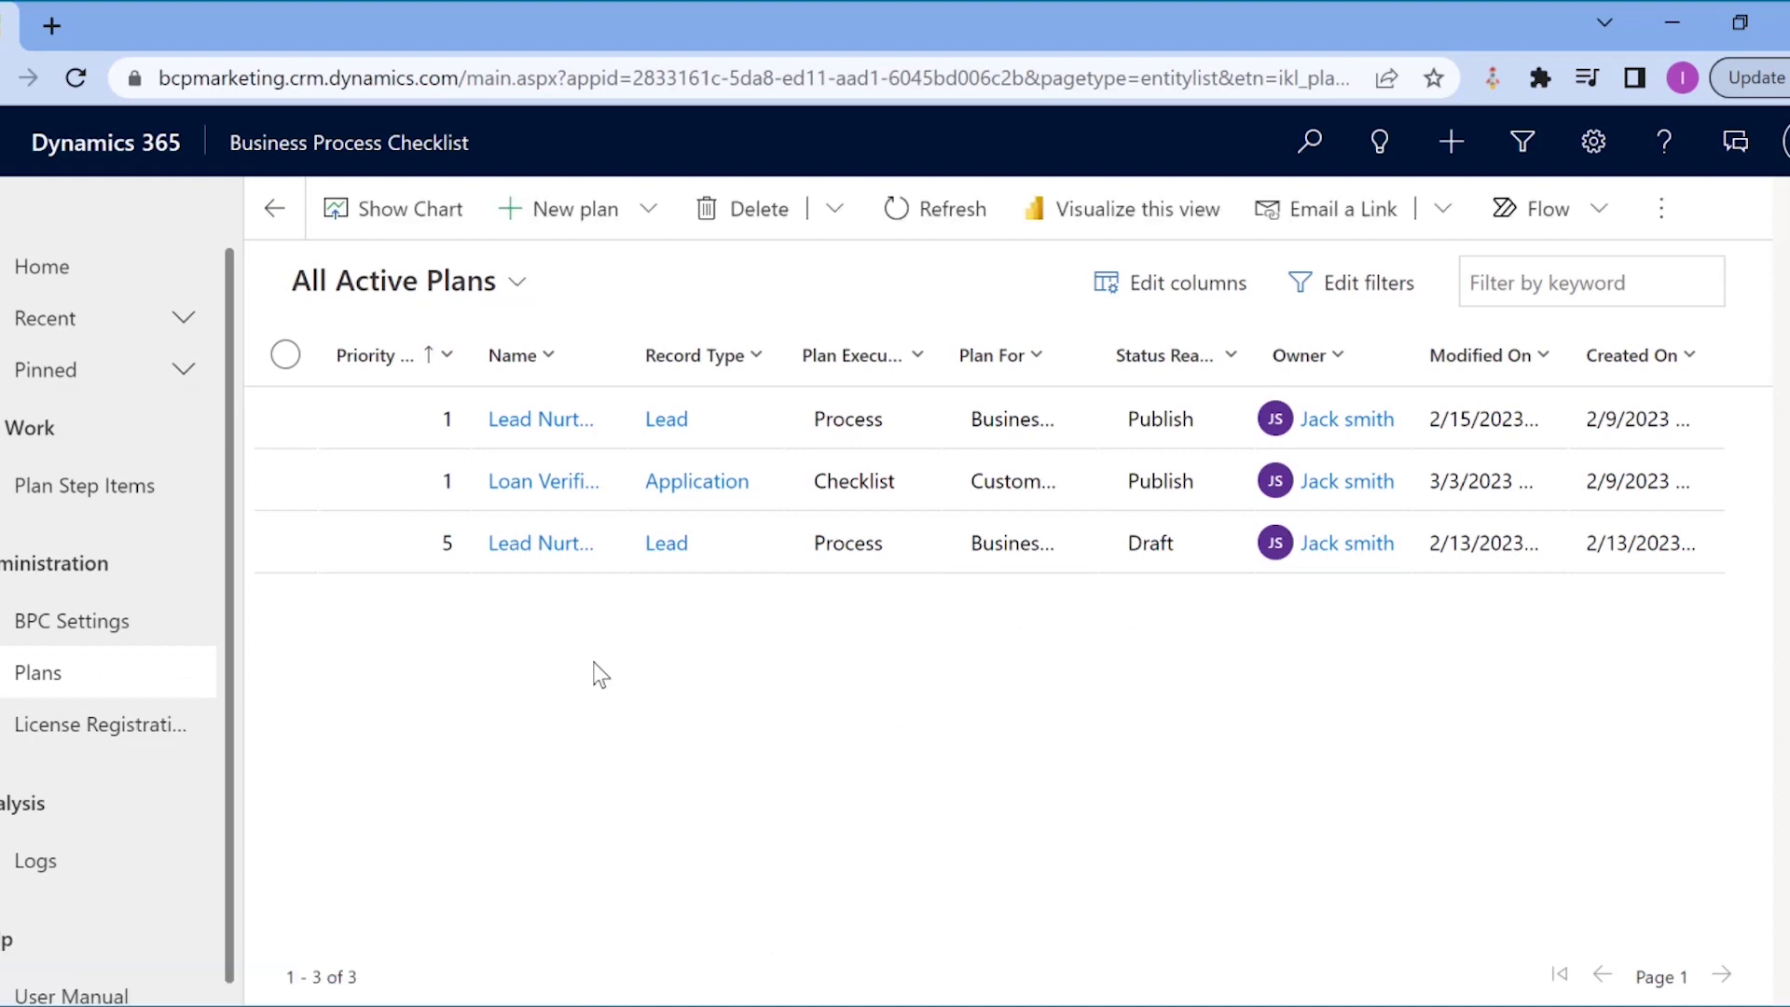
click(533, 421)
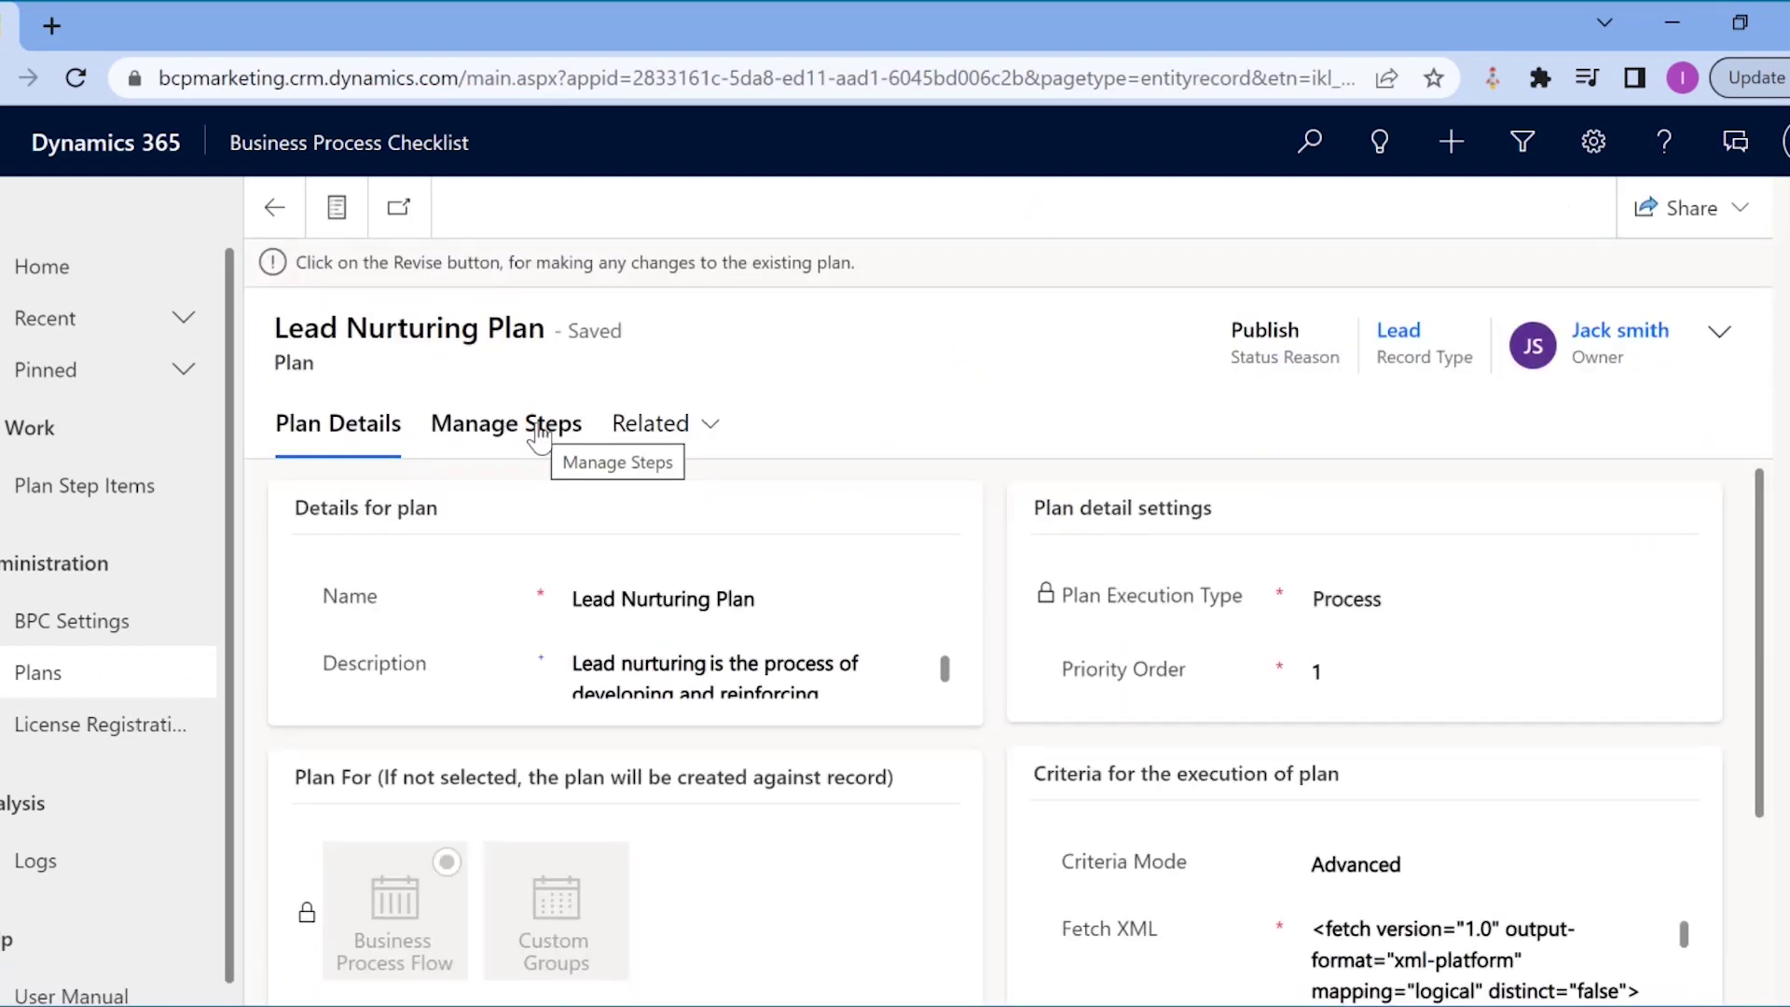
- Review the plan's steps for the Develop, Propose, Close and Qualify stages
click(512, 456)
click(462, 528)
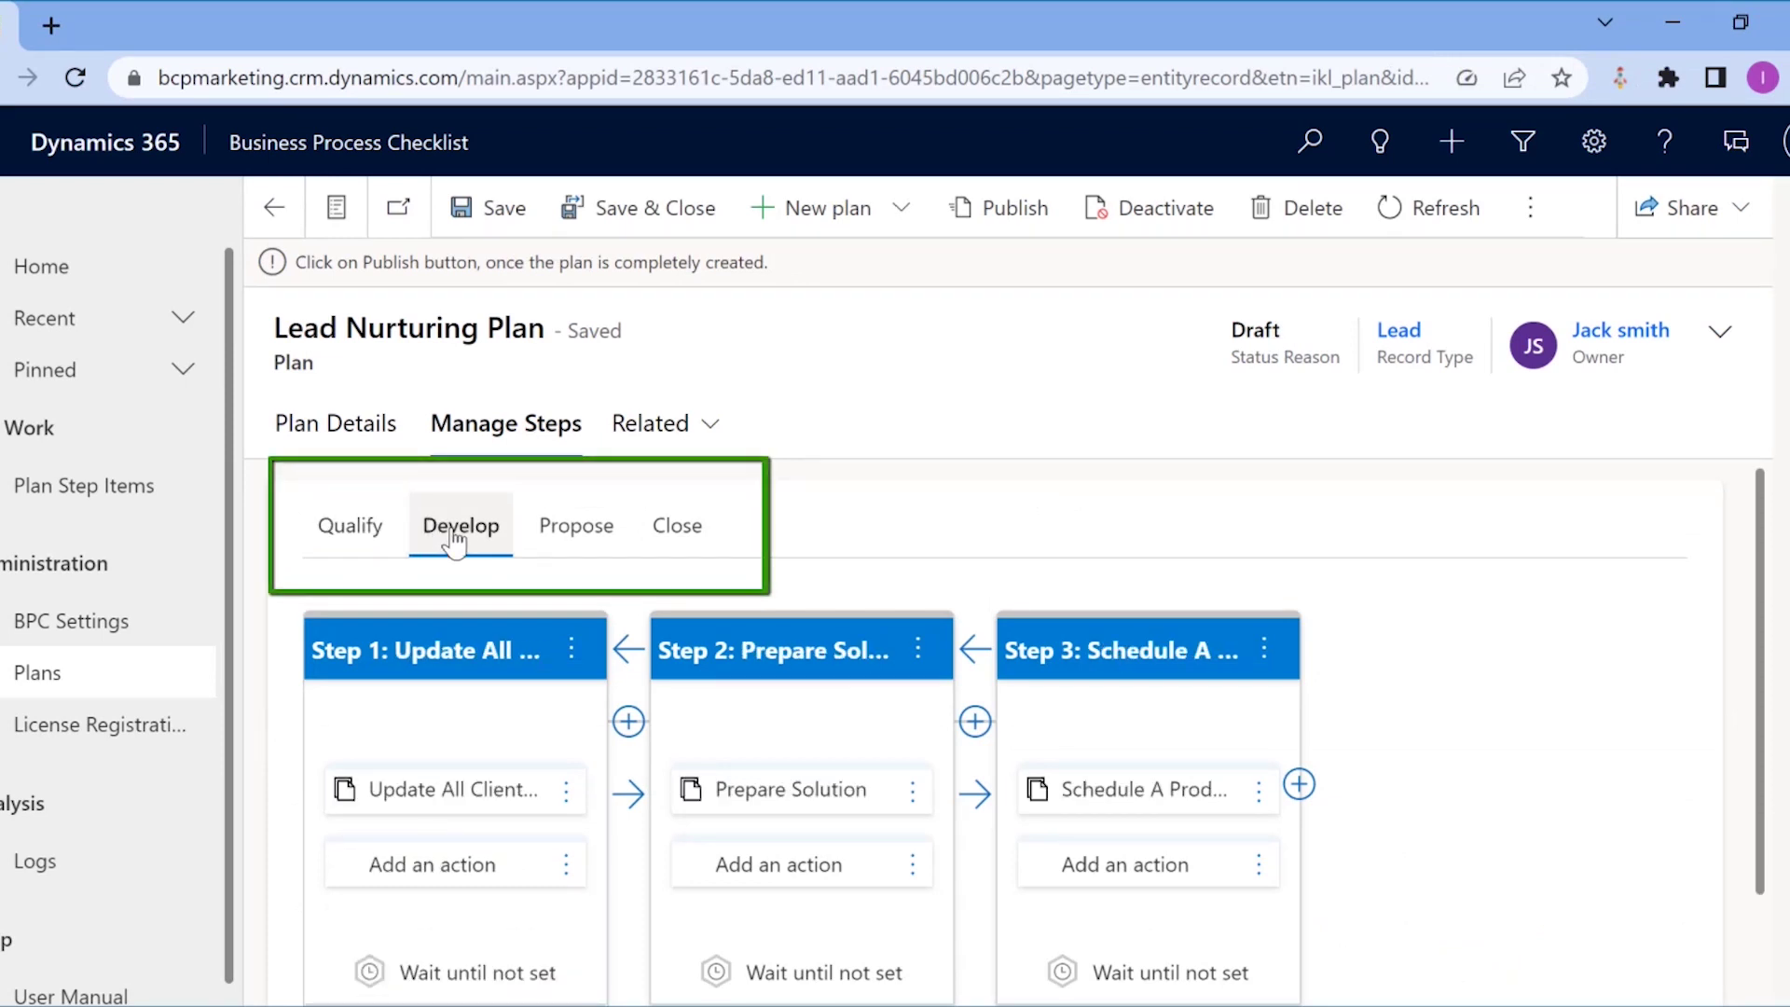
click(566, 541)
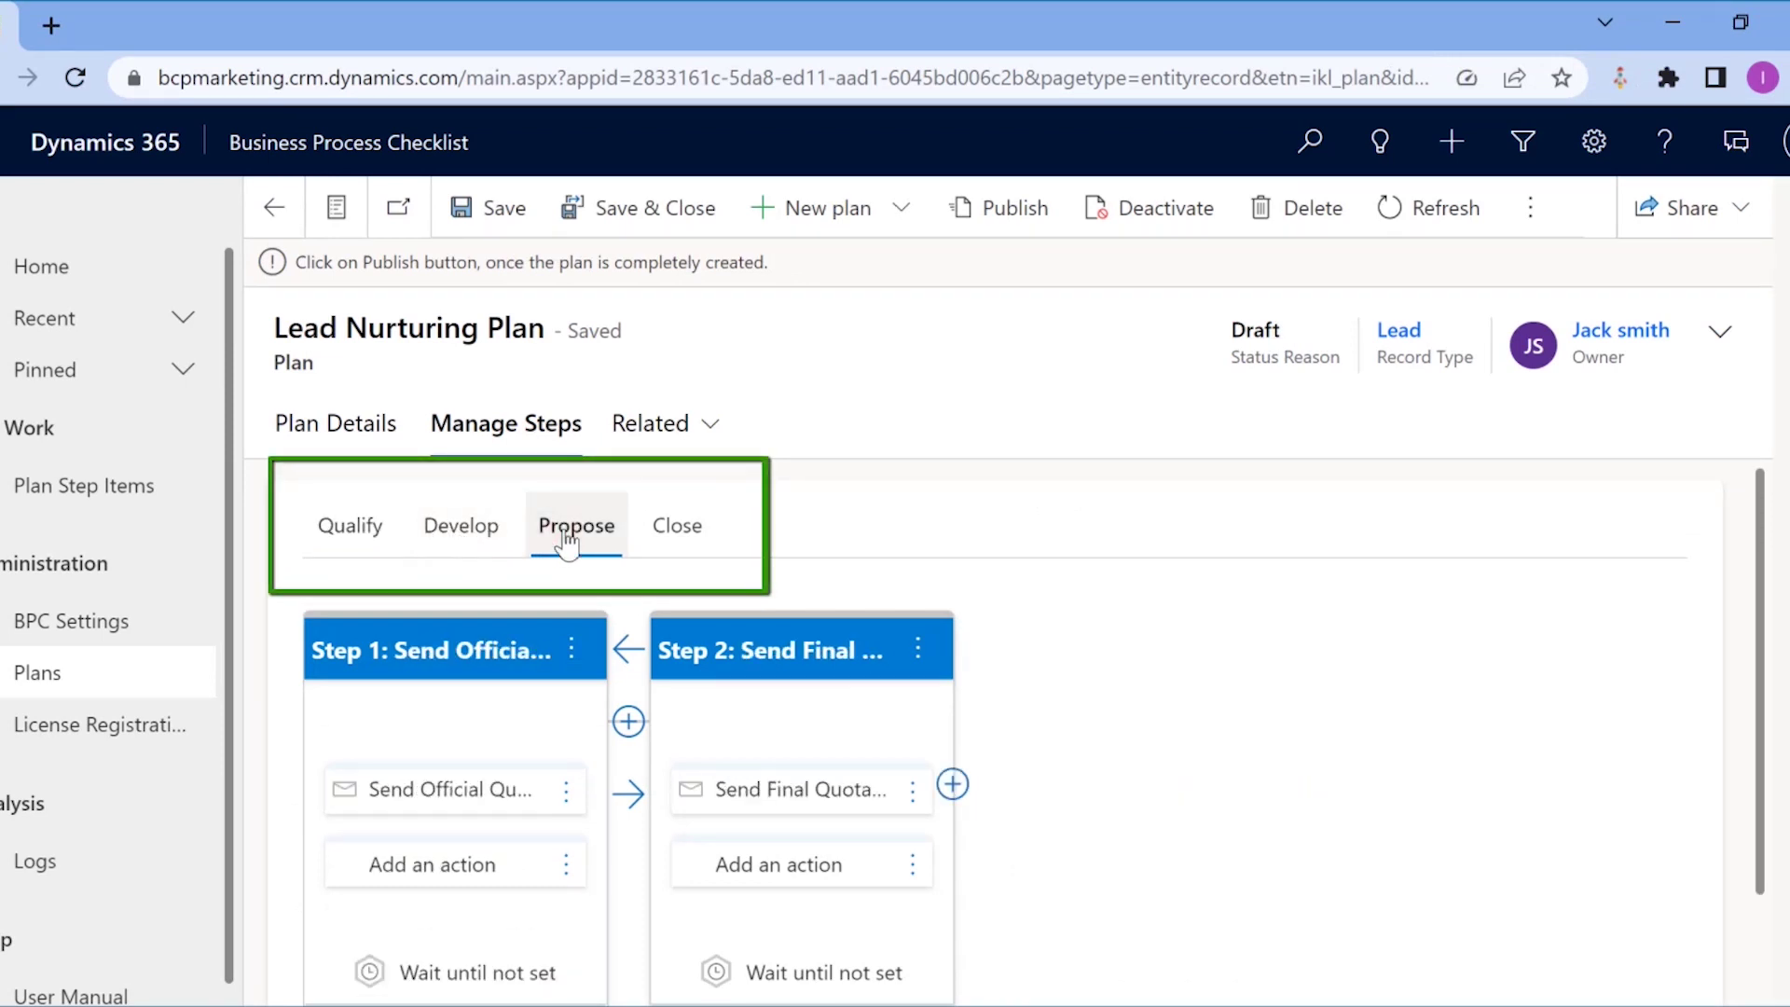
click(677, 548)
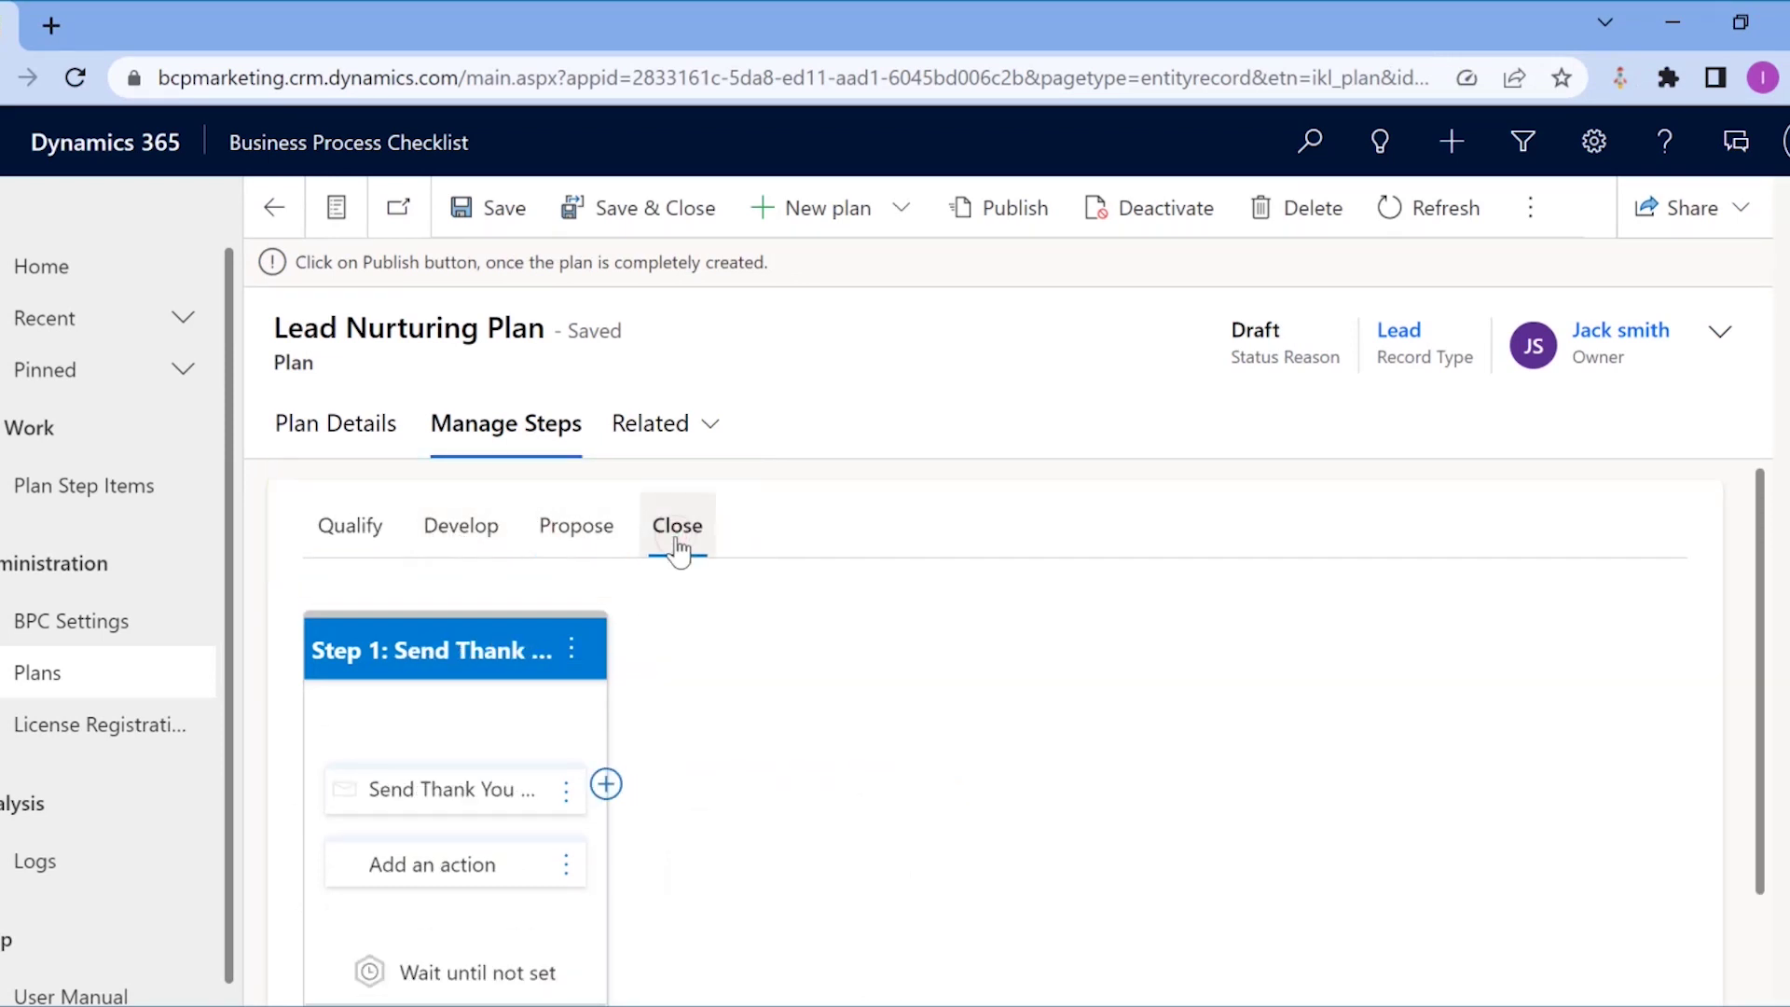
click(343, 550)
scroll(283, 671, down, 2)
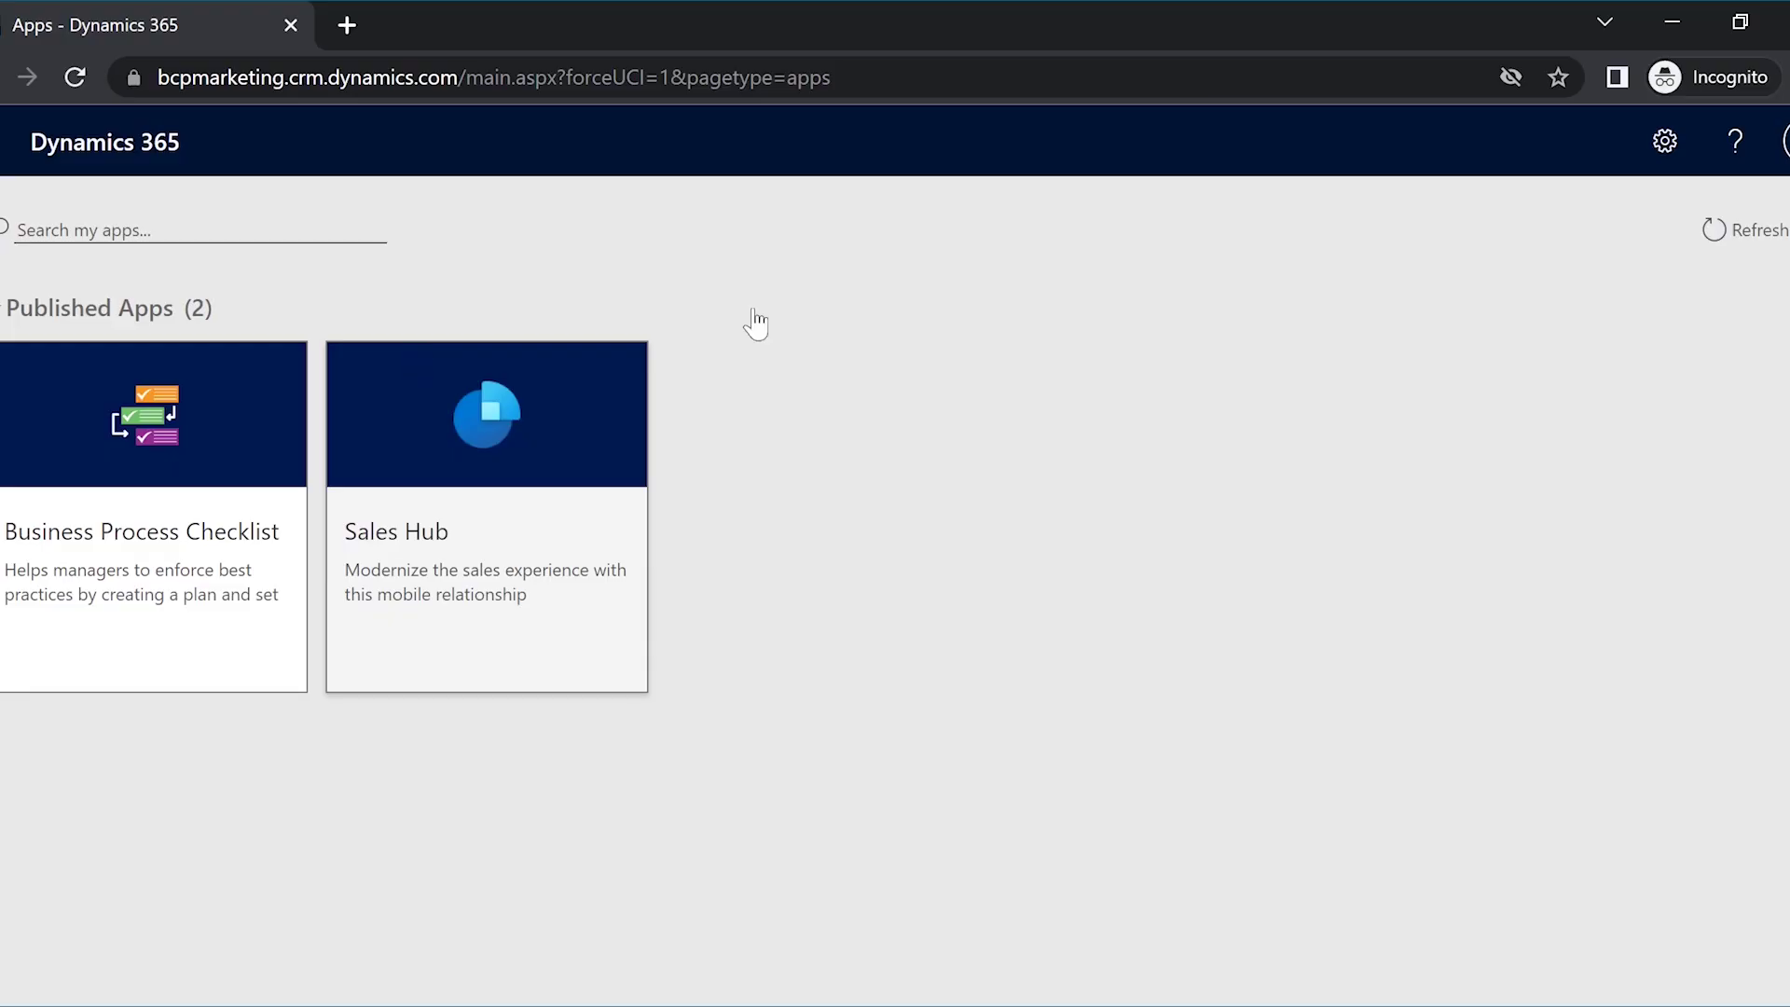
- Start a new lead from Sales Hub's open leads list
click(1782, 142)
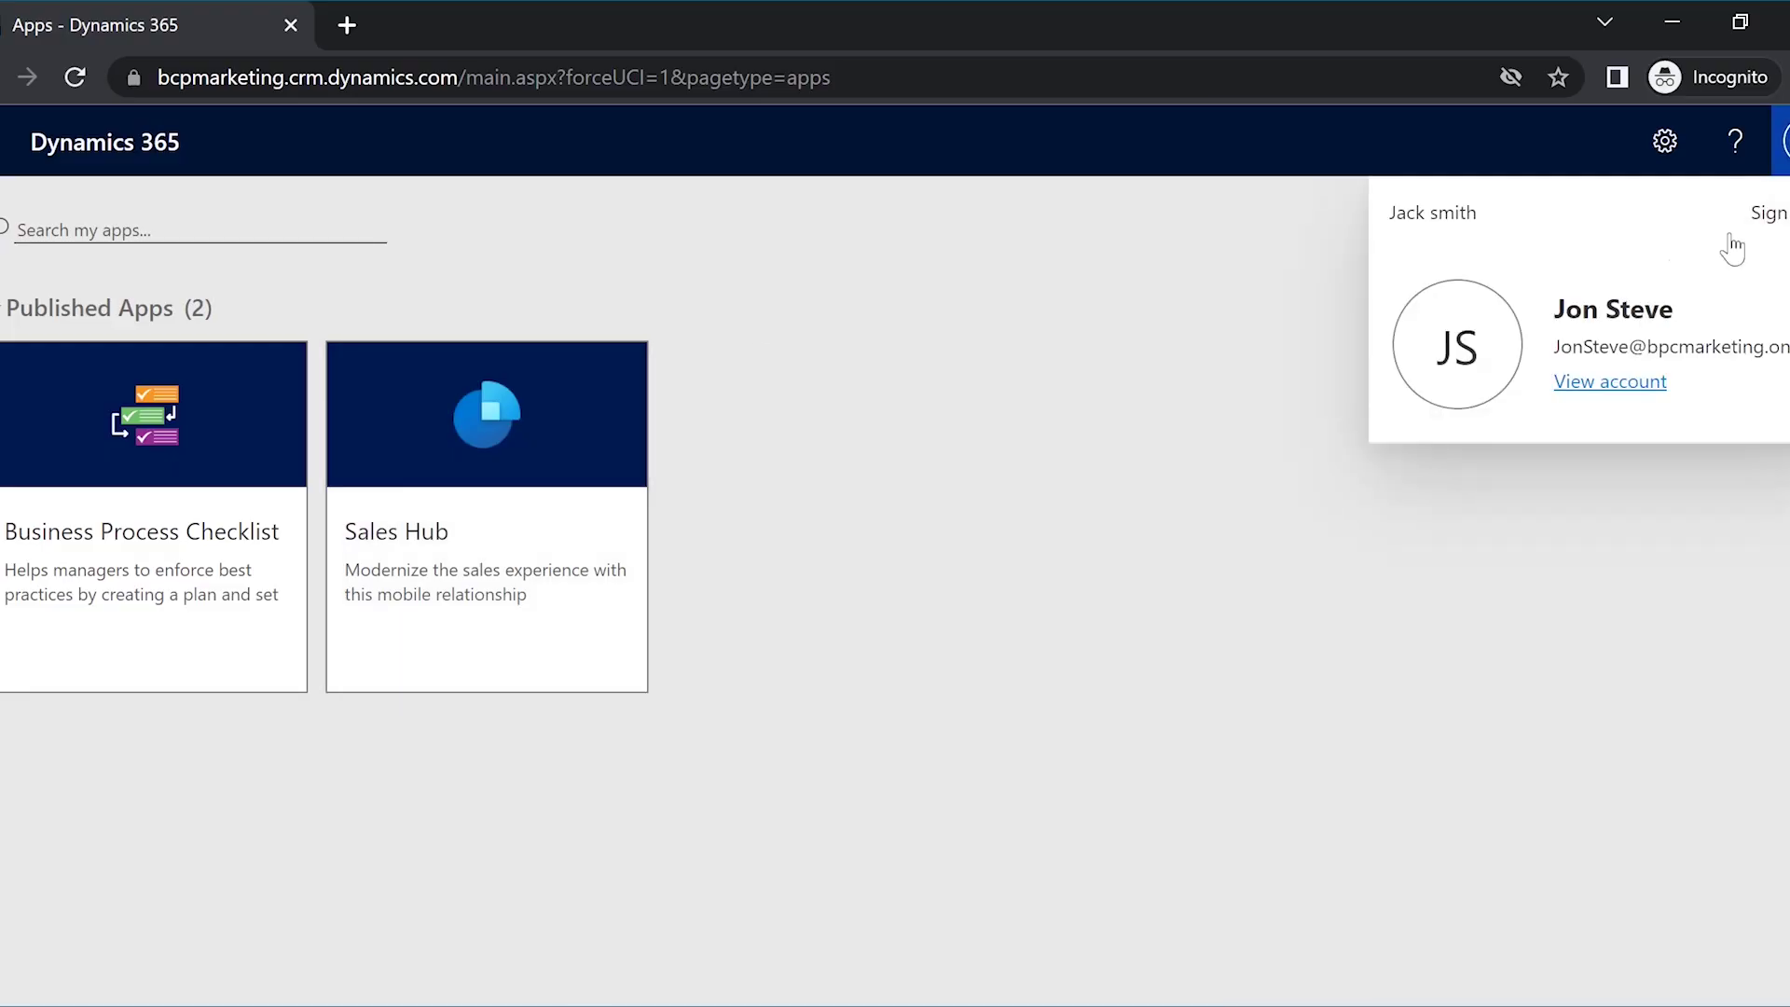
click(545, 474)
click(117, 878)
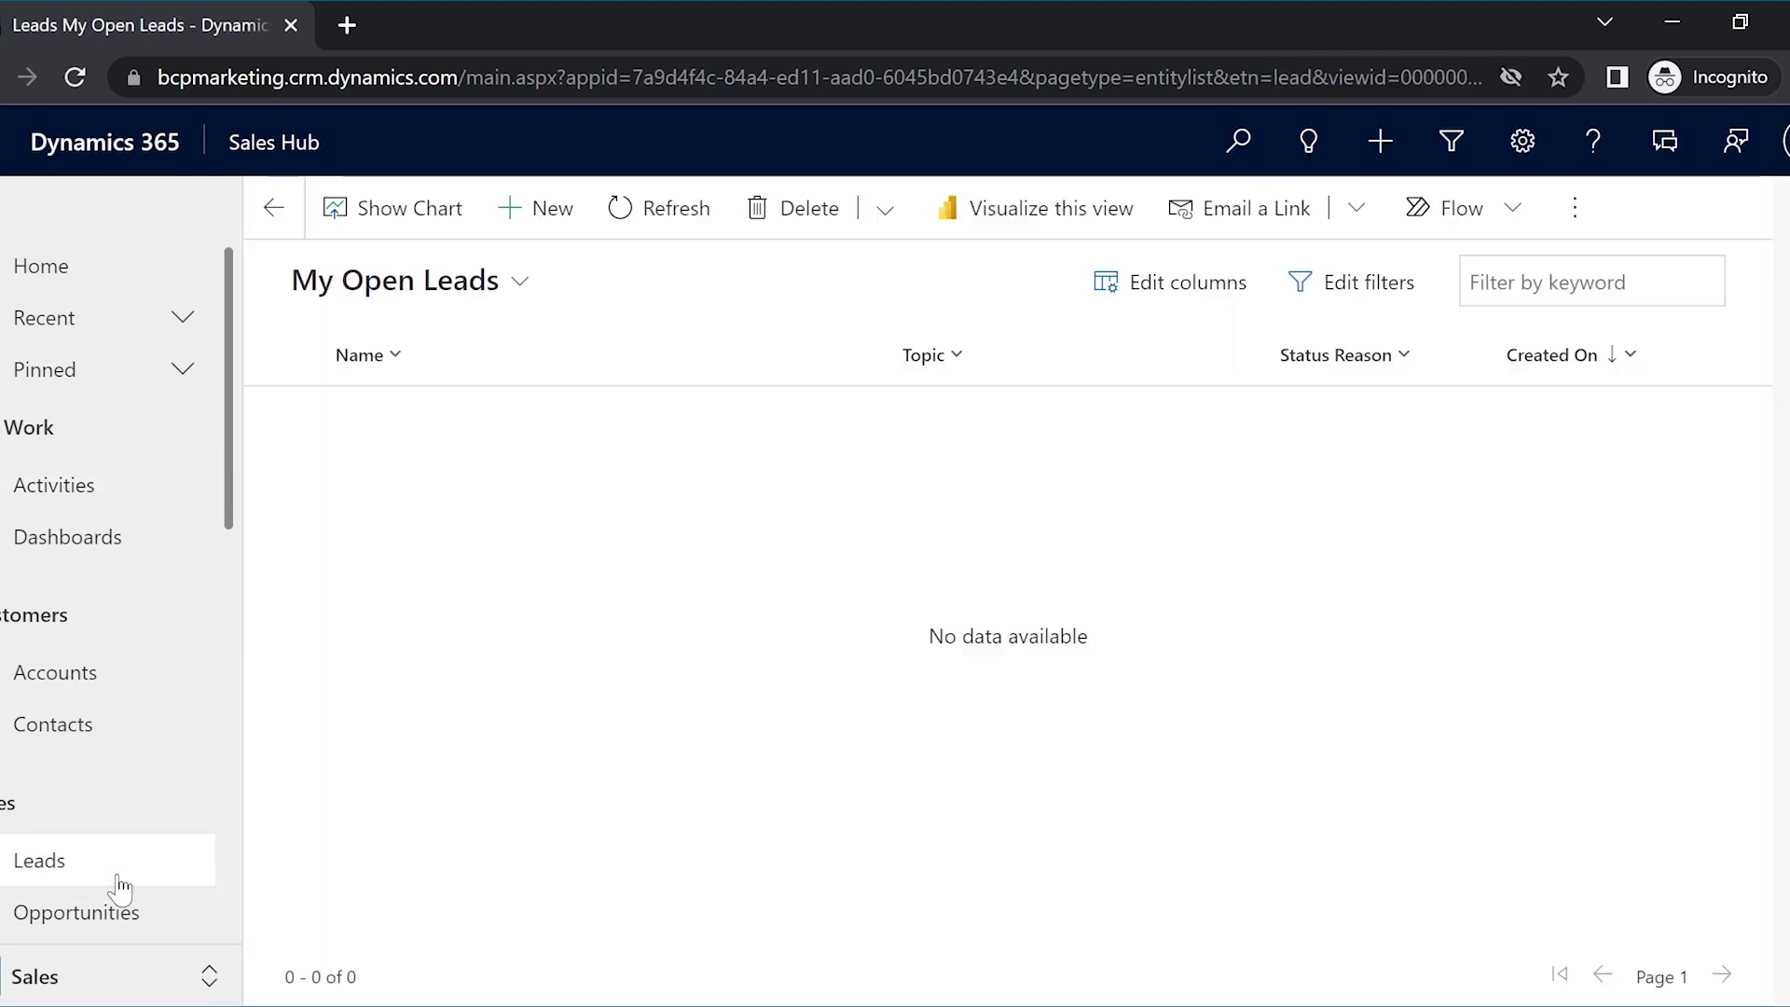
click(515, 208)
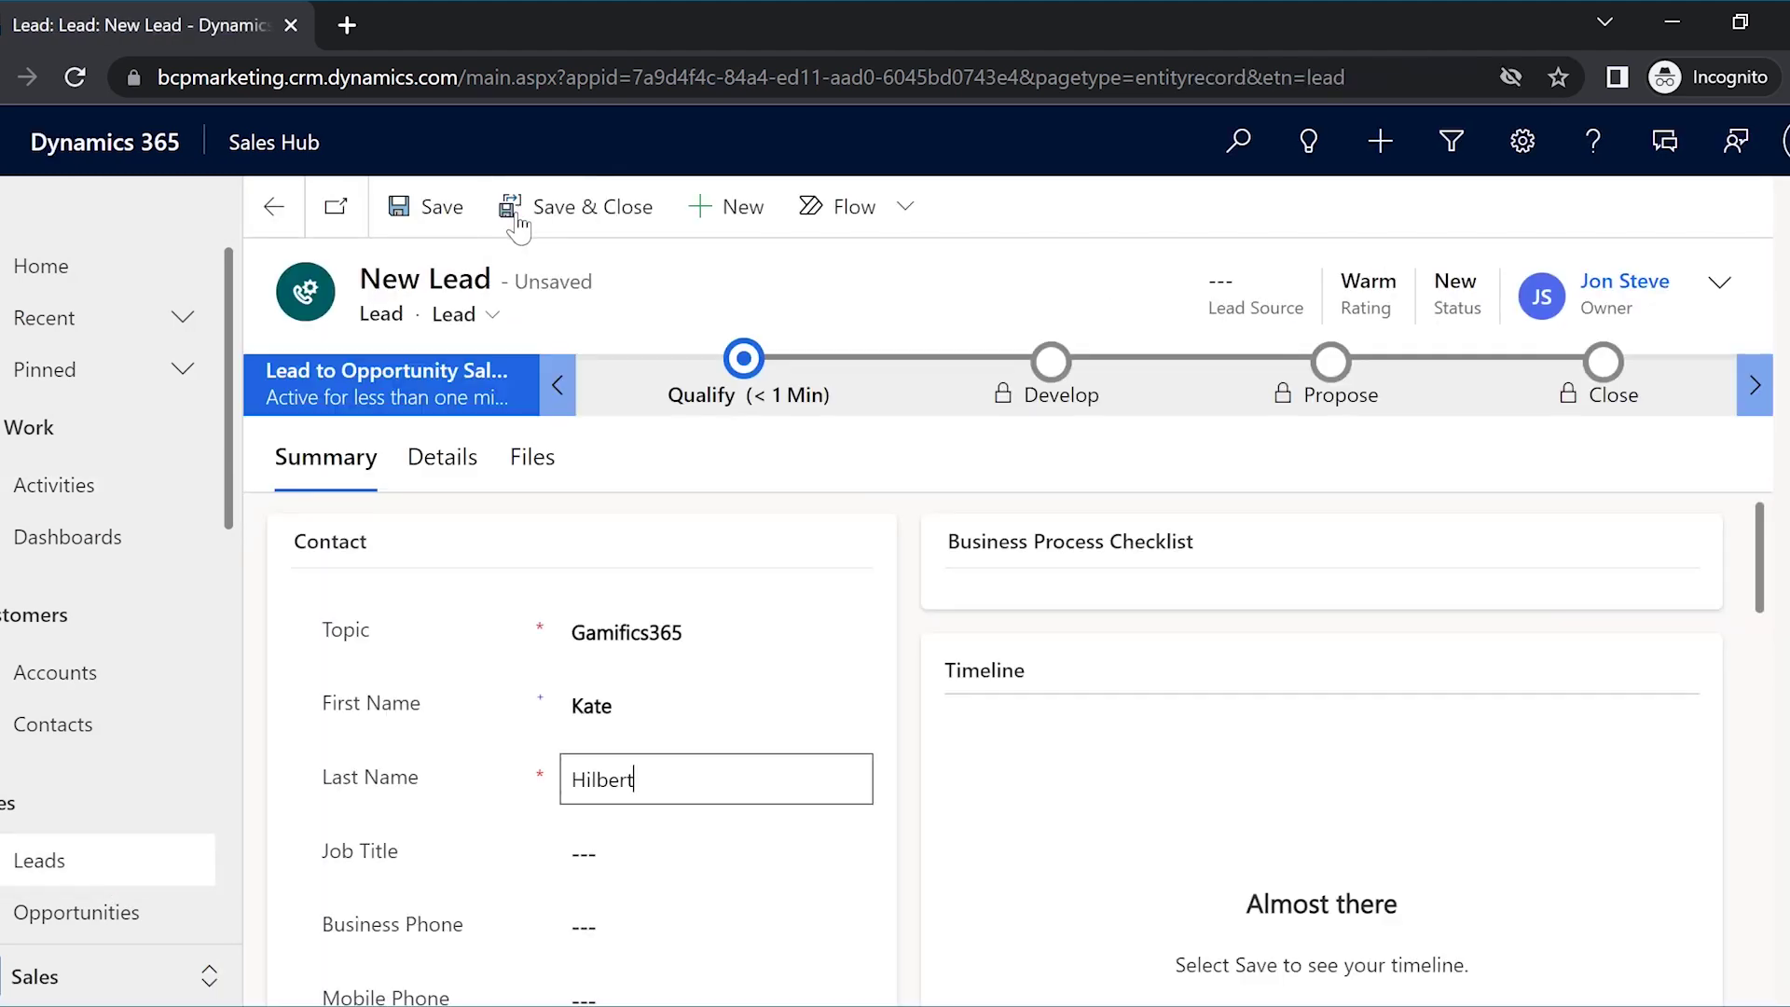
- Give the Gamifics365 lead job title Solution Architect and lead source Web, then save it
key(Tab)
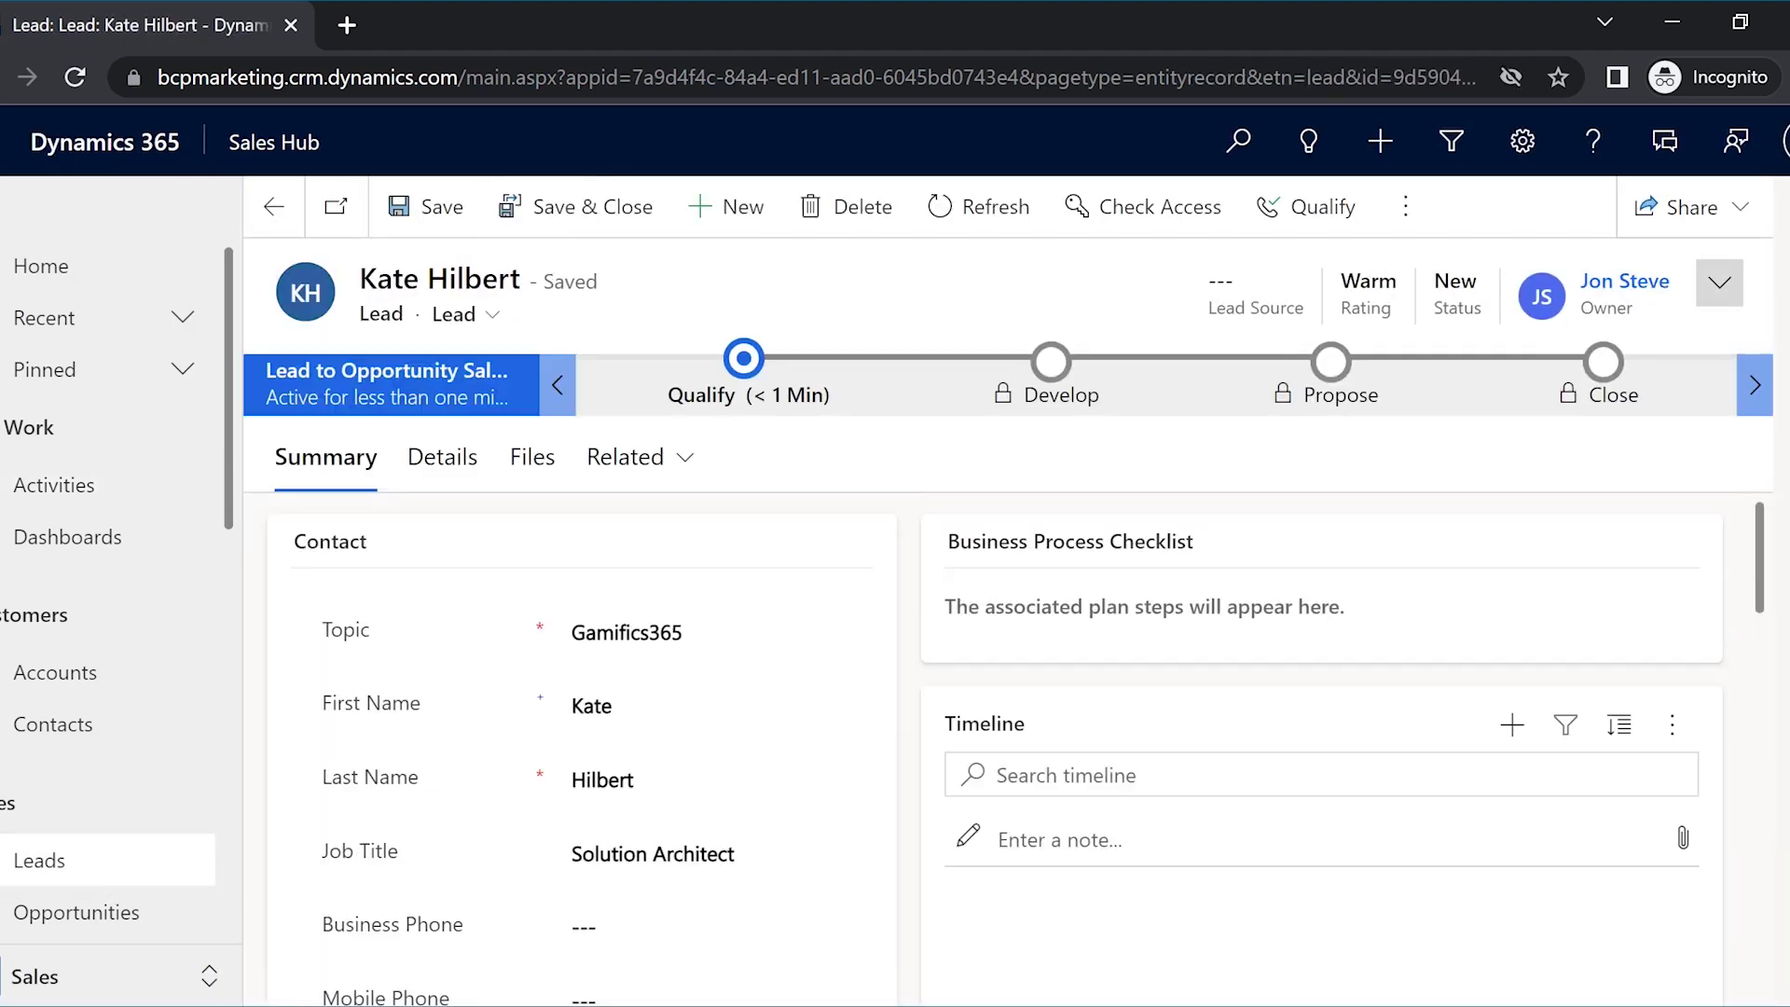
click(1720, 283)
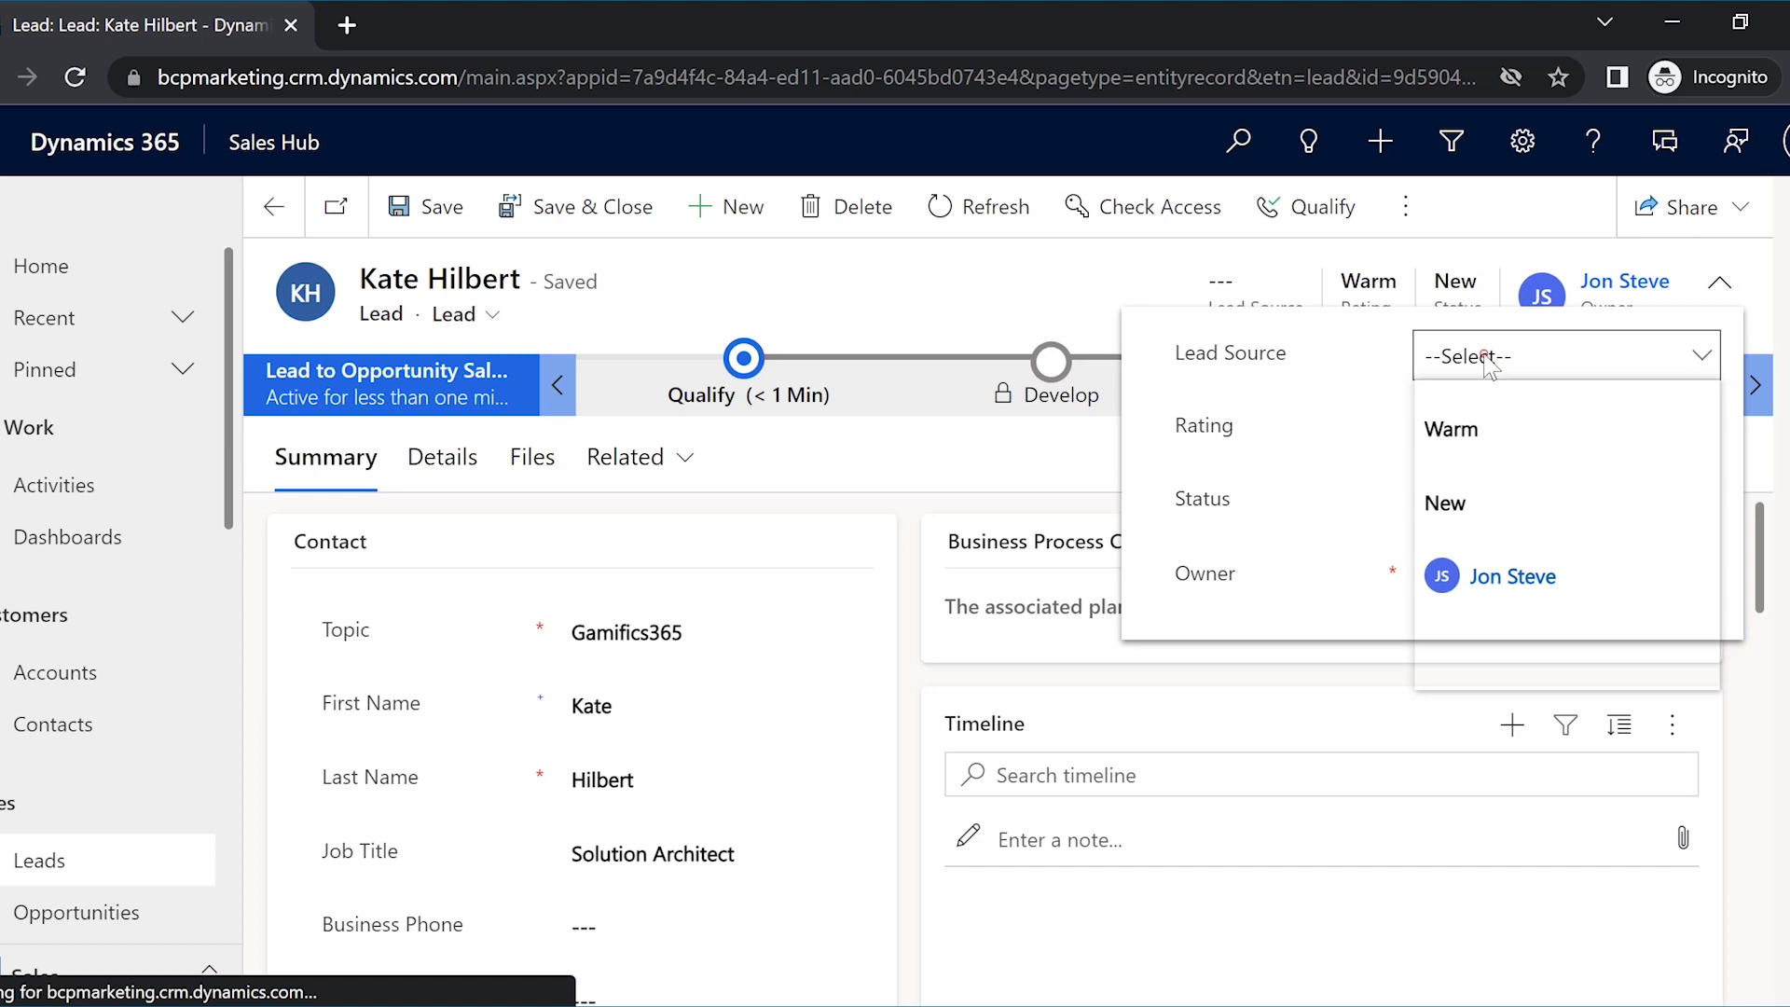
click(1492, 356)
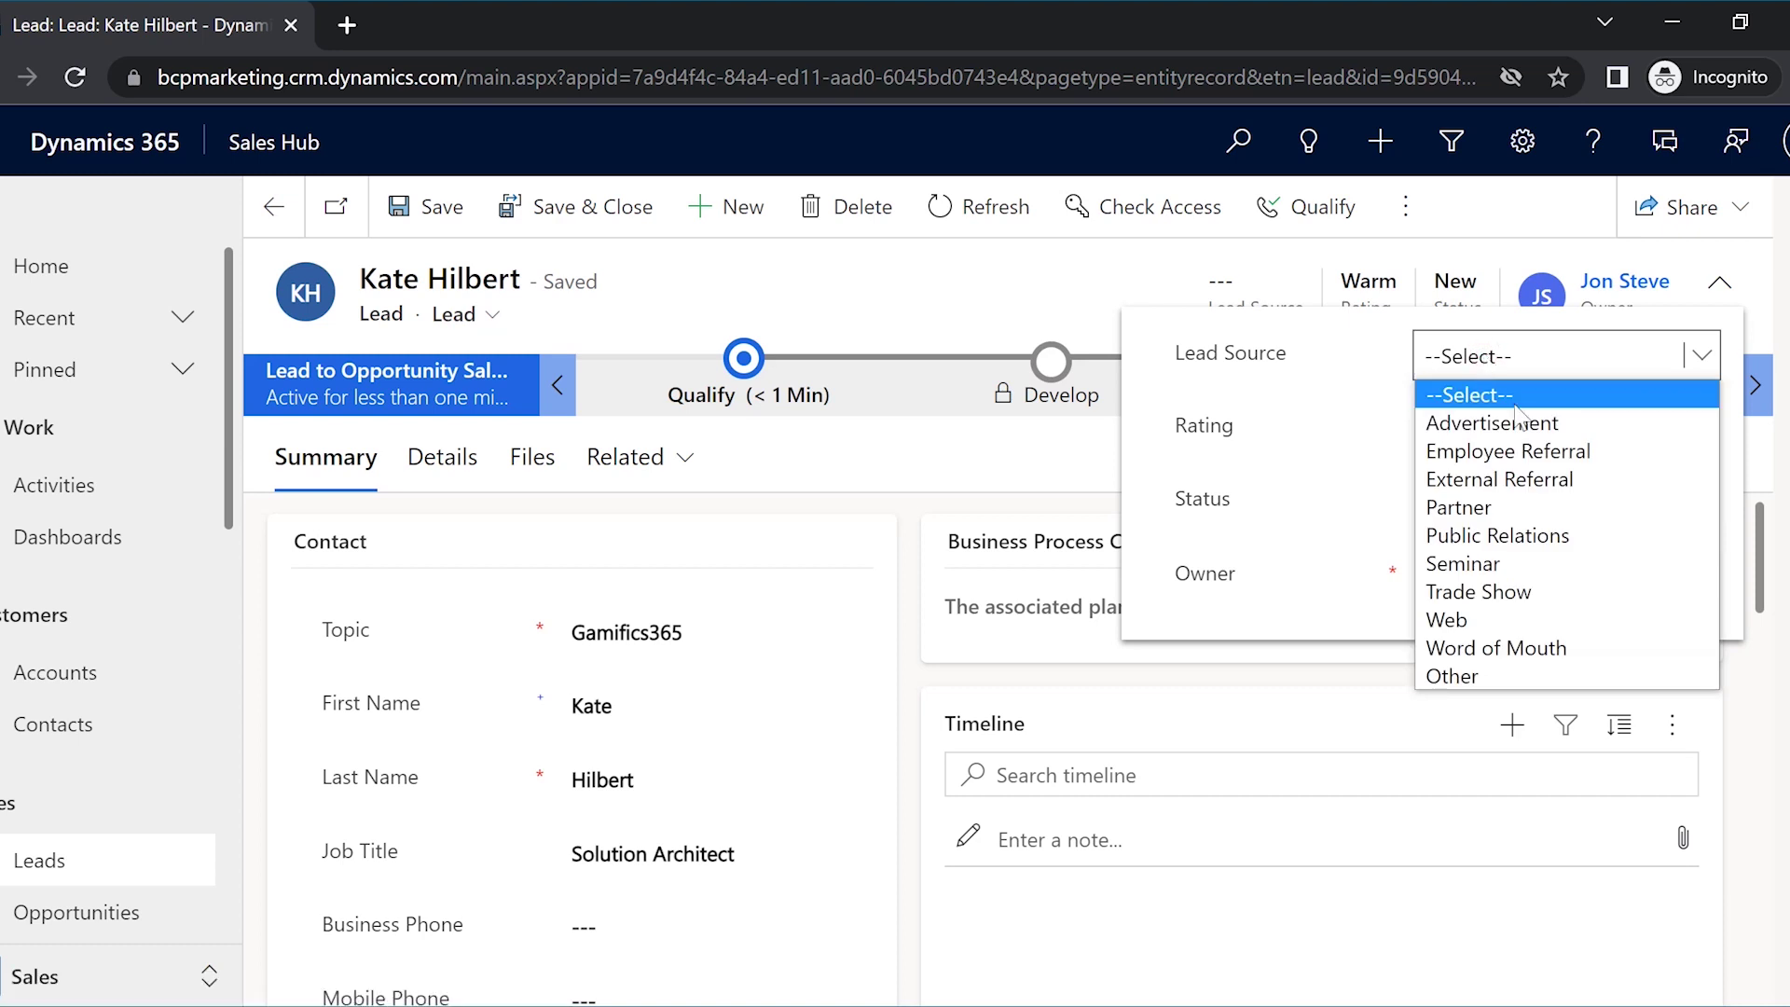
click(1522, 620)
click(912, 511)
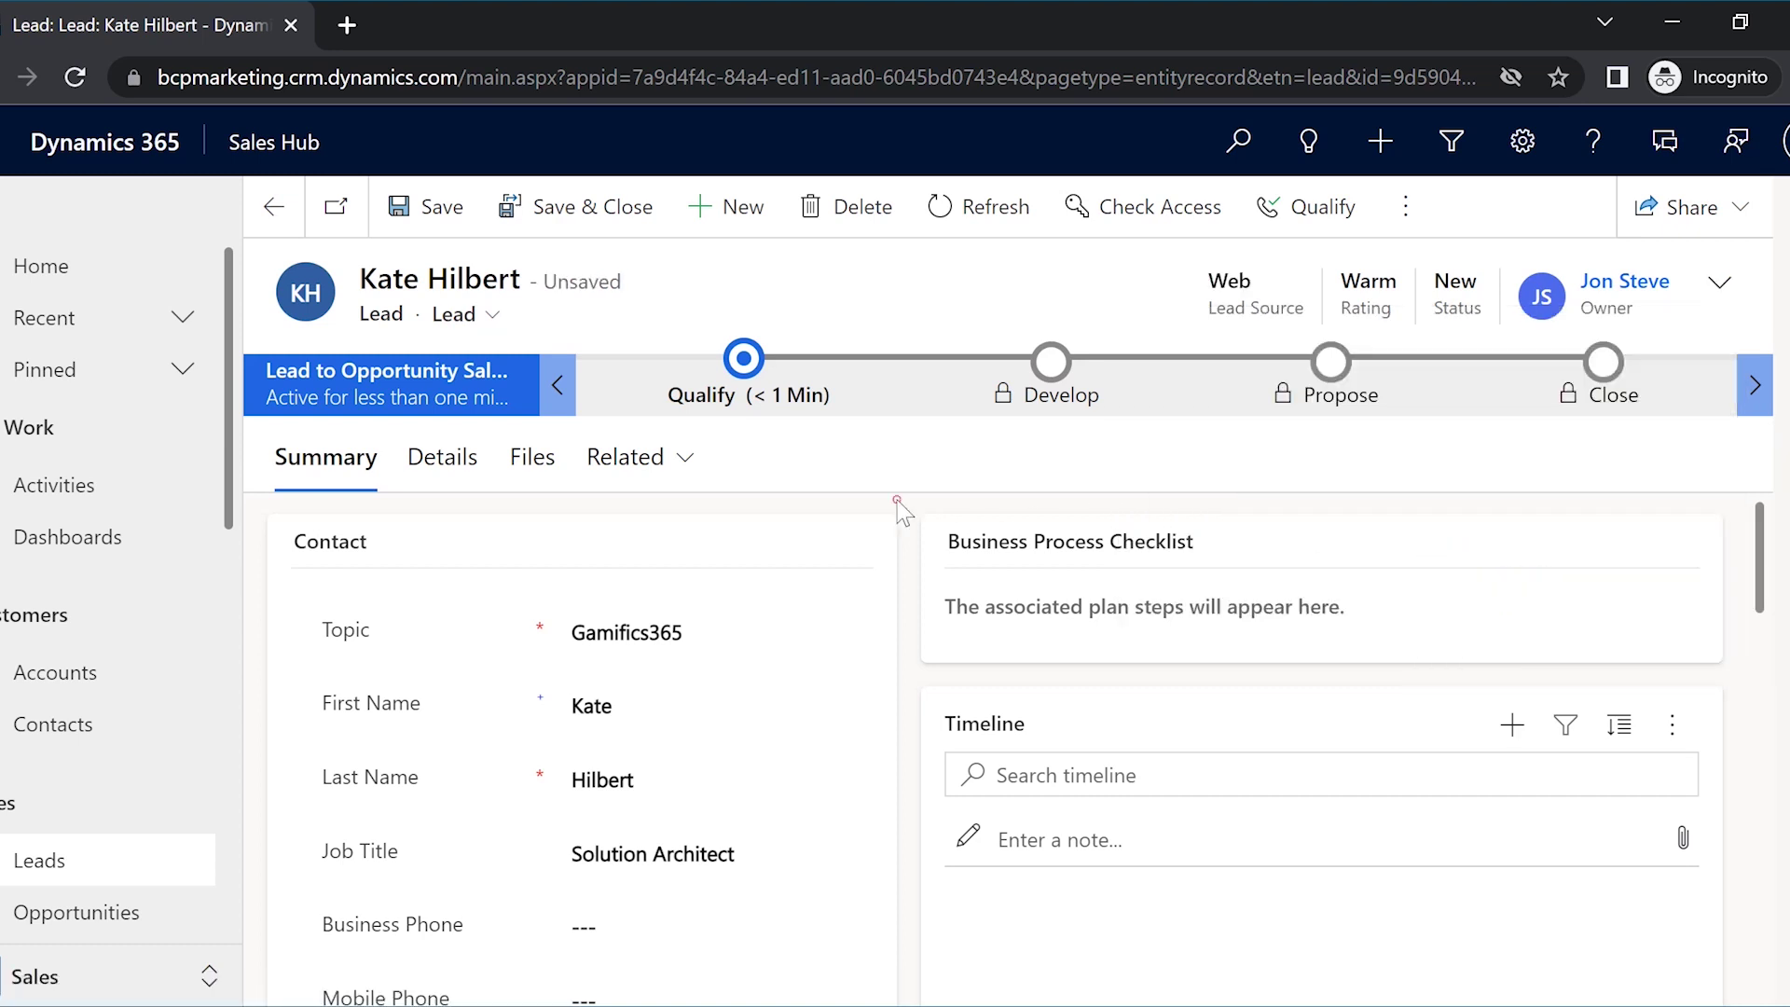
click(397, 213)
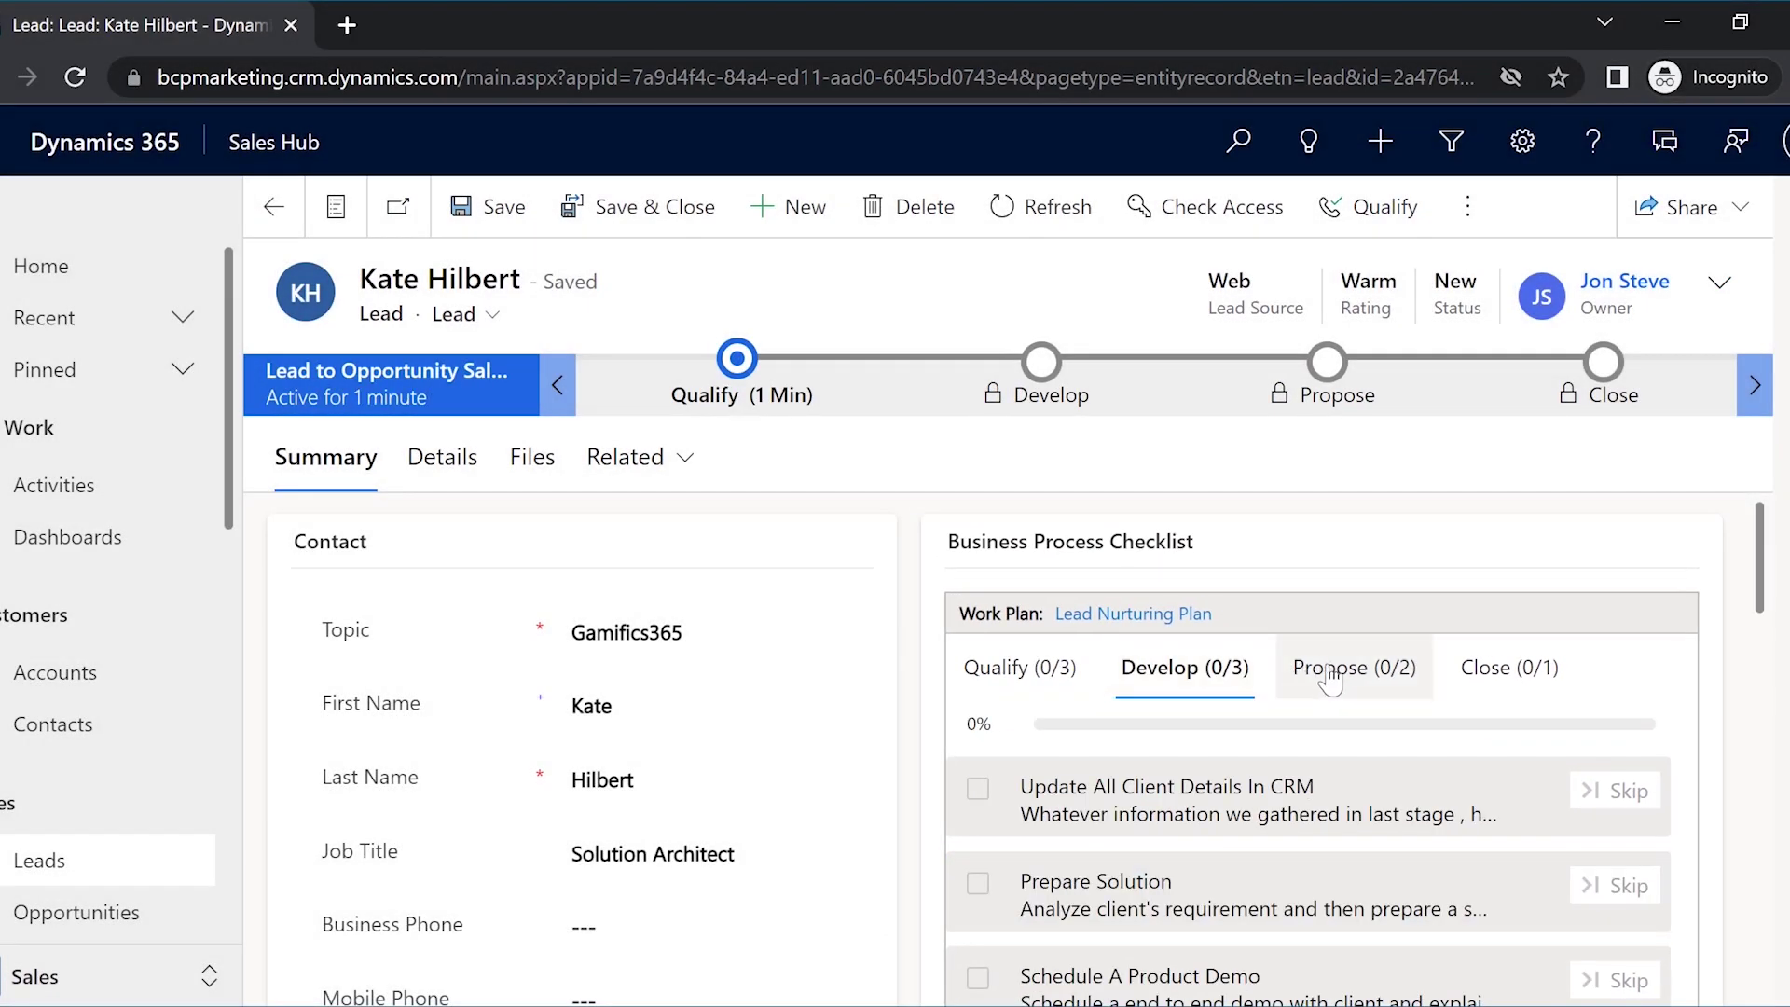
- Tick Client Needs, skip Requirement Gathering Over Call, and save the lead's checklist progress
click(1331, 667)
click(1475, 668)
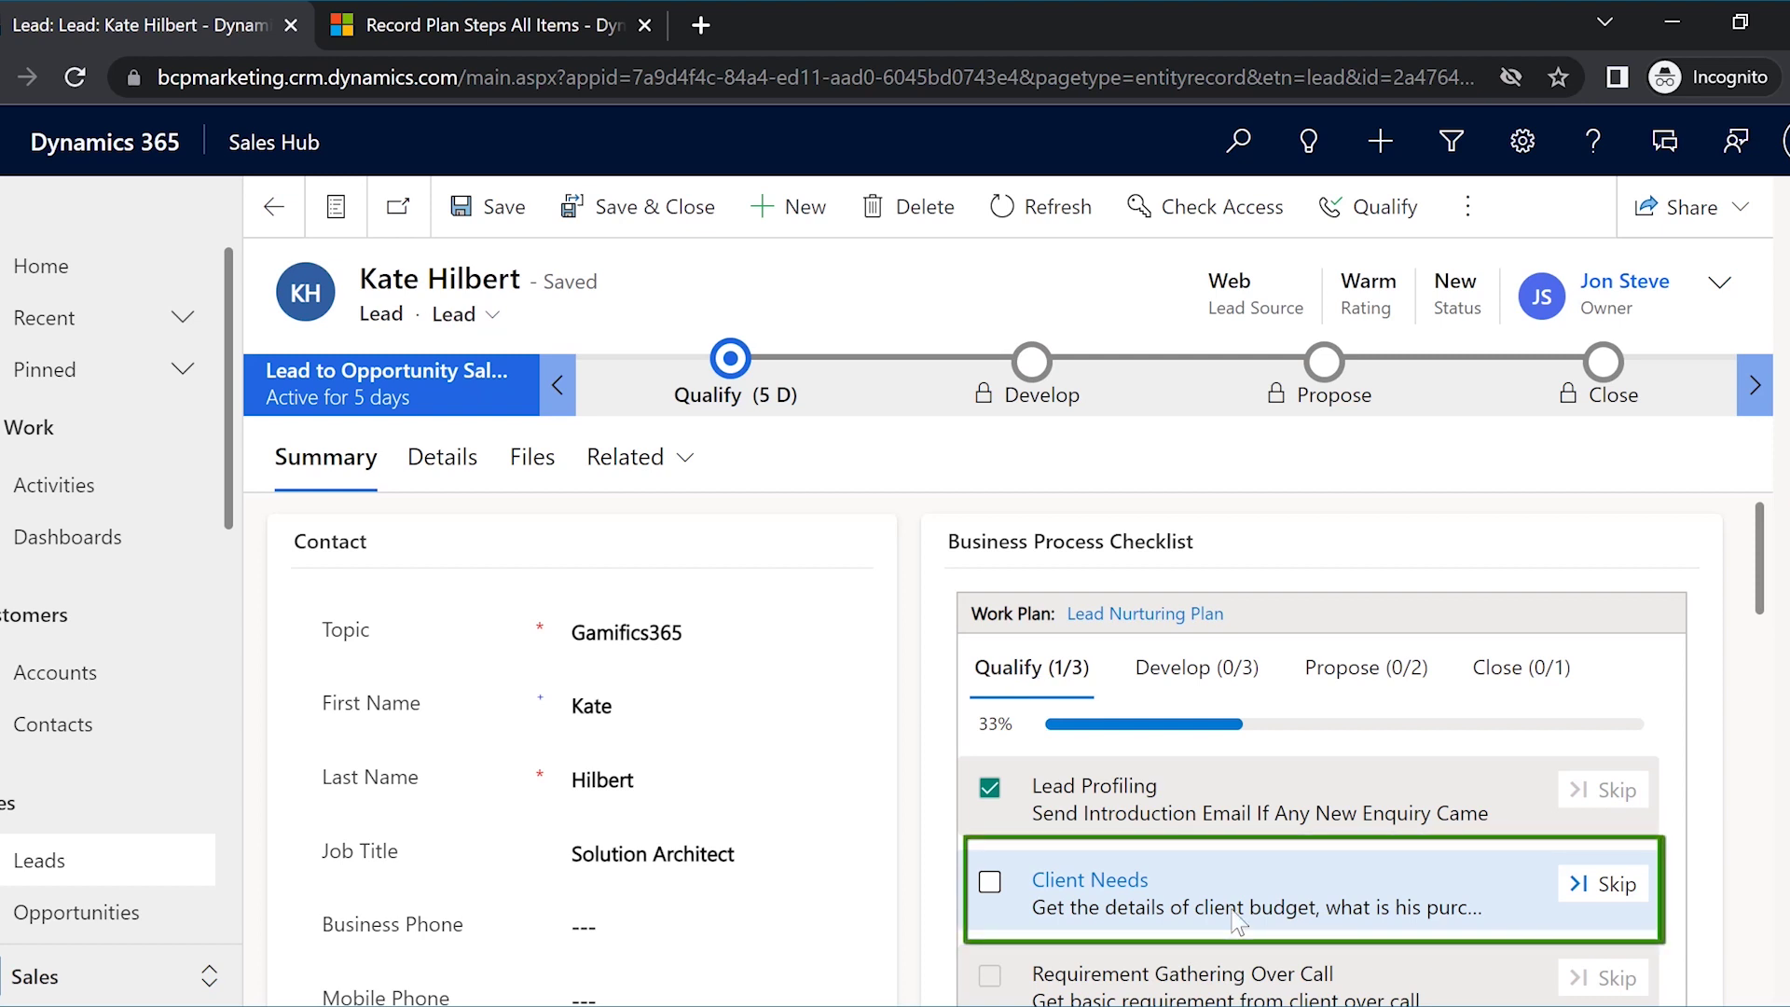
click(990, 882)
scroll(991, 888, down, 2)
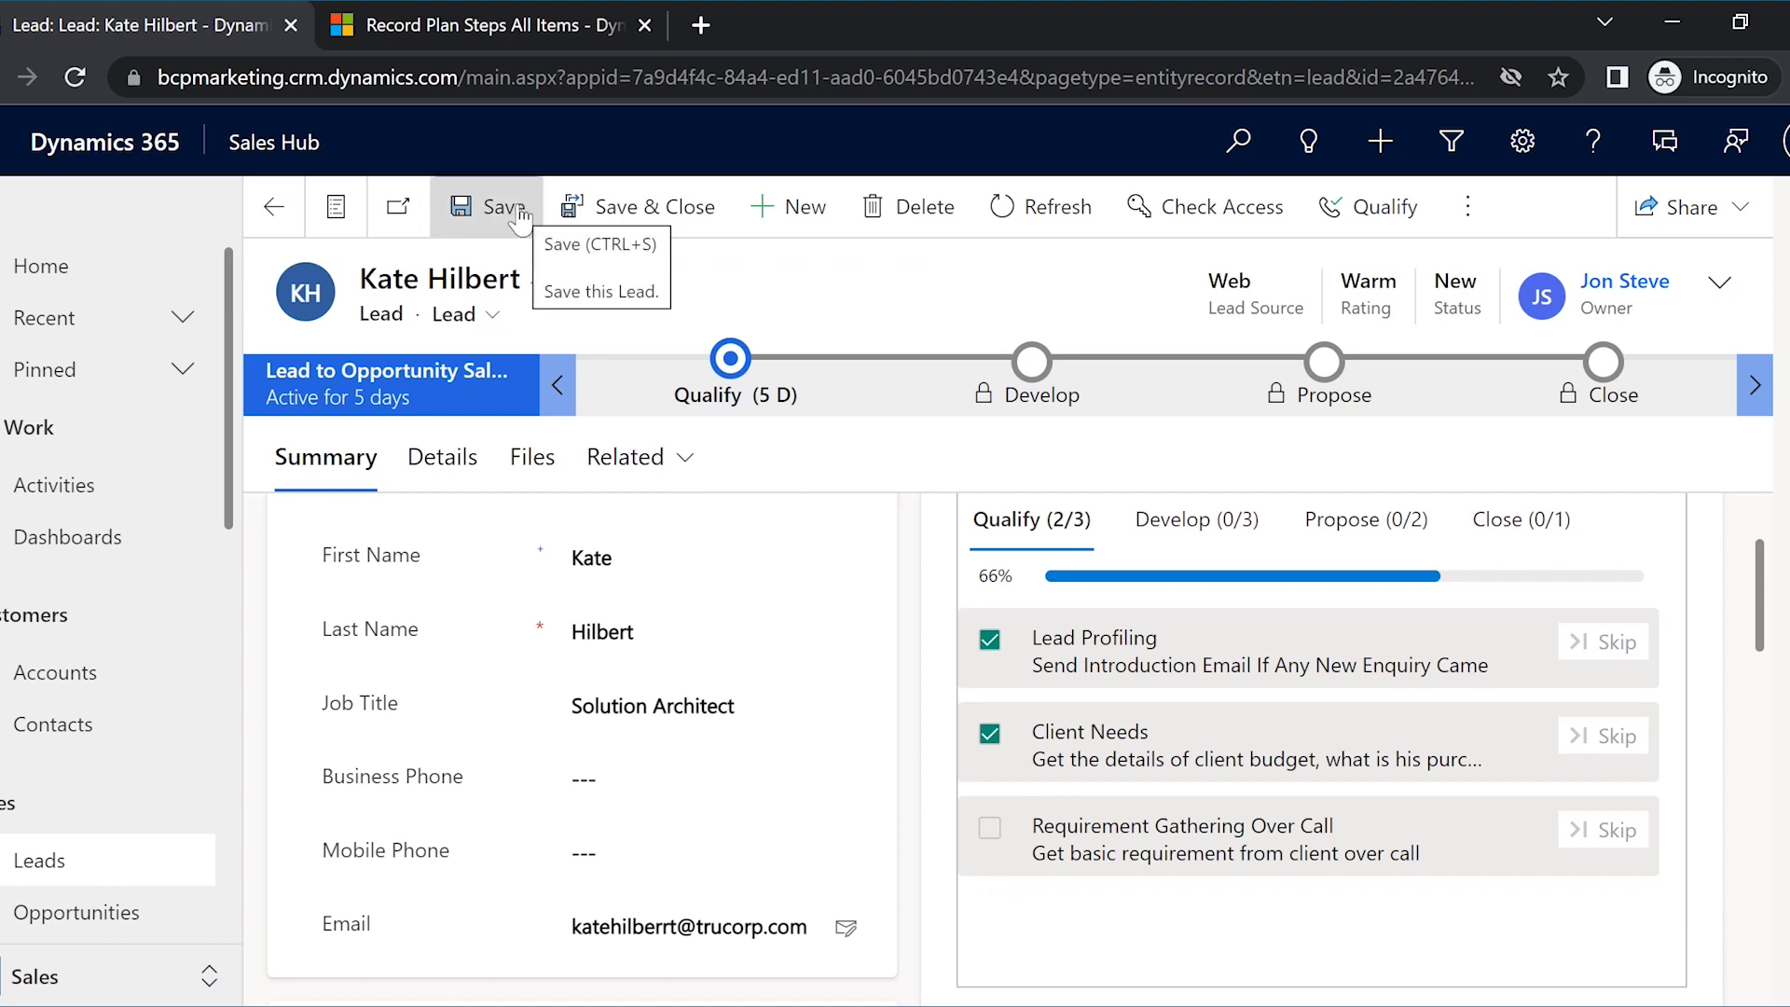
click(1598, 831)
scroll(1585, 829, up, 2)
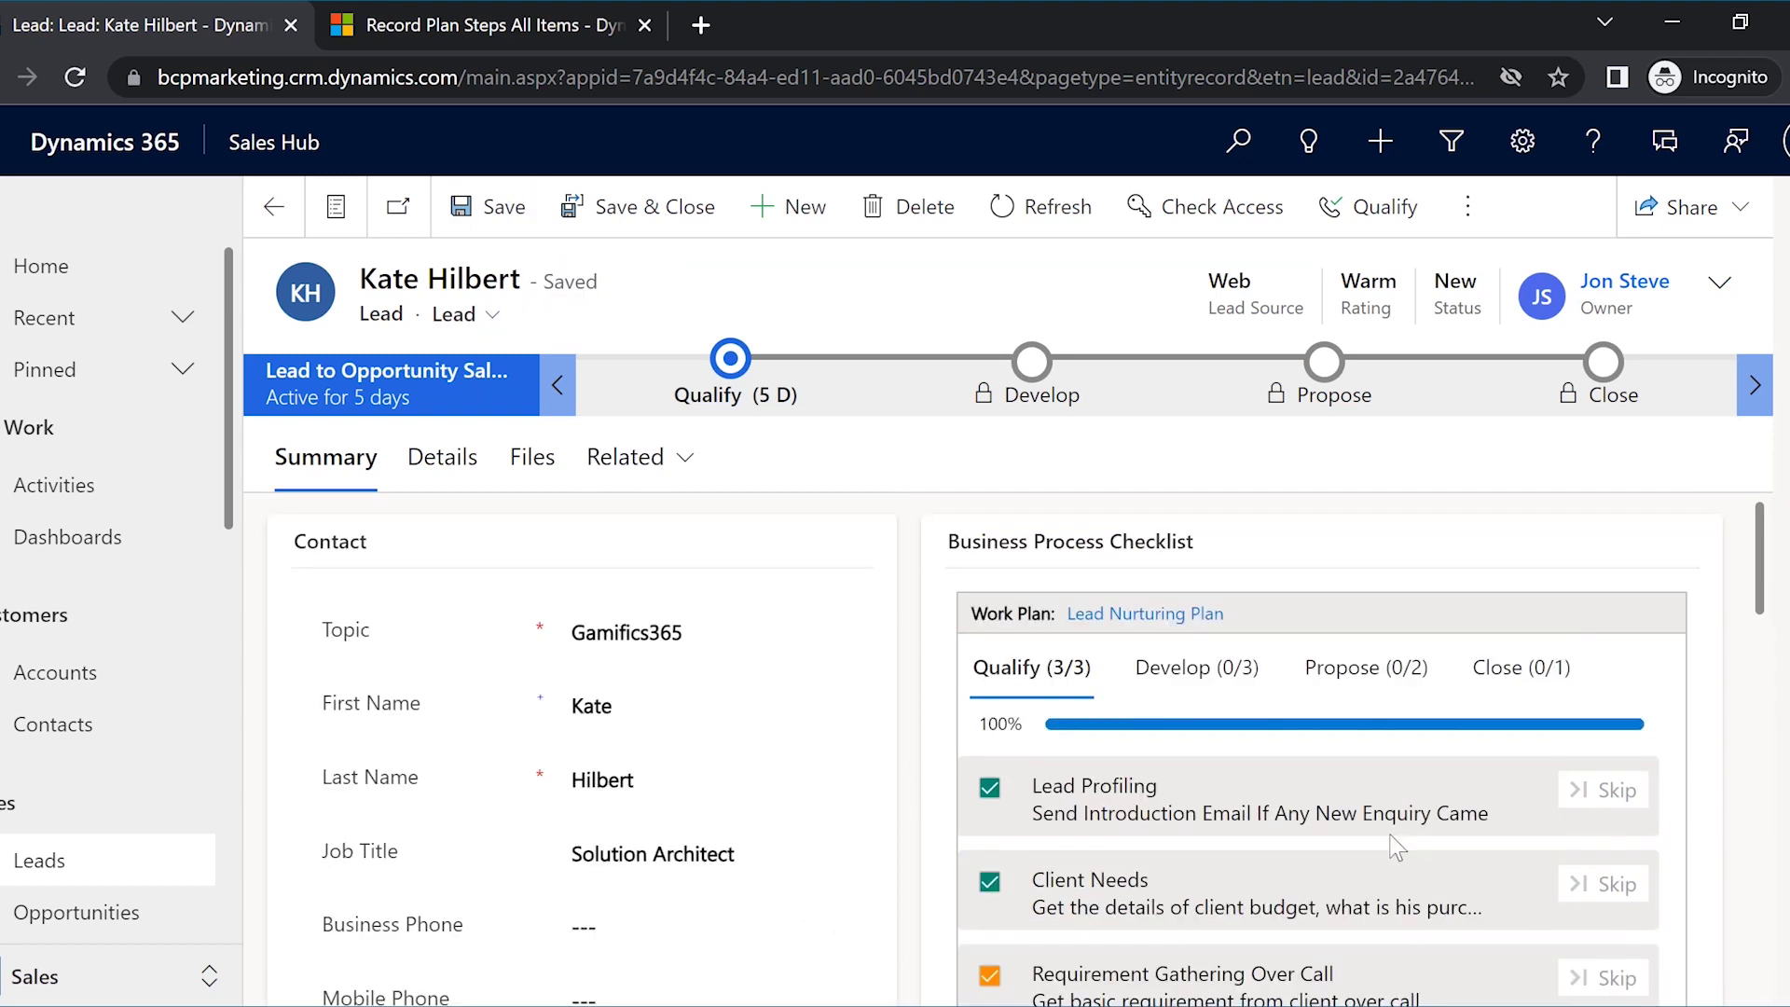
click(438, 205)
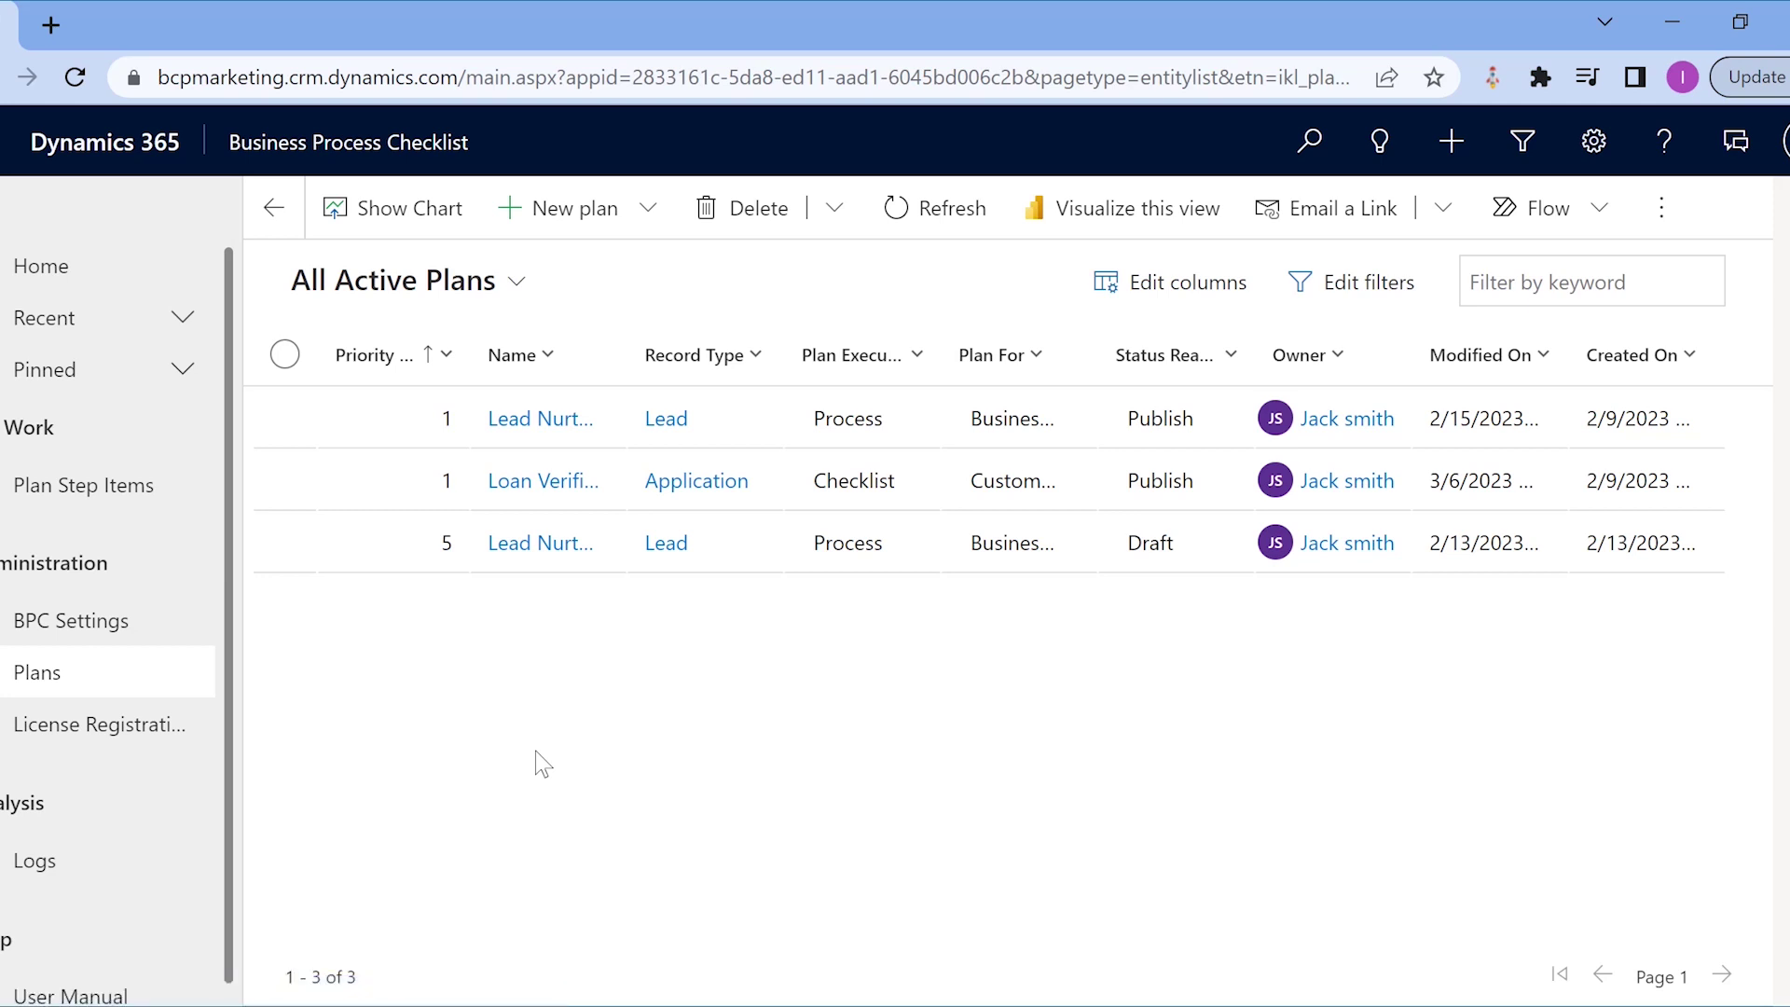
- View the Loan Verification plan, then the active applications list in Sales Hub
click(529, 492)
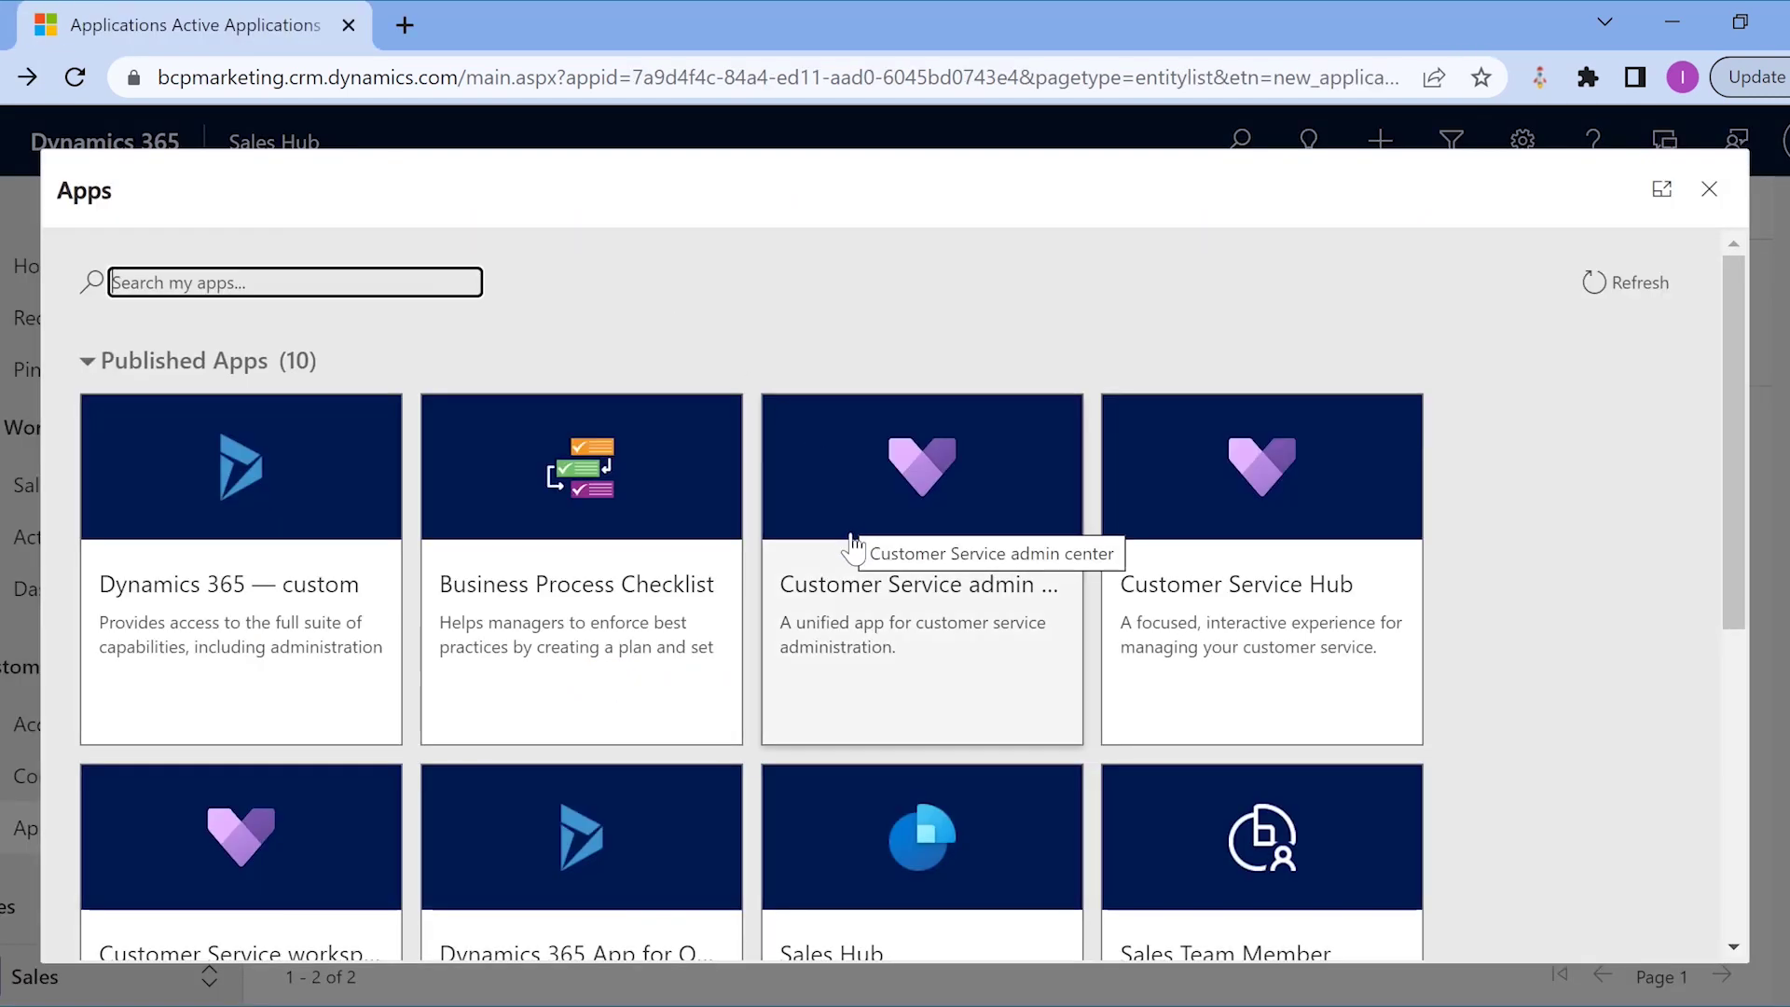
scroll(855, 734, down, 2)
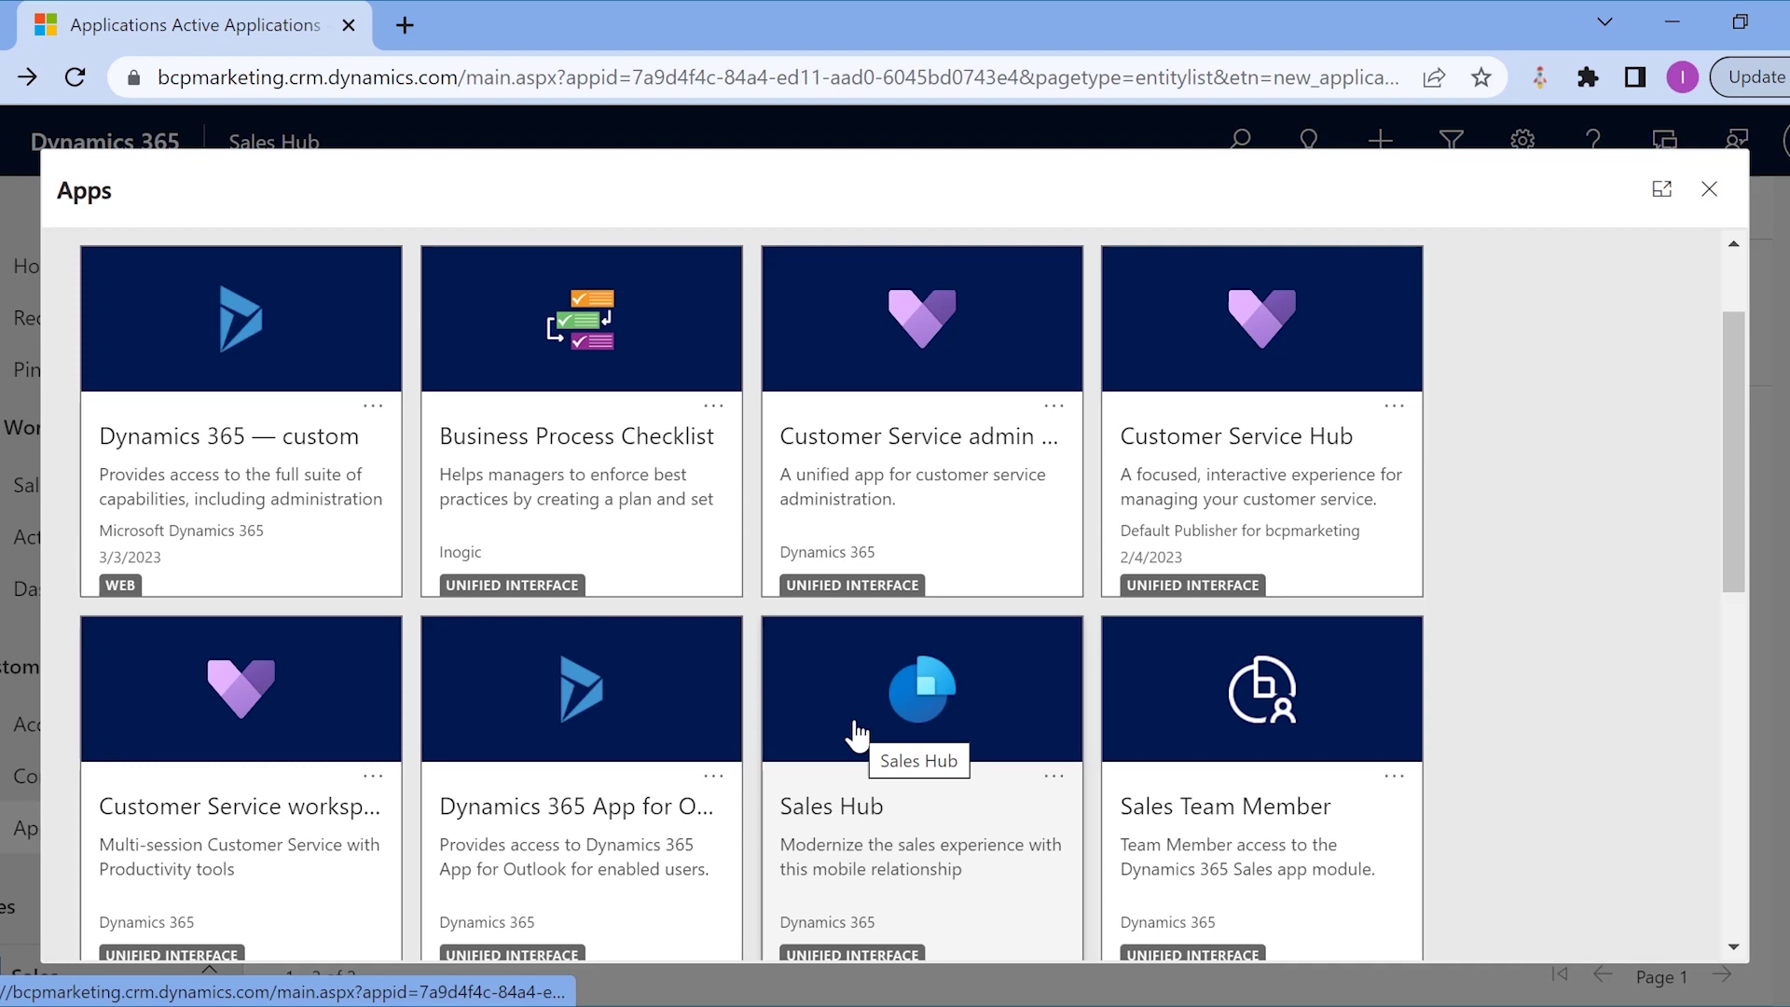
click(851, 743)
click(149, 835)
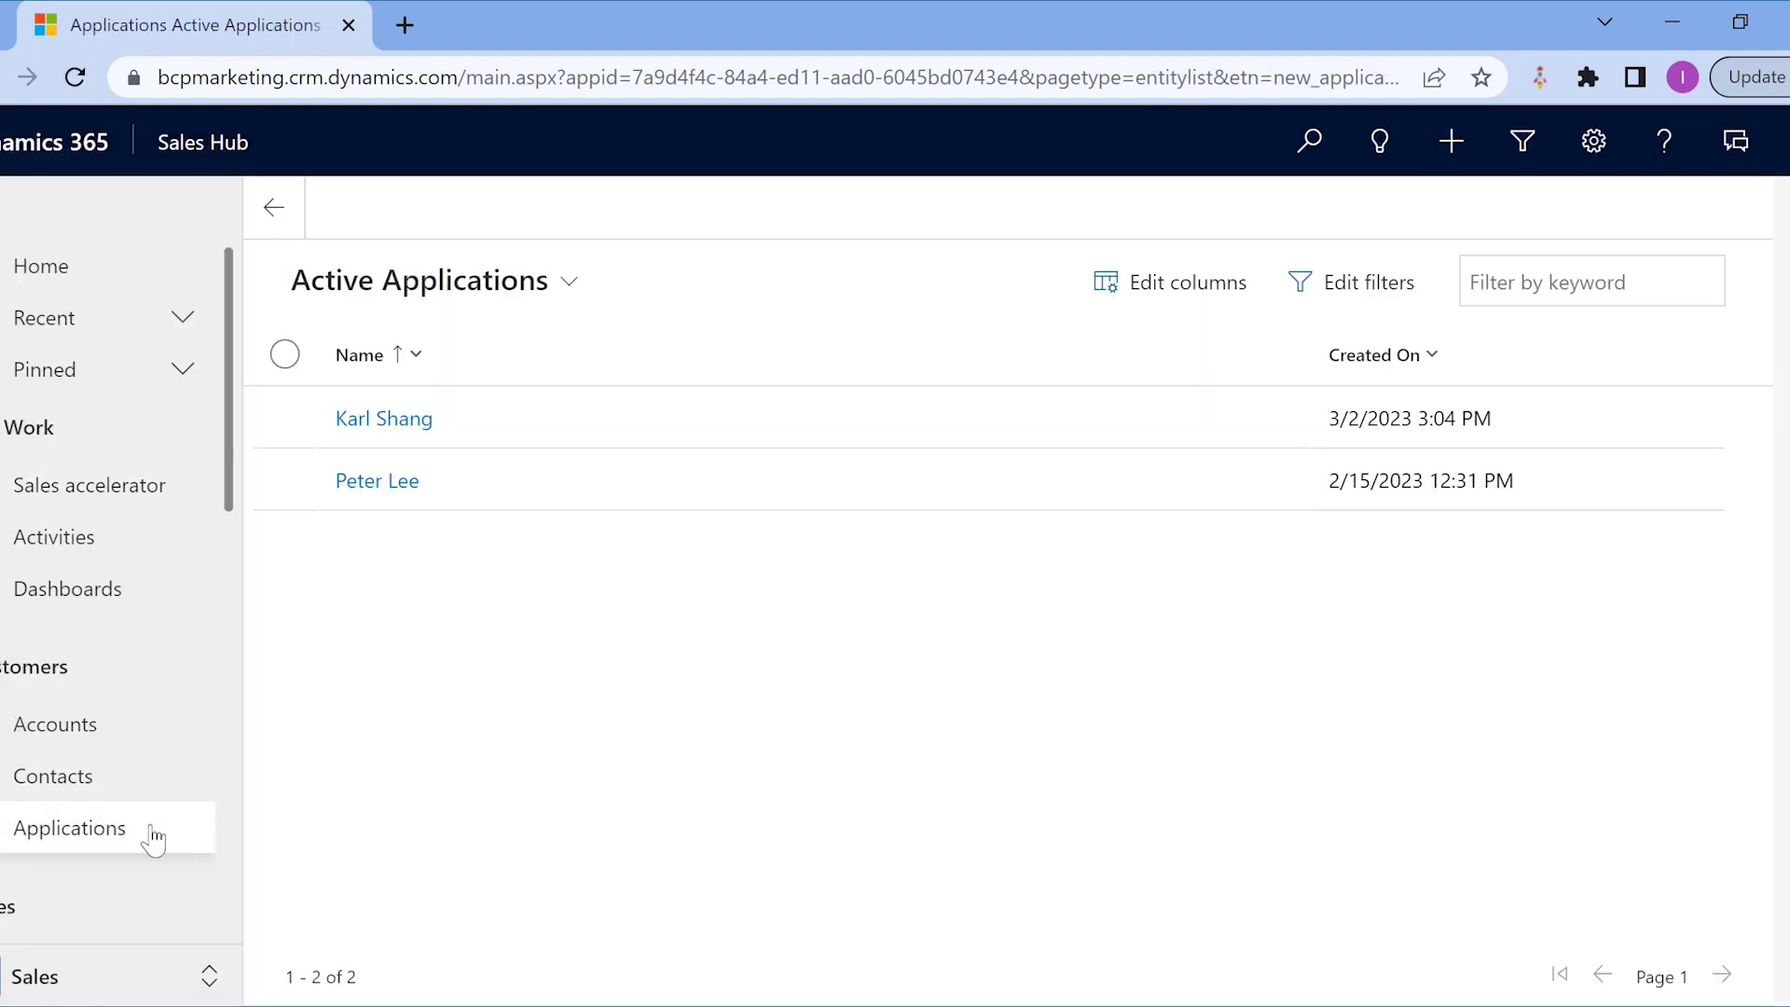
- Open an application and review its IncomeVerification and Background Verification checklists
click(382, 485)
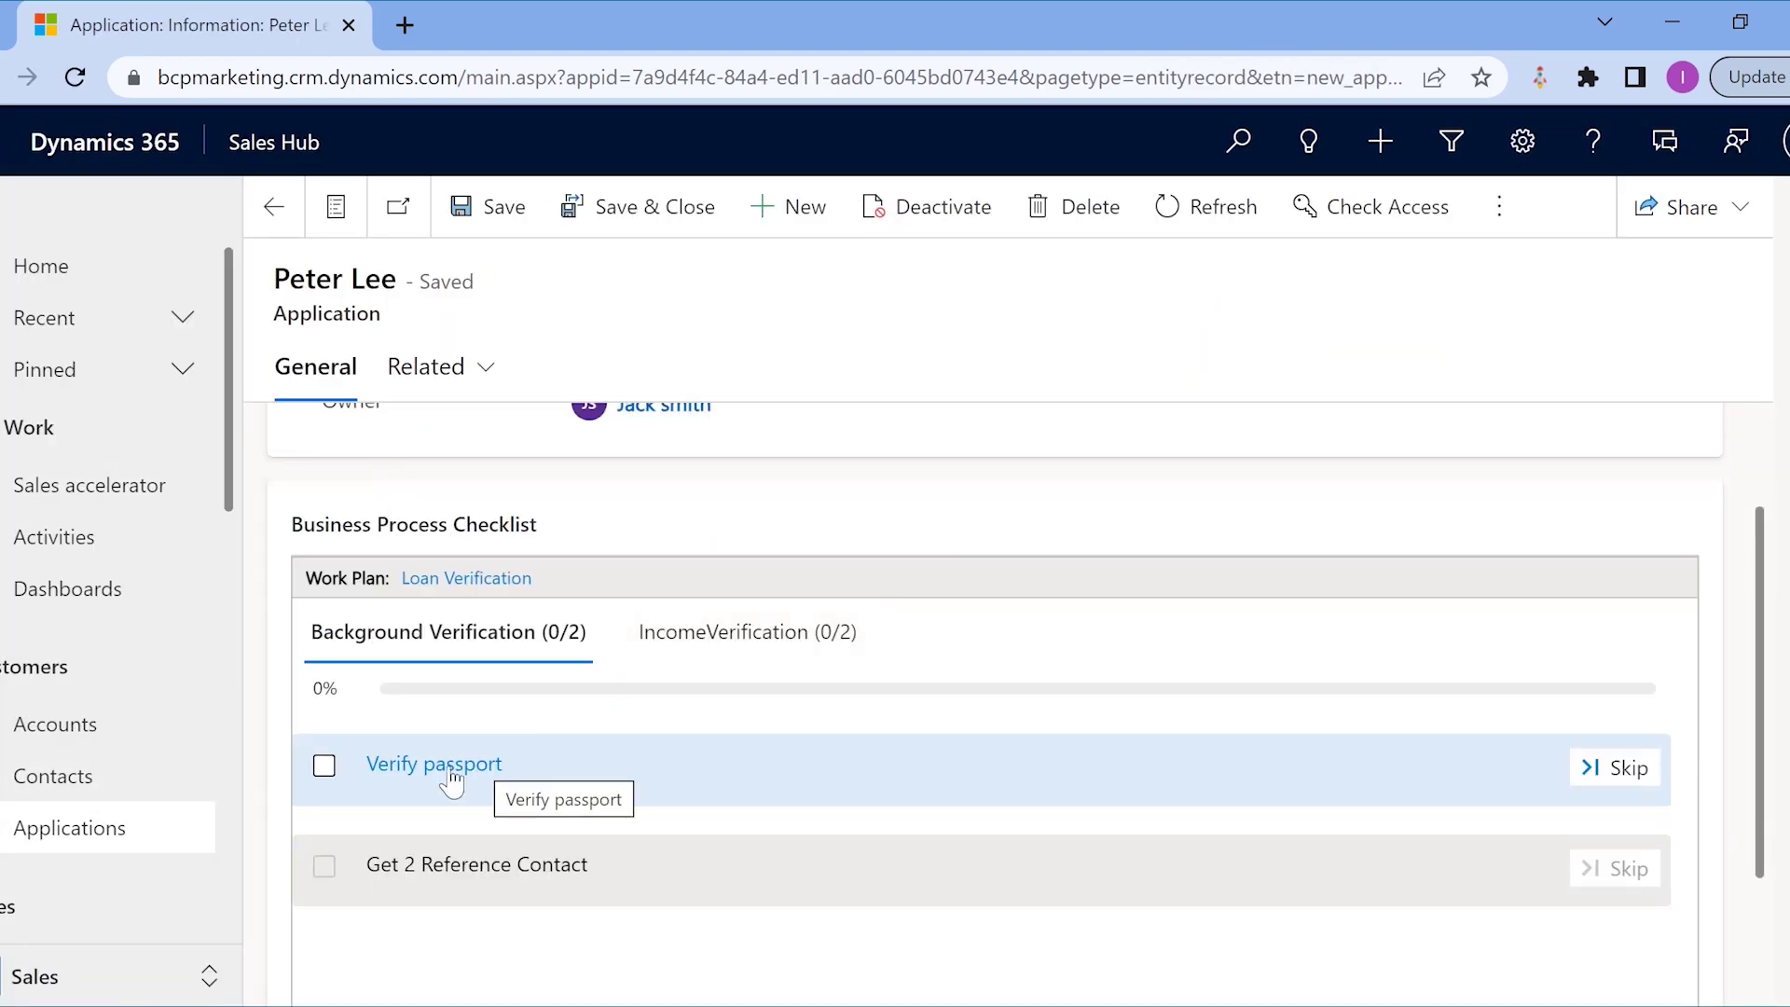
click(763, 632)
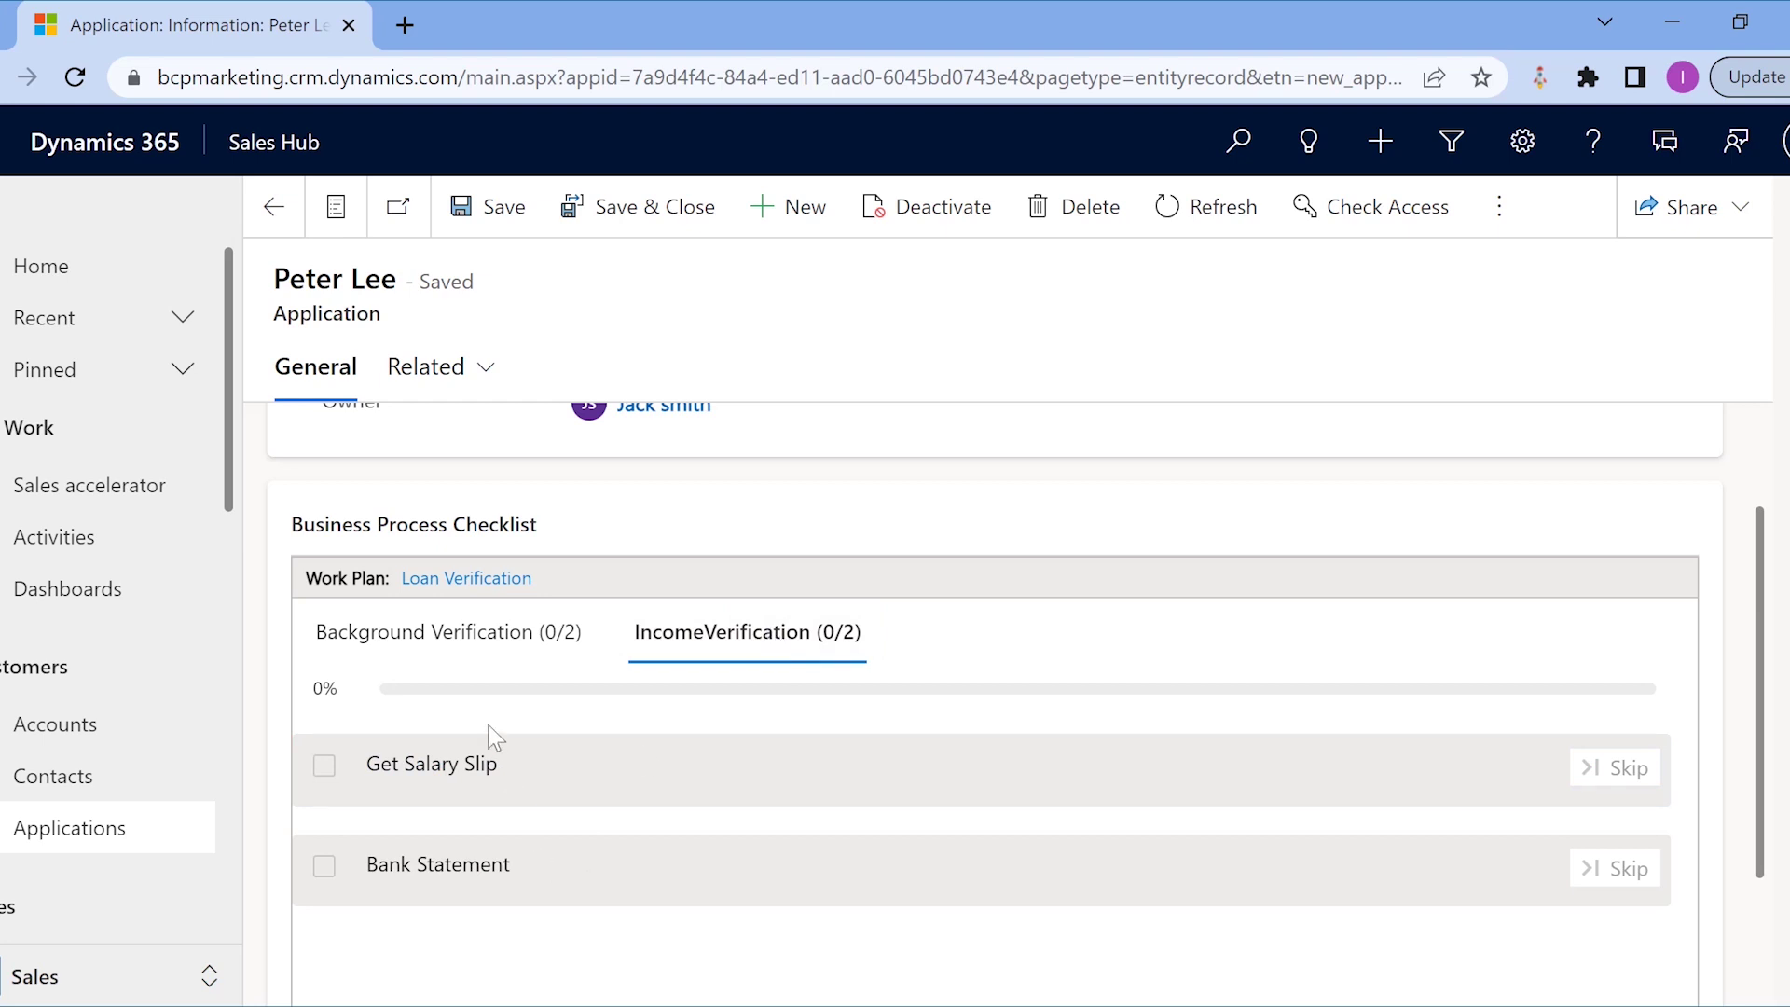
click(500, 632)
scroll(504, 640, up, 2)
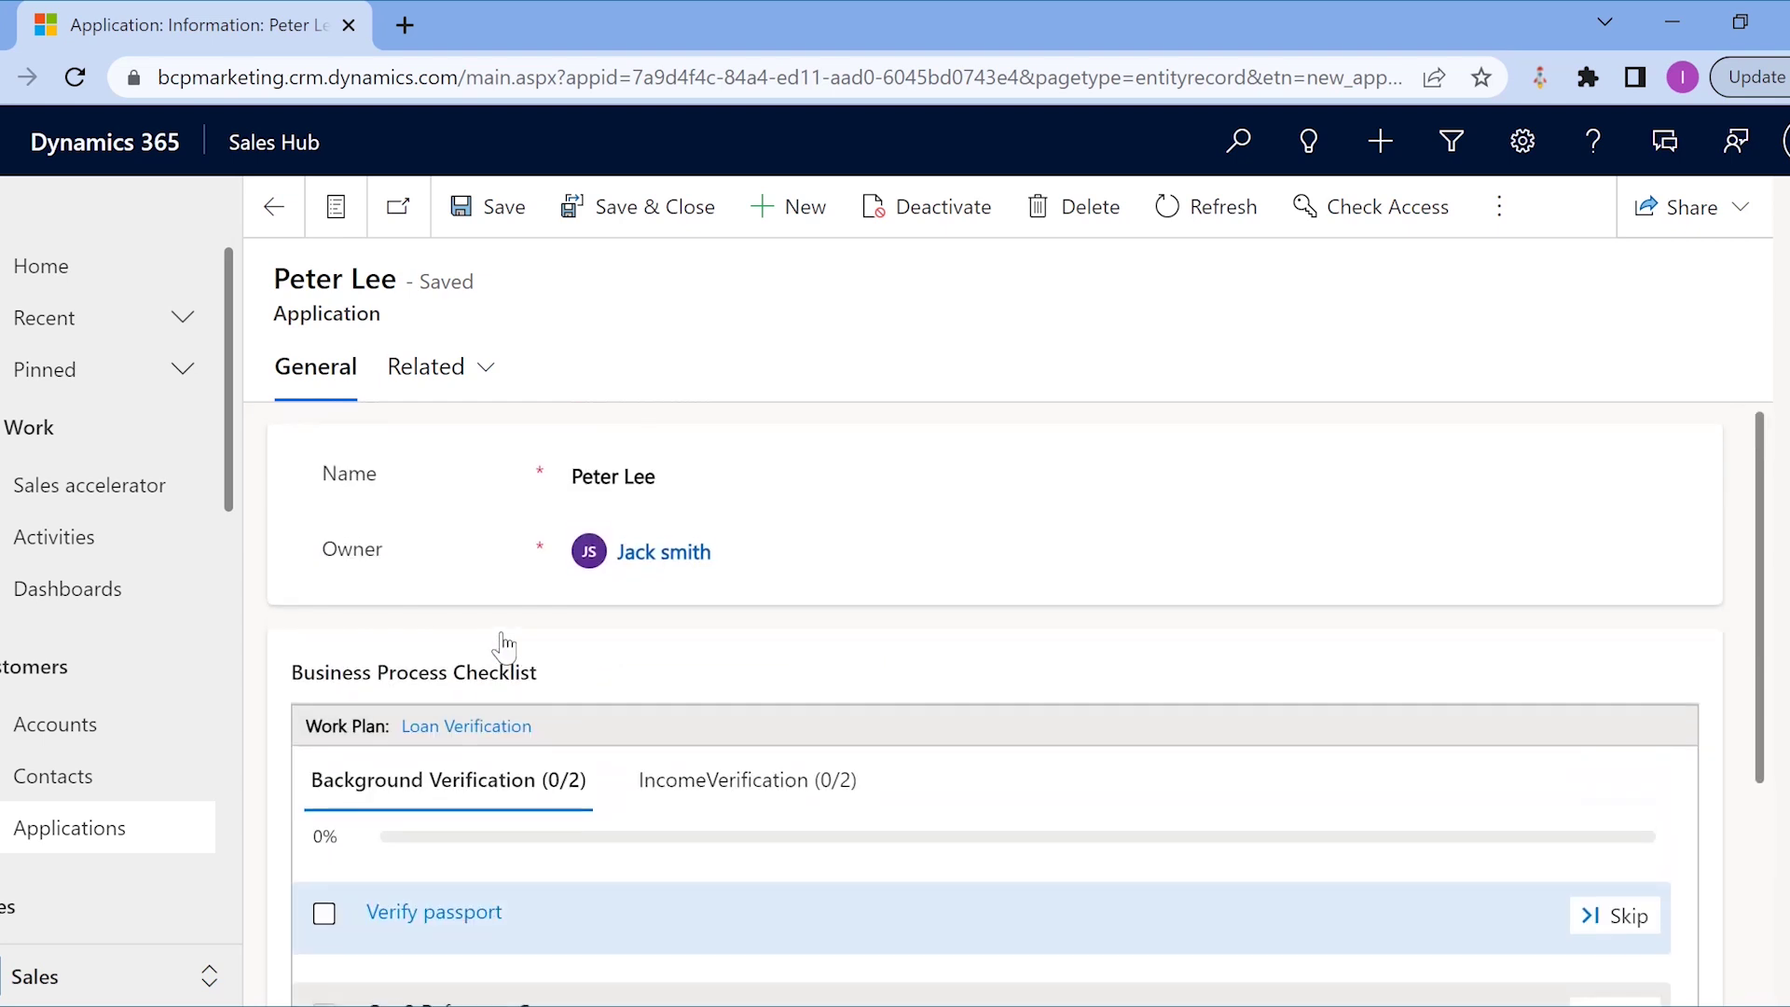
scroll(504, 643, down, 2)
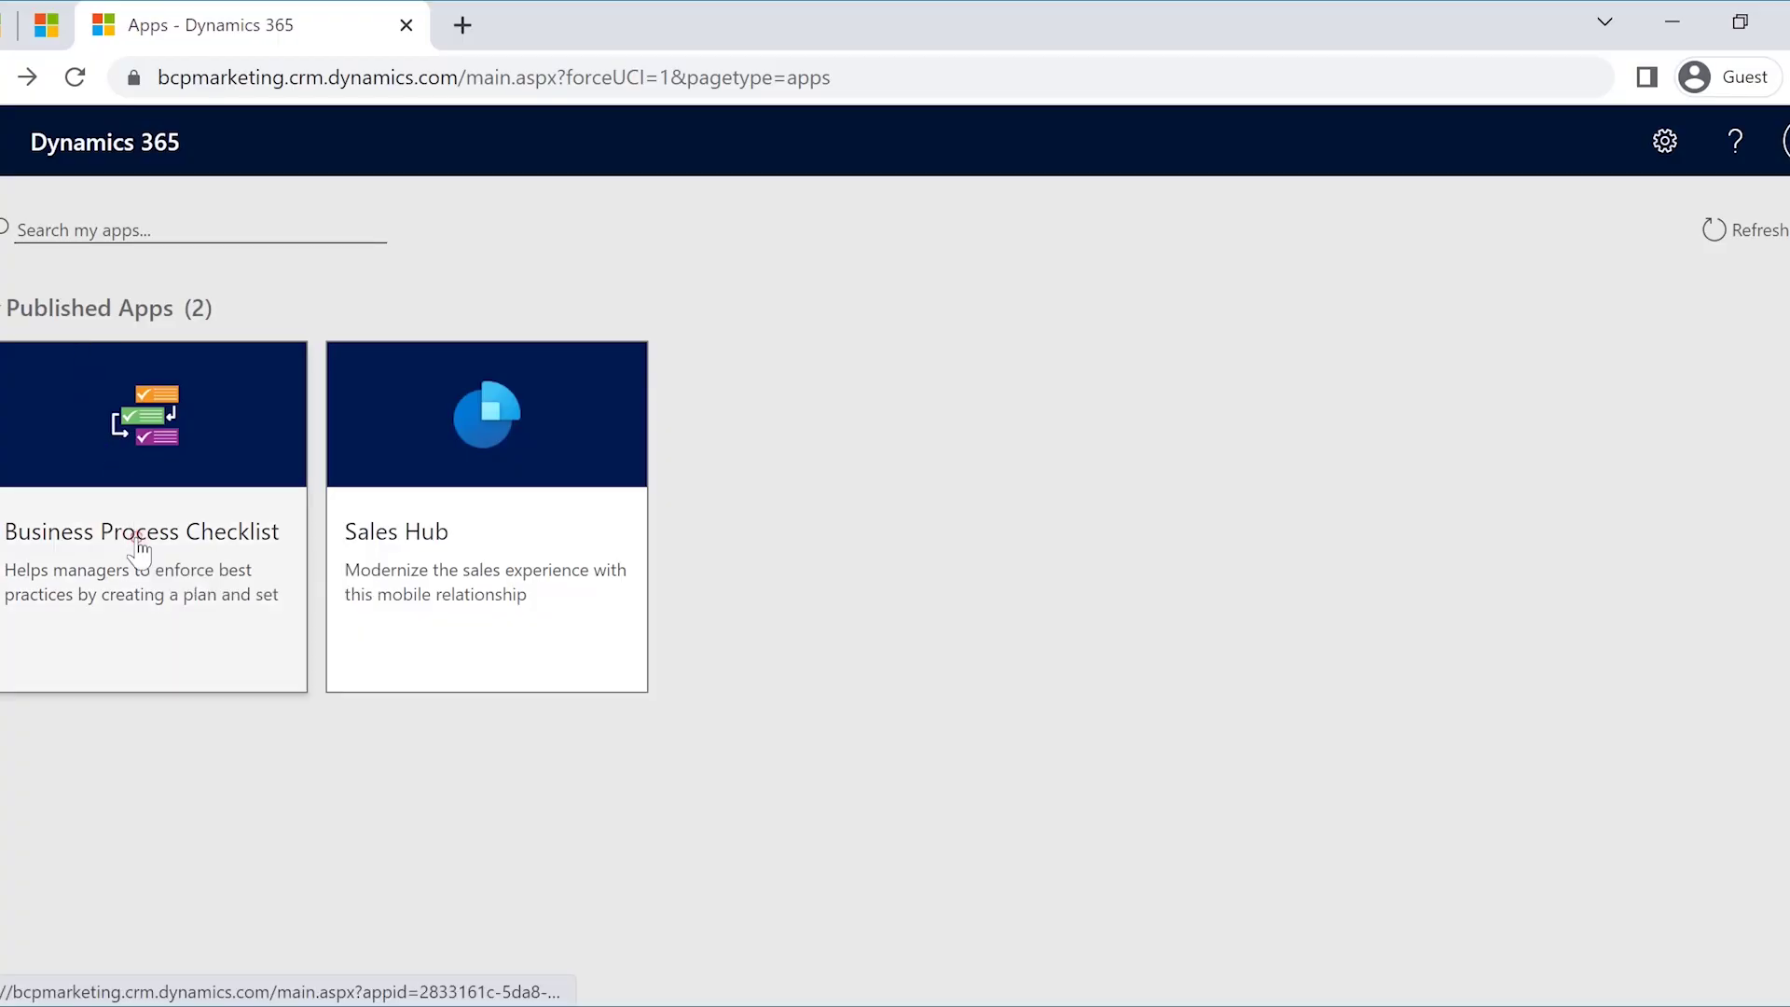
- On the step board, complete Update All Client Details In CRM and move Get 2 Reference Contact's due date to 9 Mar
click(139, 543)
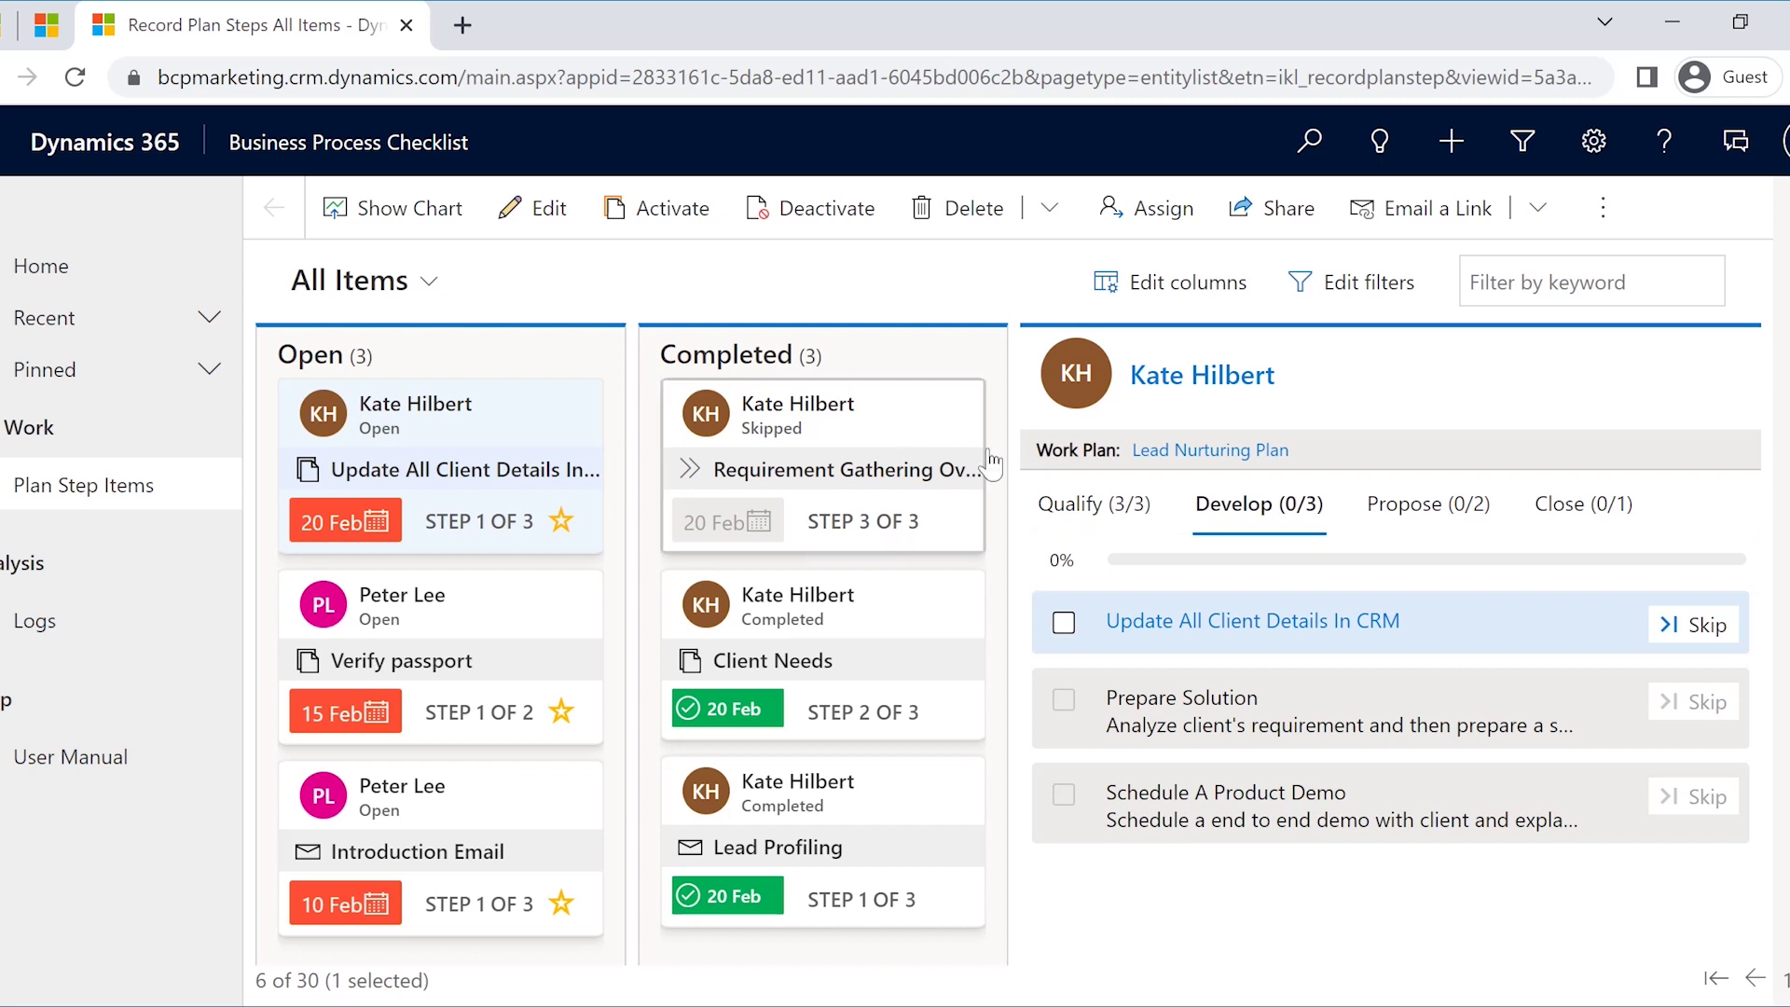
click(1661, 628)
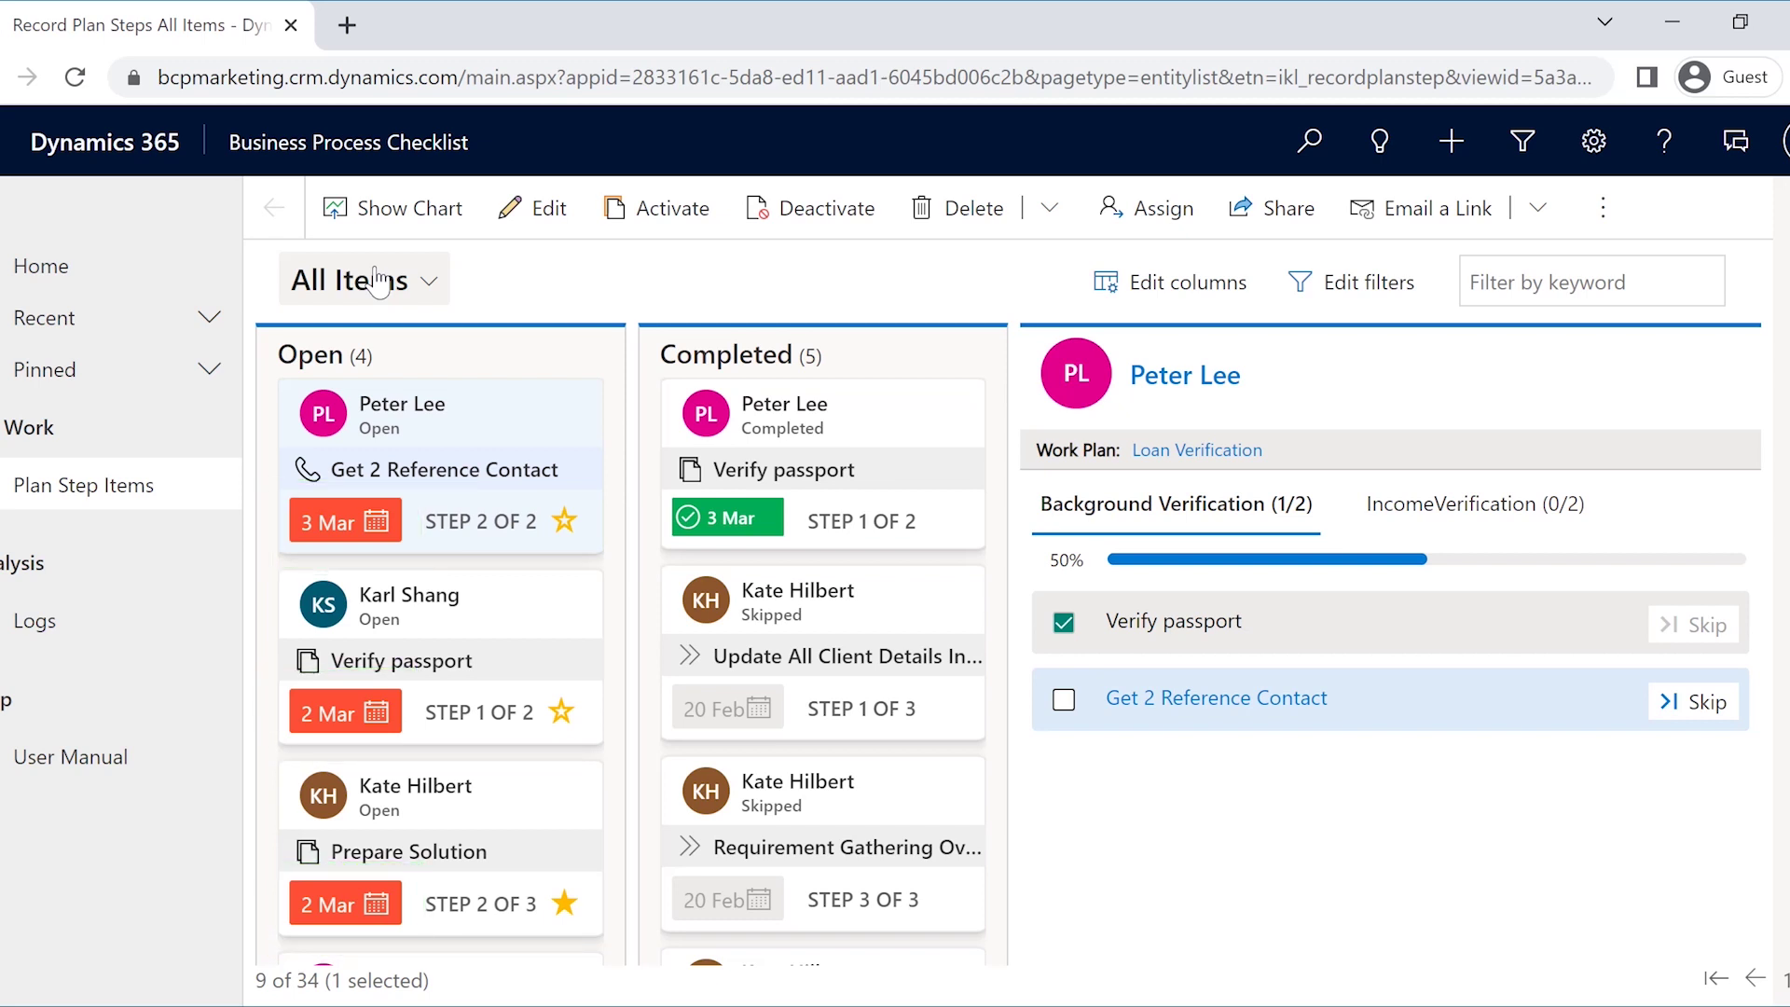
click(373, 526)
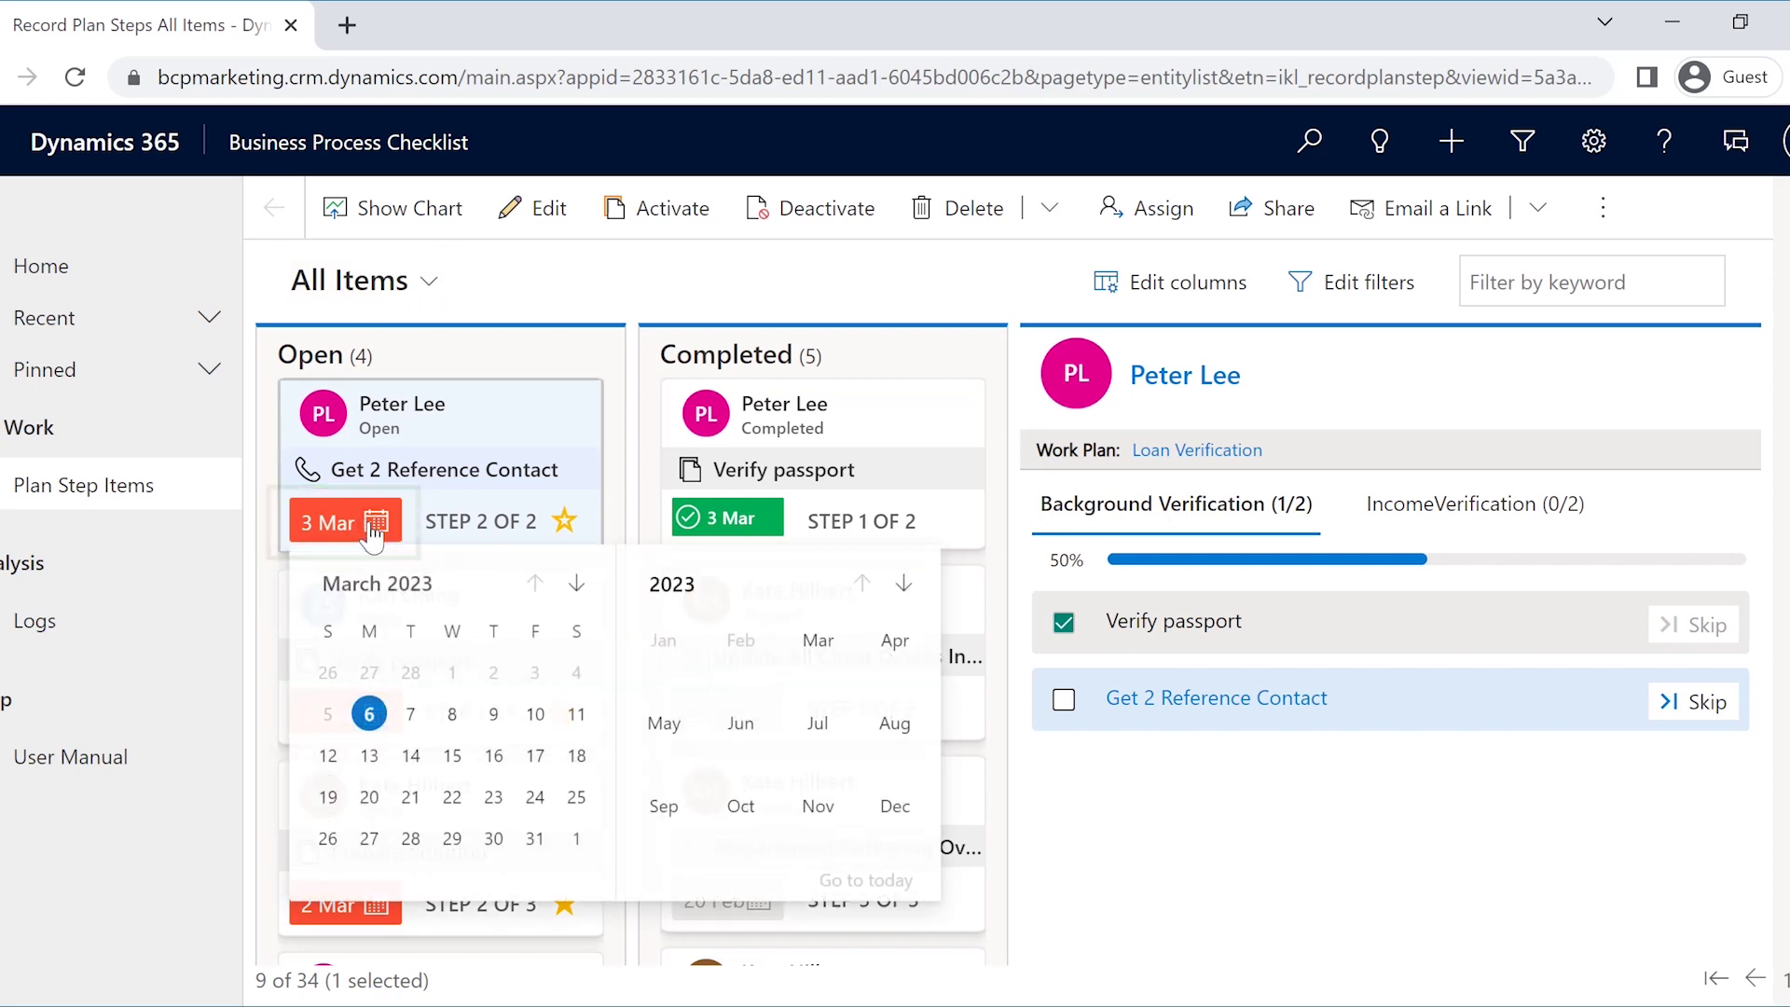
click(495, 714)
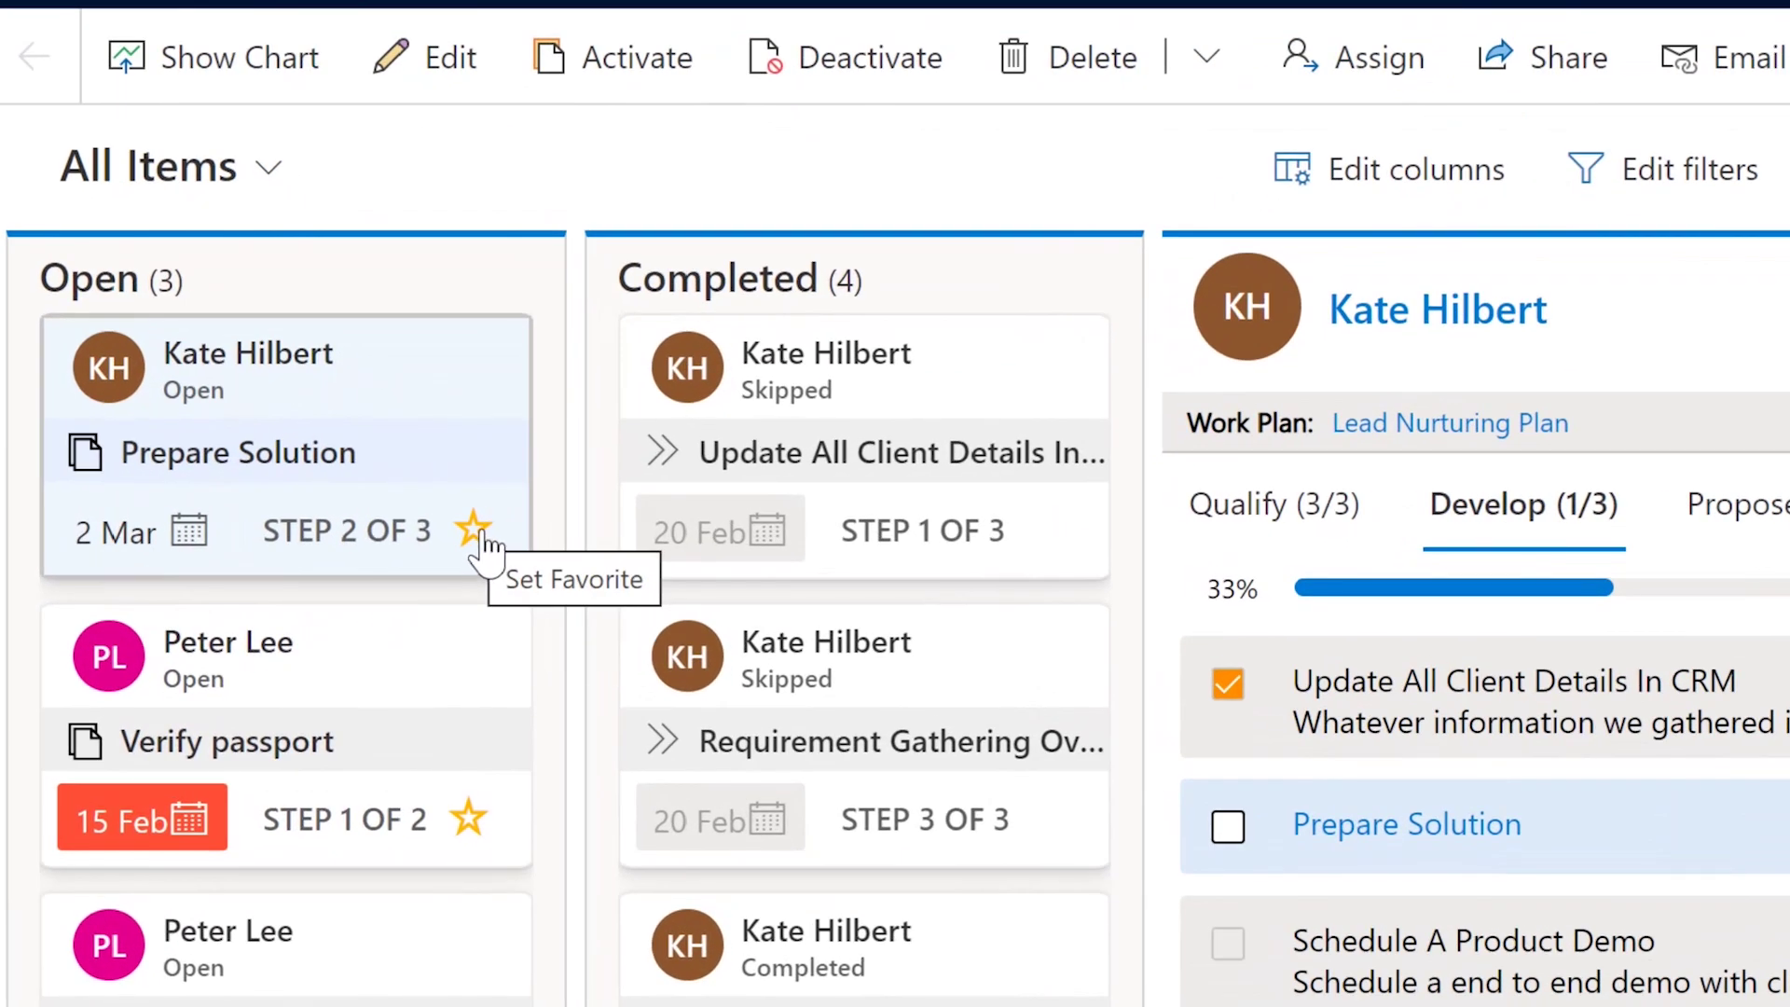
- Star Prepare Solution, filter the view to Important Items, then return to All Items
click(474, 530)
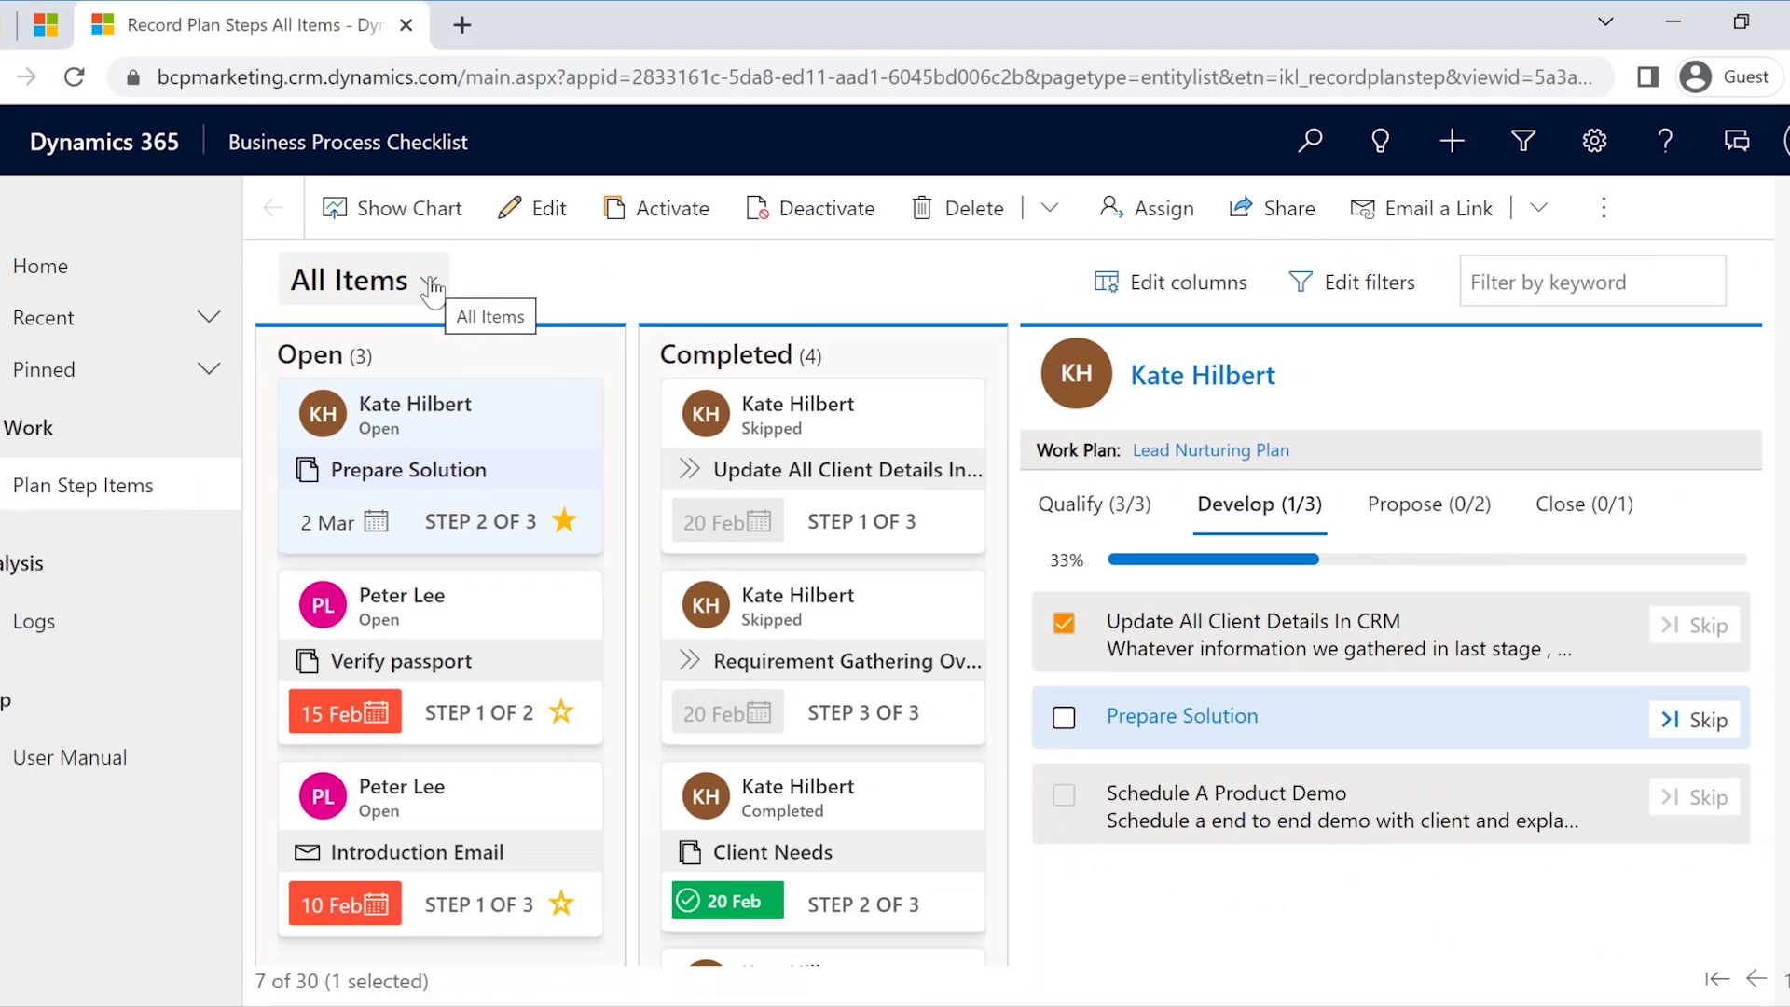
click(334, 217)
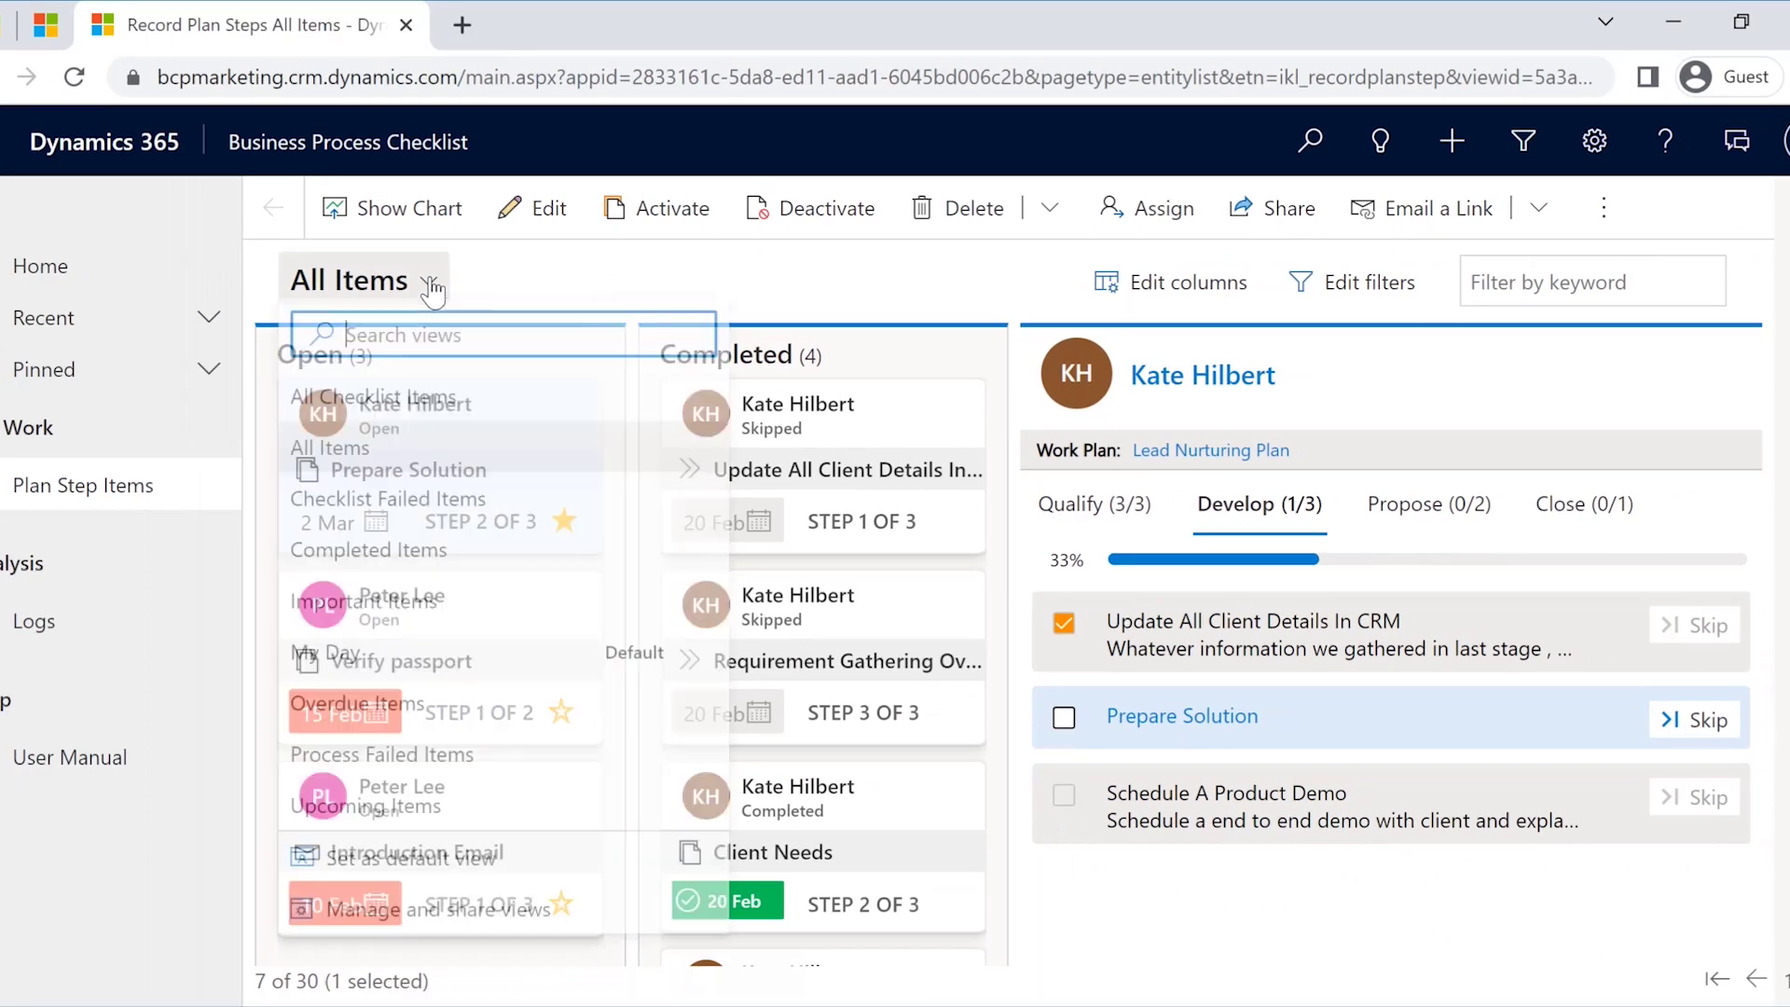
click(465, 625)
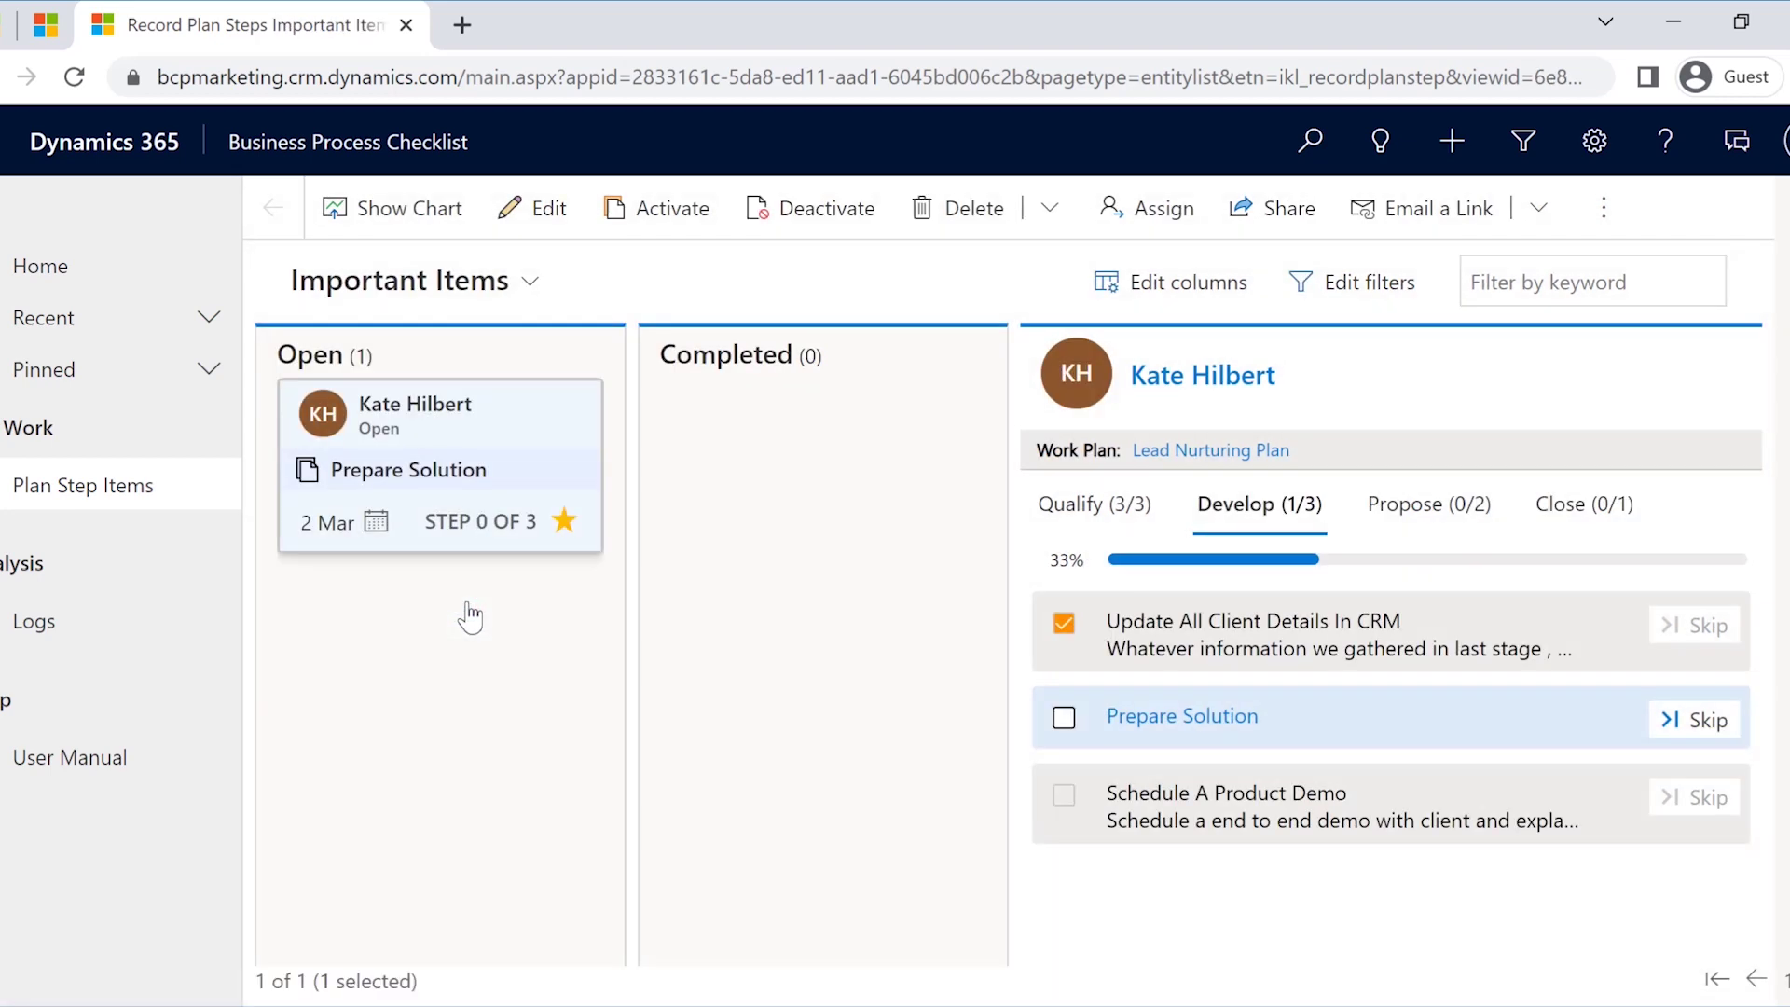
click(528, 281)
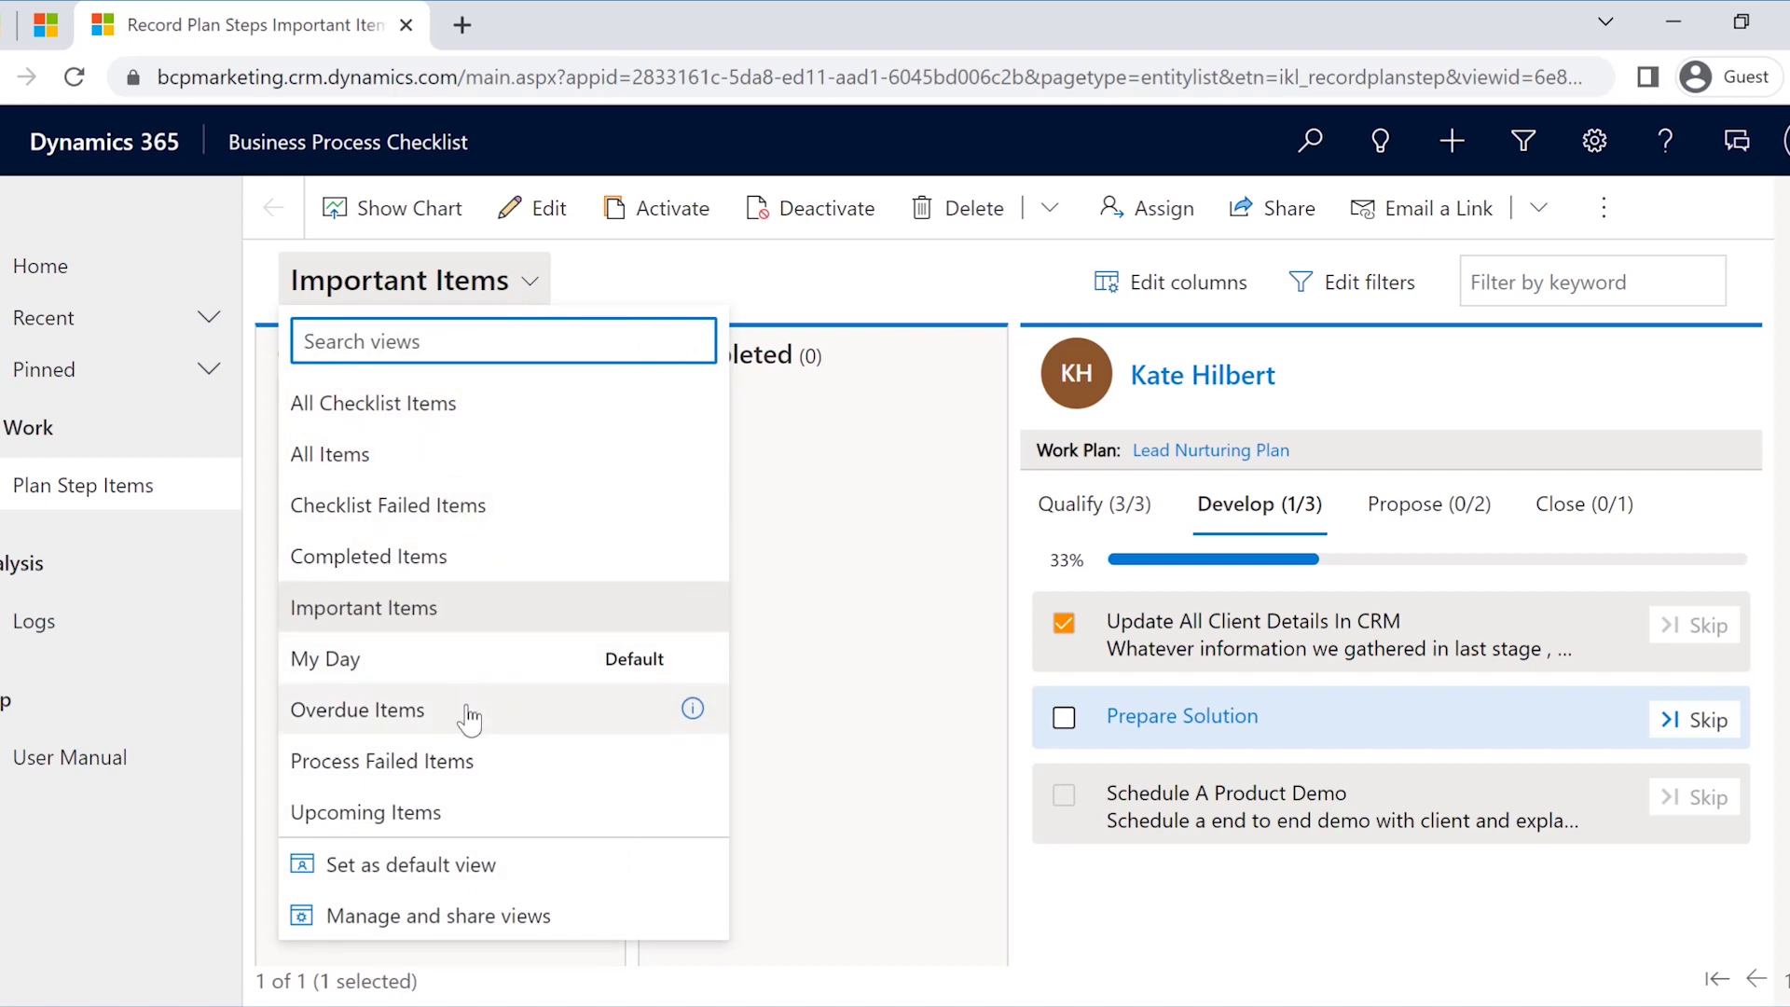
click(408, 471)
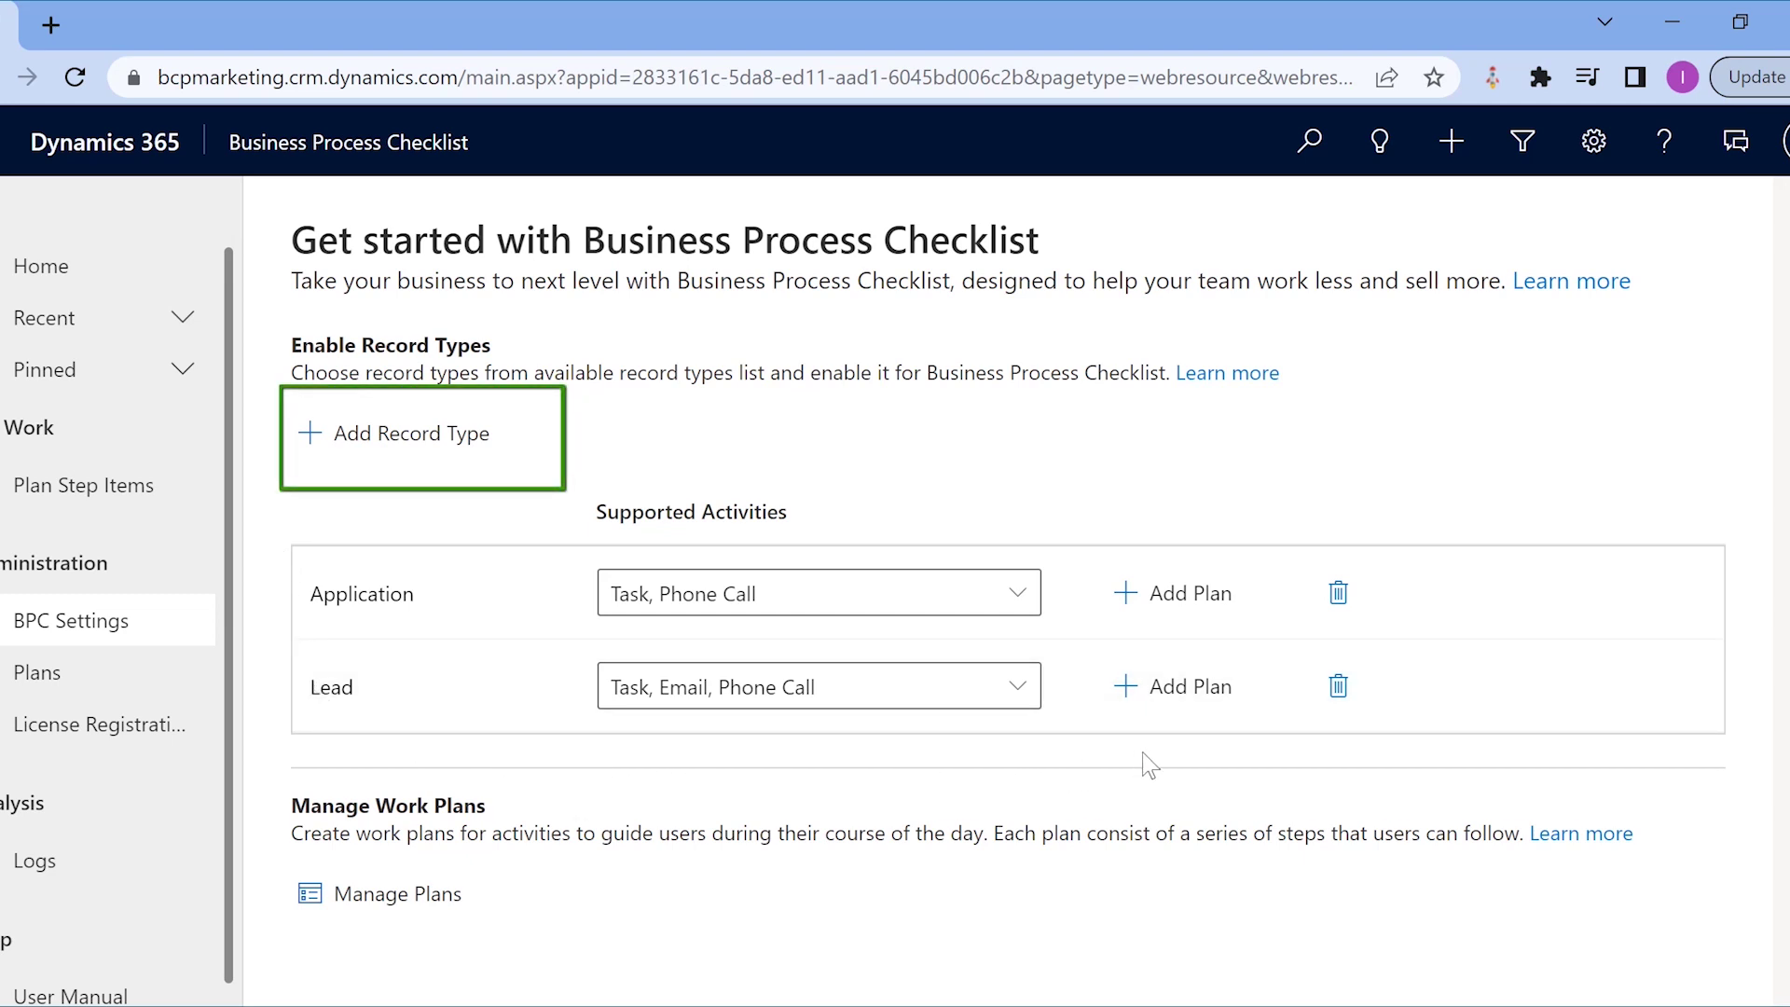
- Start a new Lead plan named 'Lead Nurturing Plan' with execution type Process
click(1144, 700)
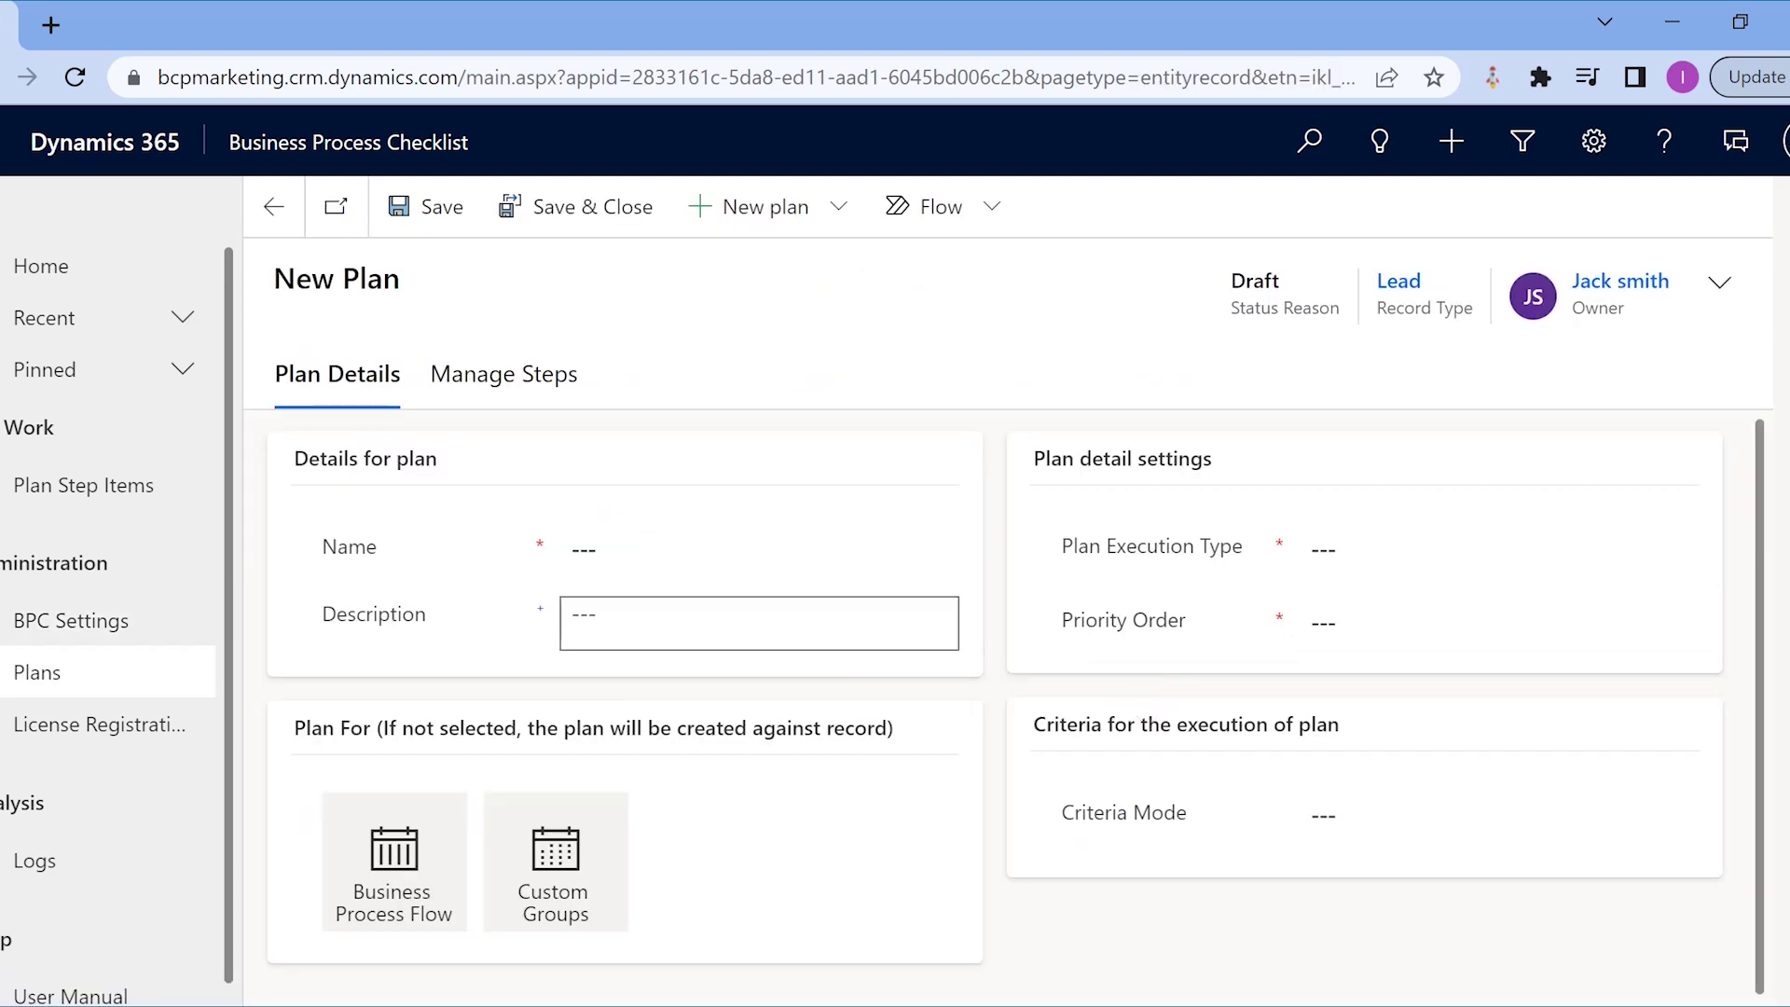
text(Lead Nurturing Plan)
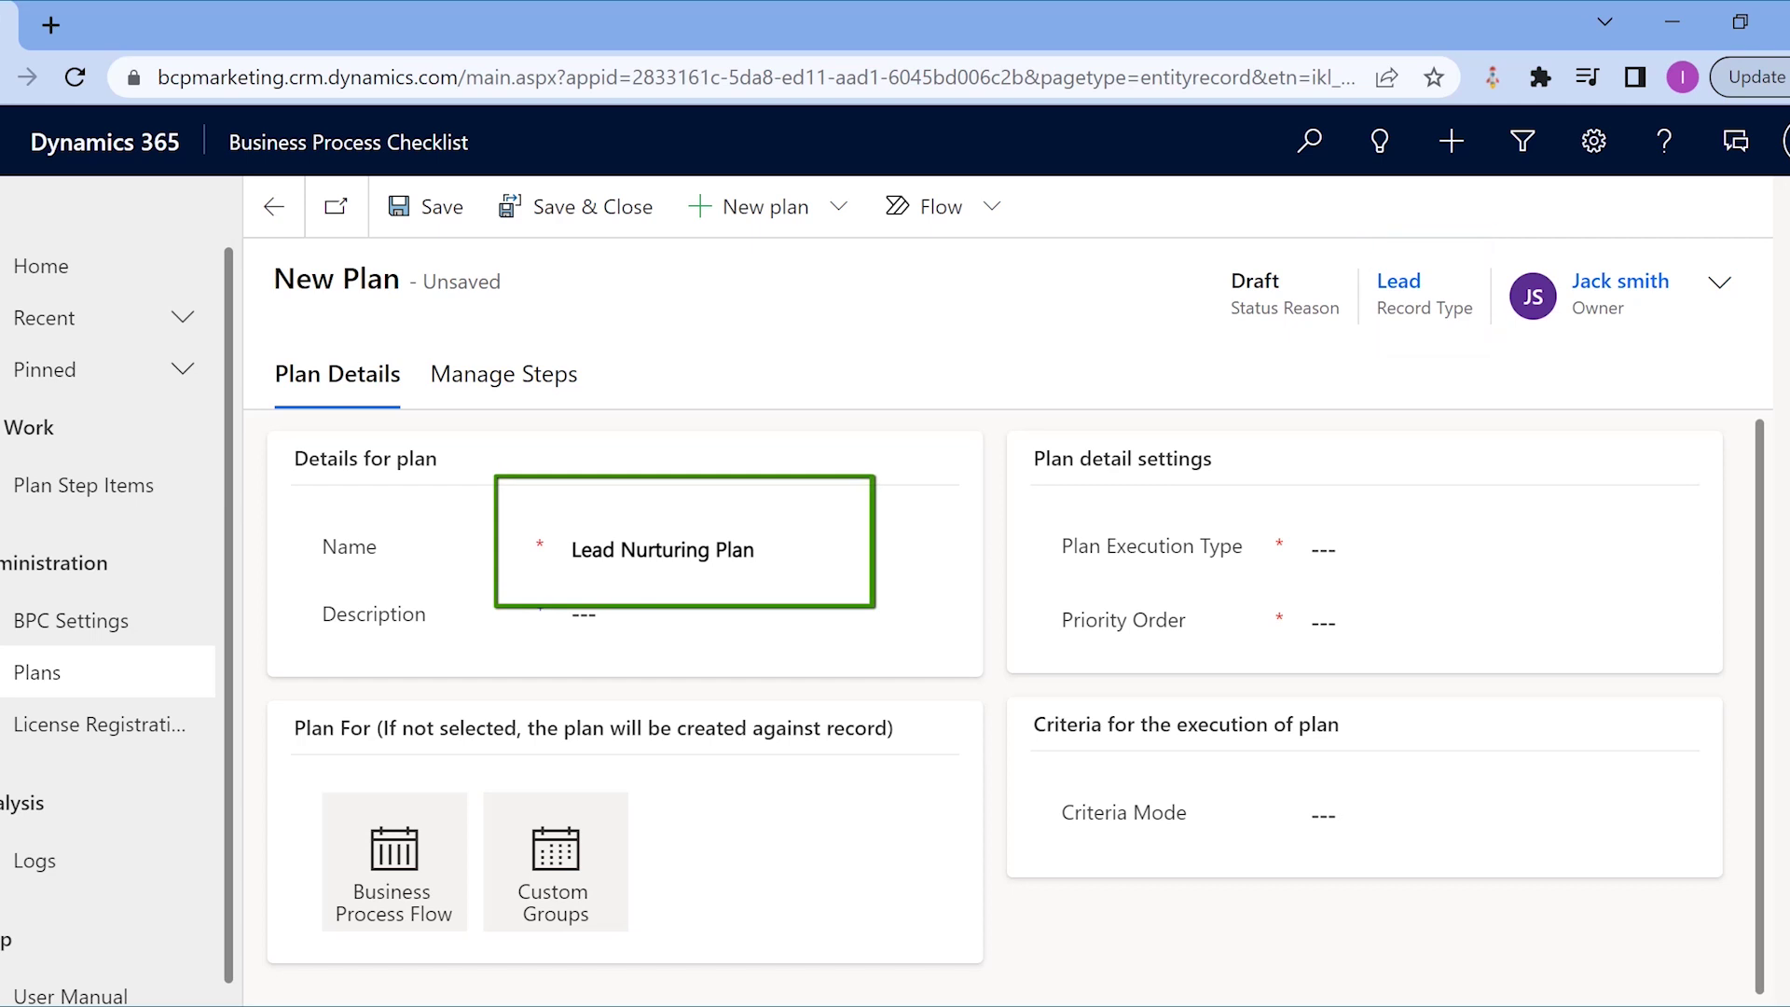
click(1333, 550)
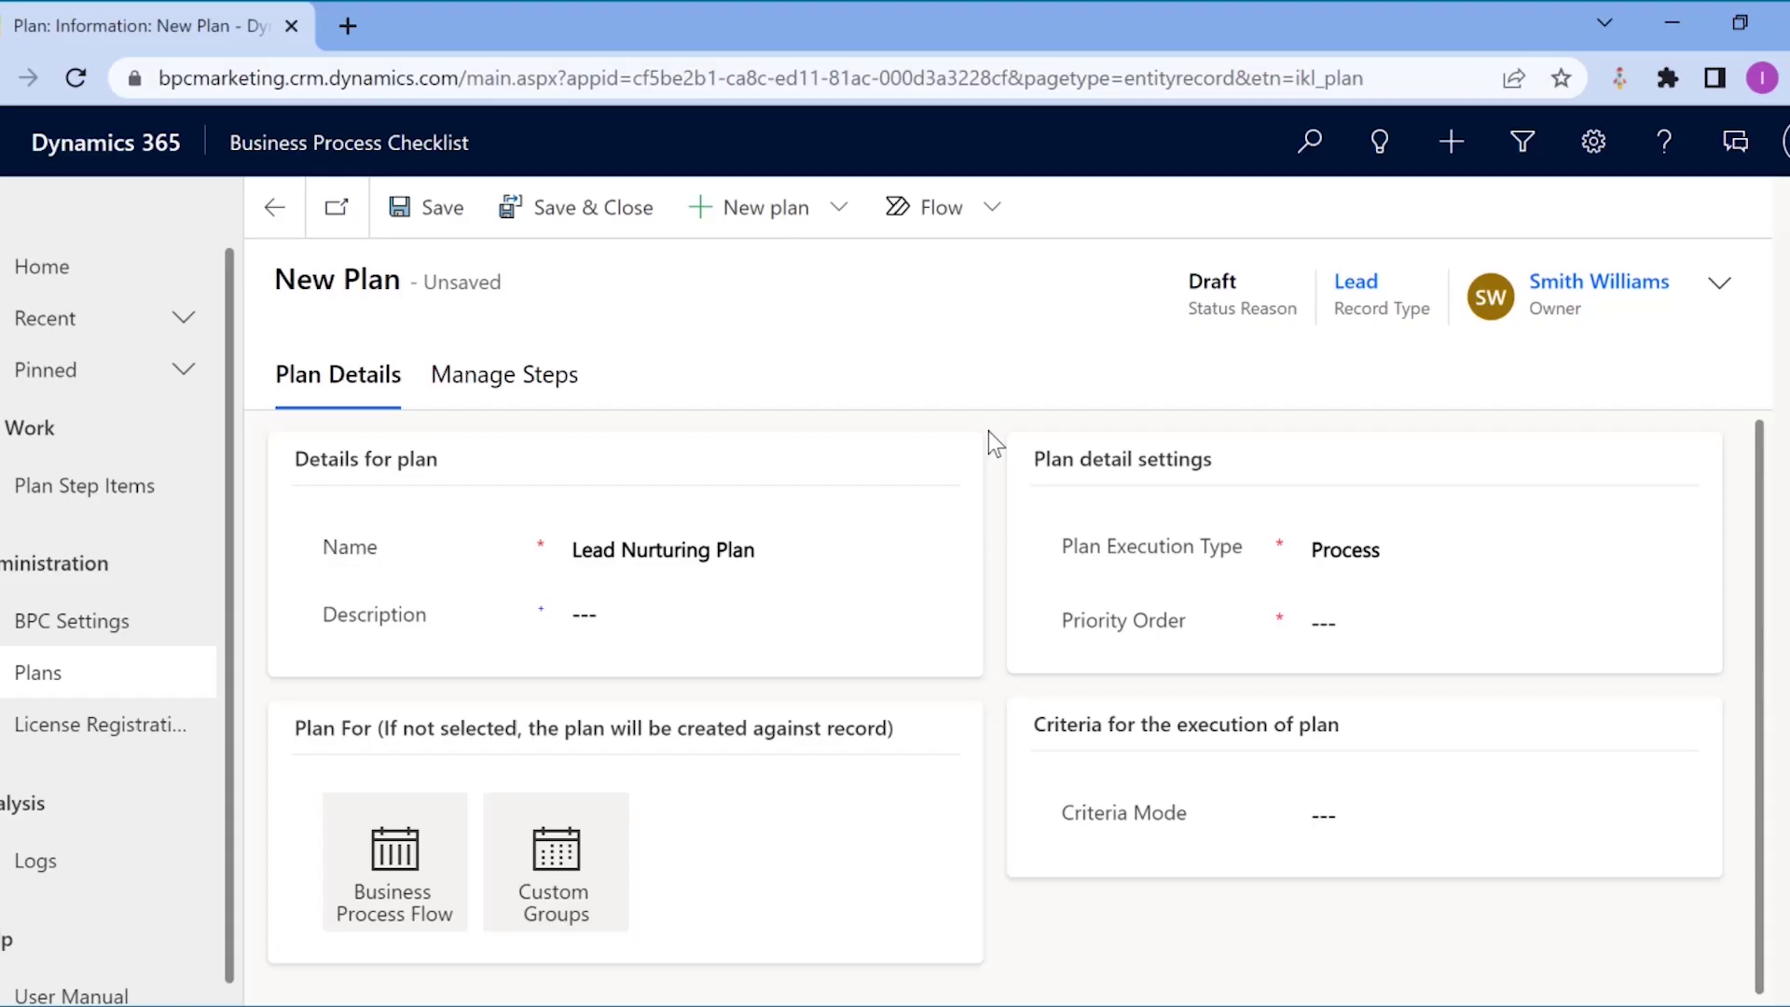
- Base the plan on the Lead to Opportunity Sales Process business process flow
click(395, 857)
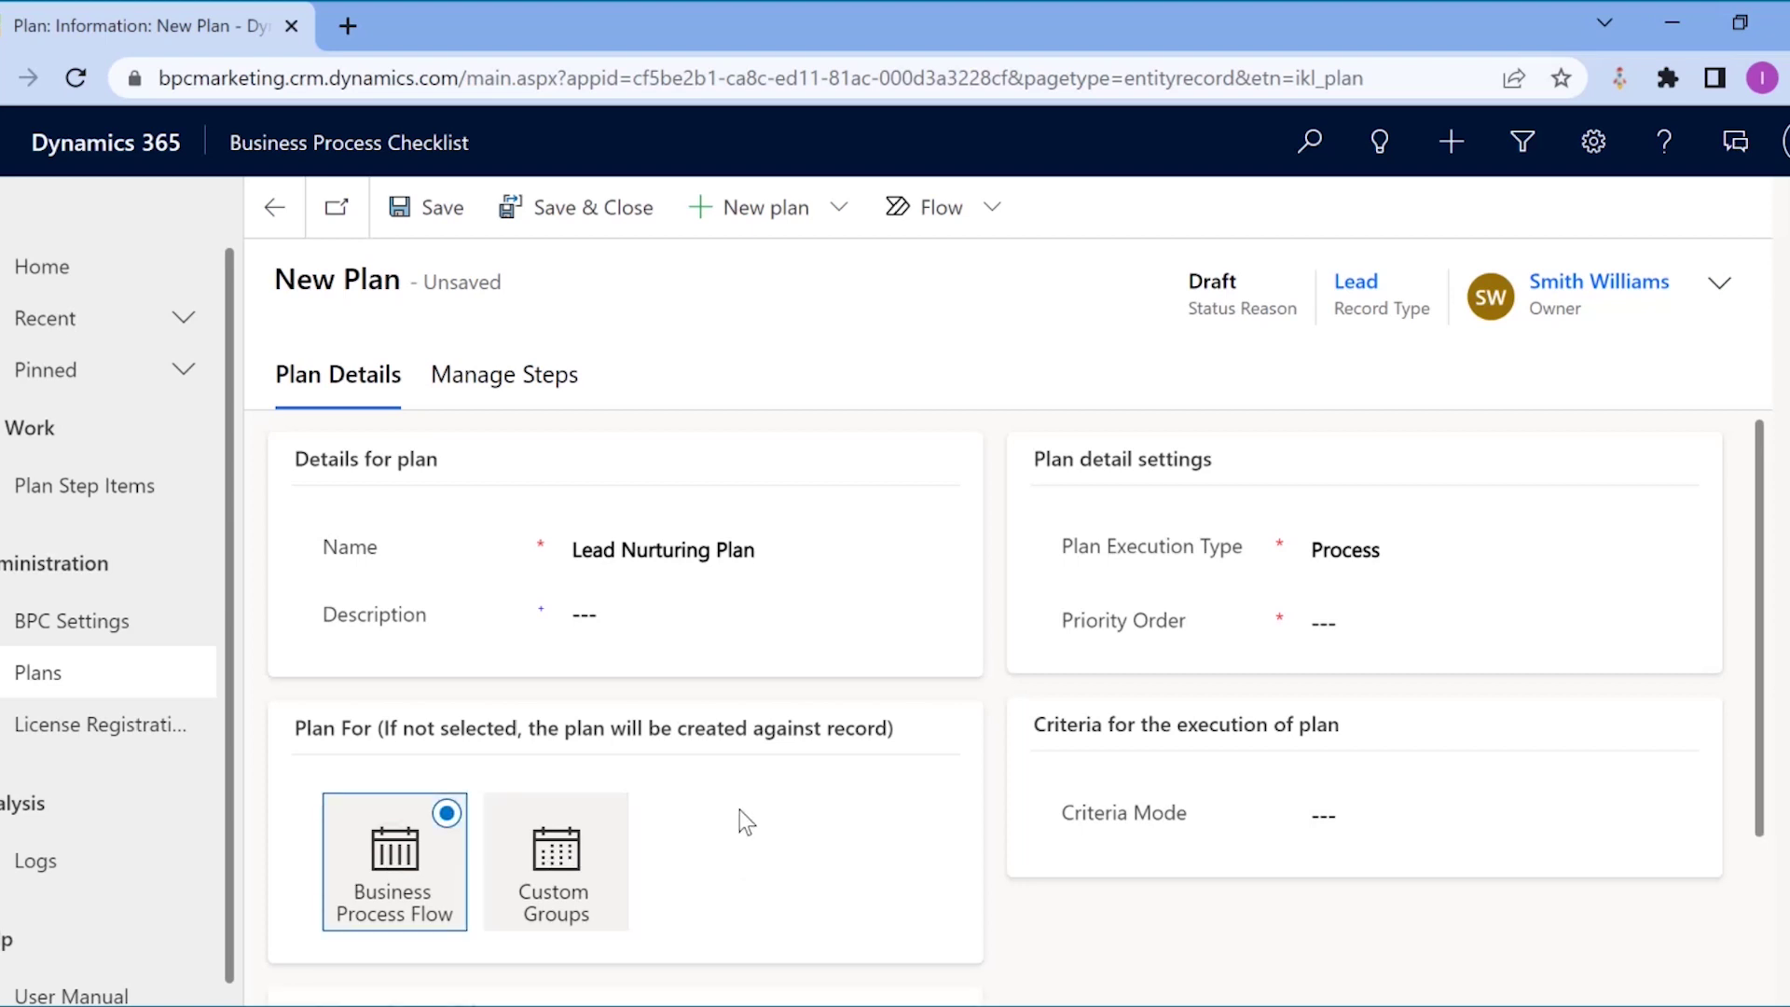
scroll(740, 809, down, 2)
click(798, 869)
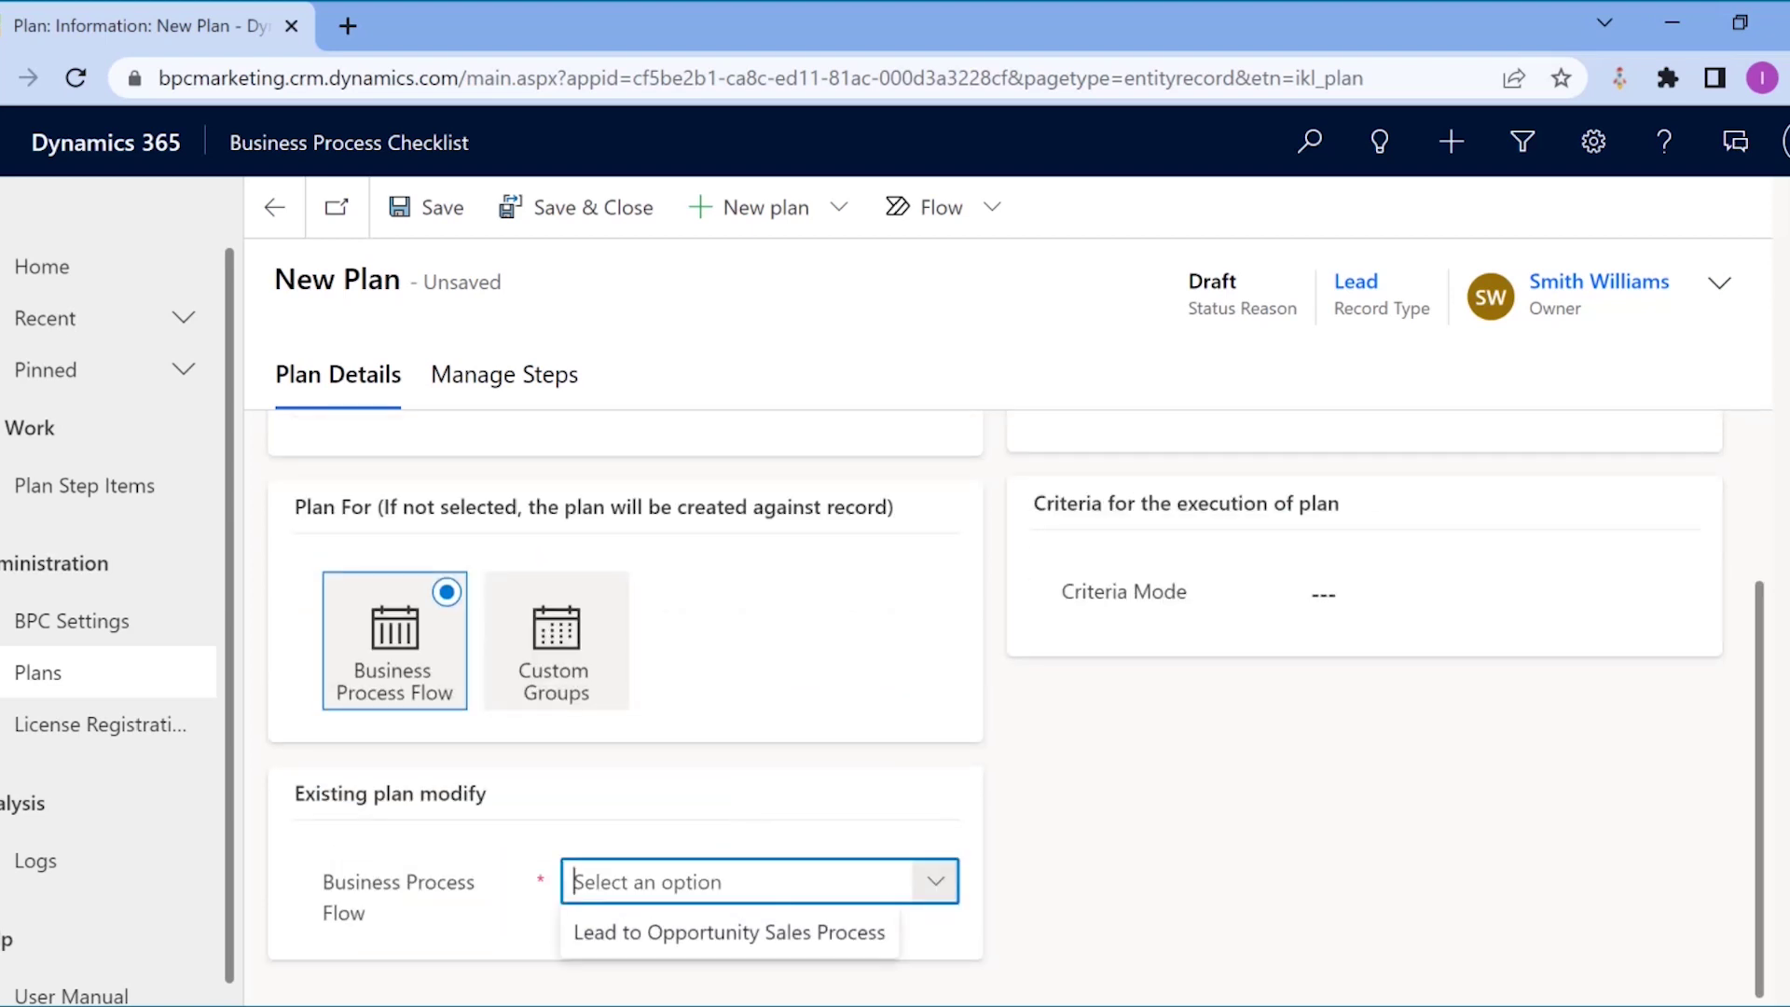
click(851, 927)
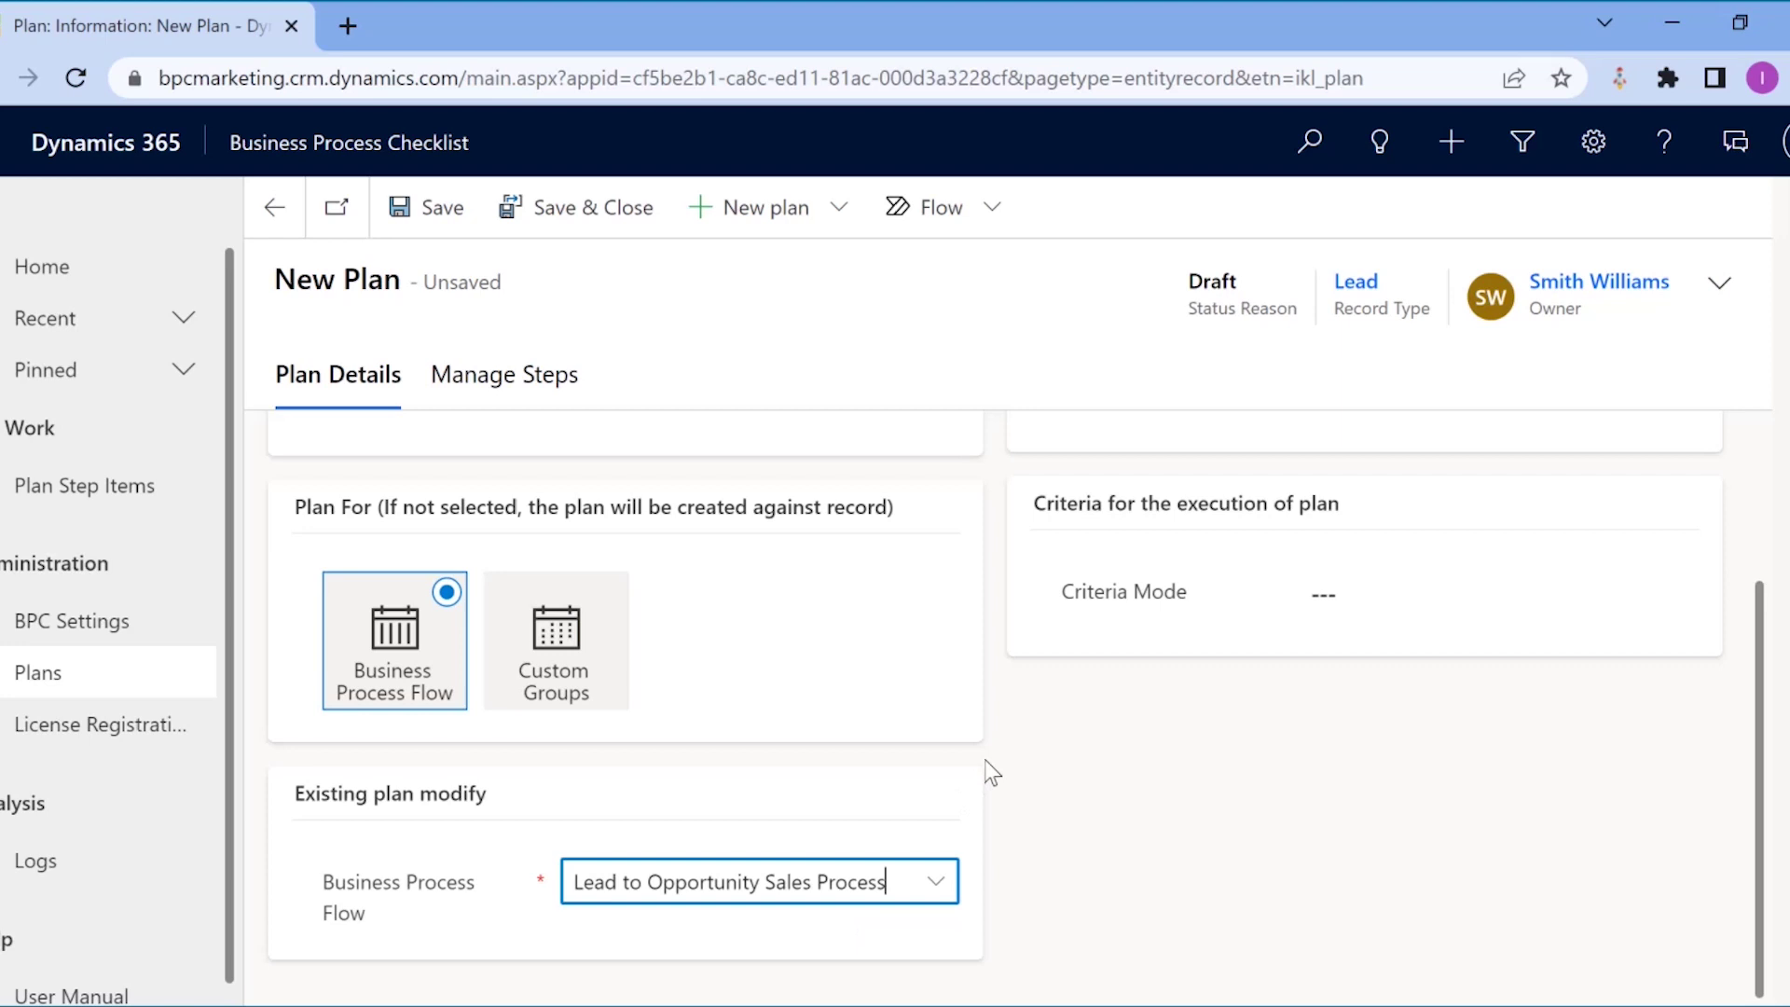
click(984, 720)
scroll(984, 720, up, 3)
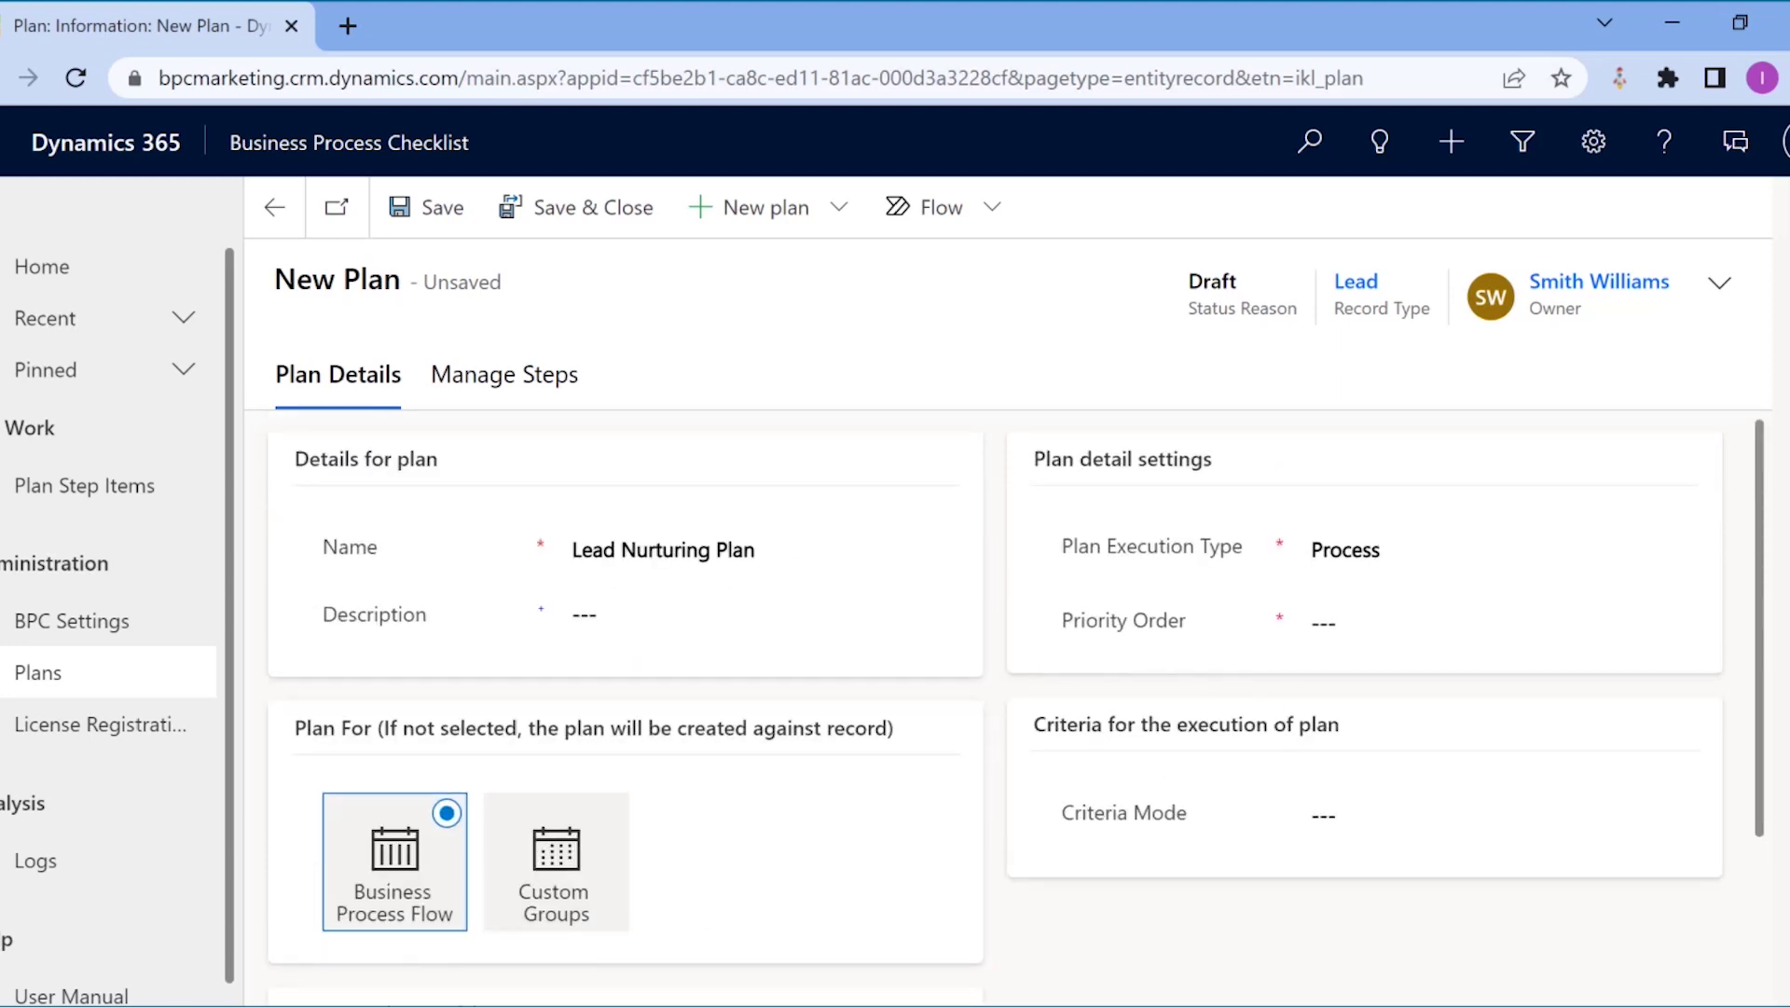
- Set the plan criteria to Simple, limited to the My Open Leads view
click(1387, 813)
key(Down)
key(Return)
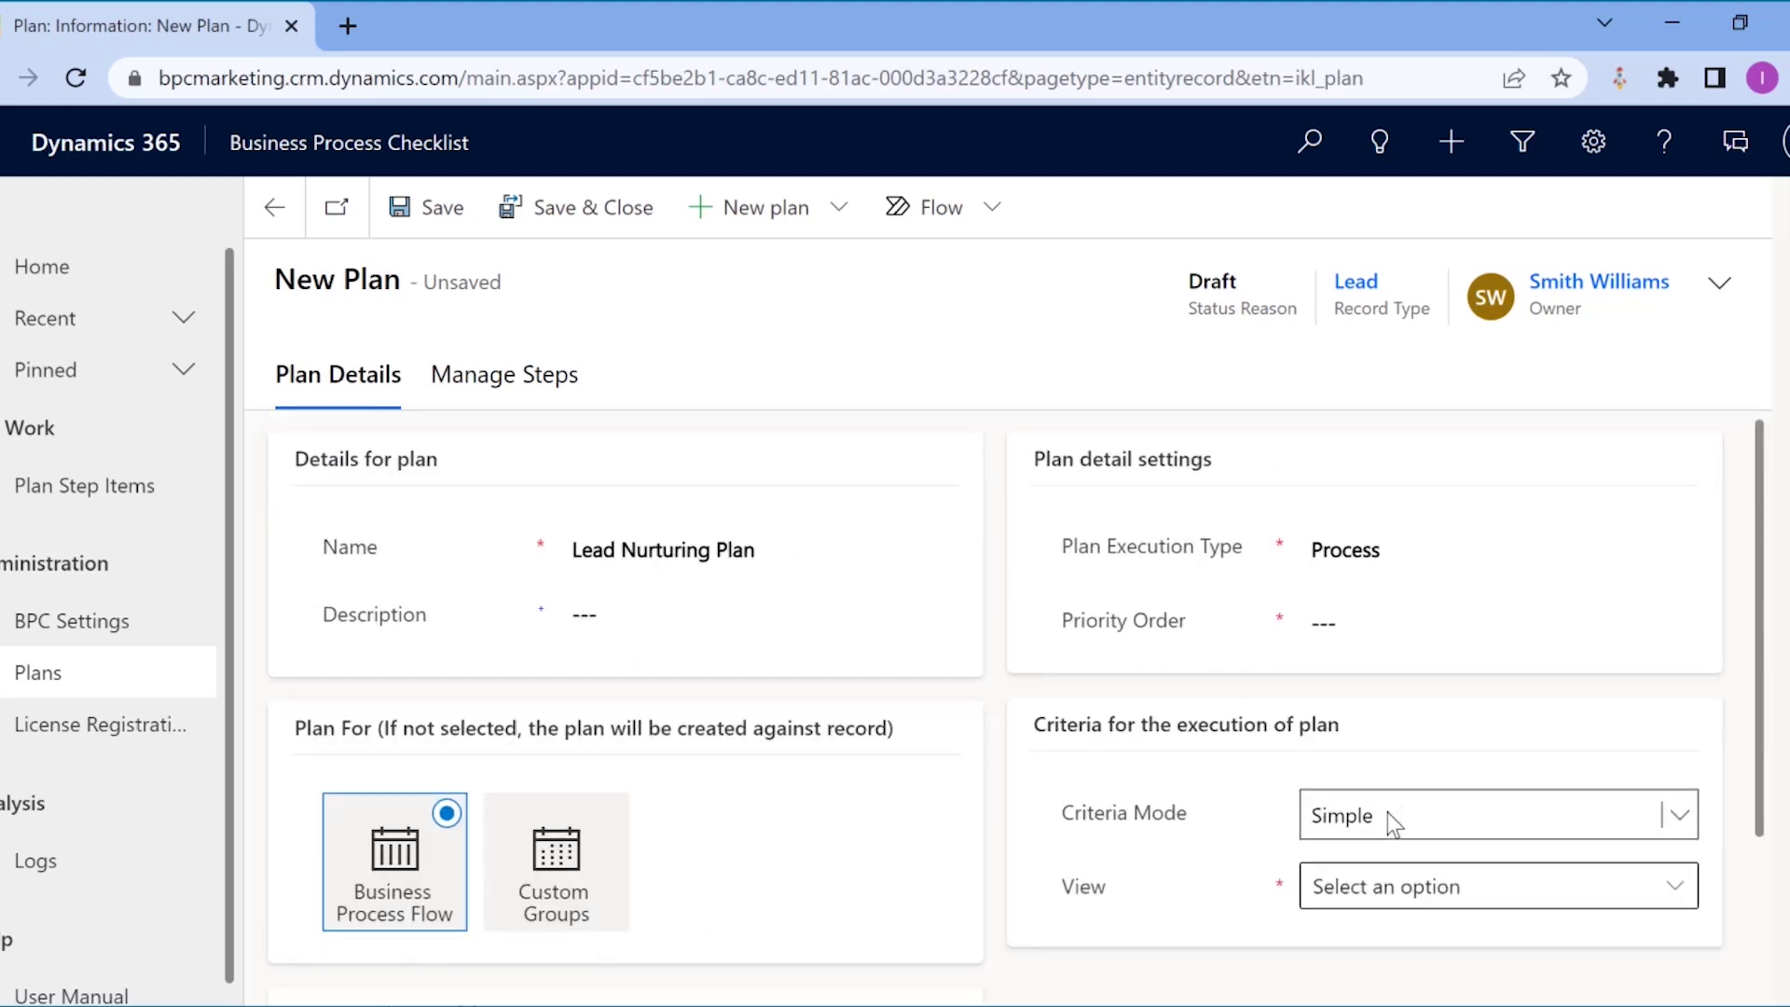
click(1676, 885)
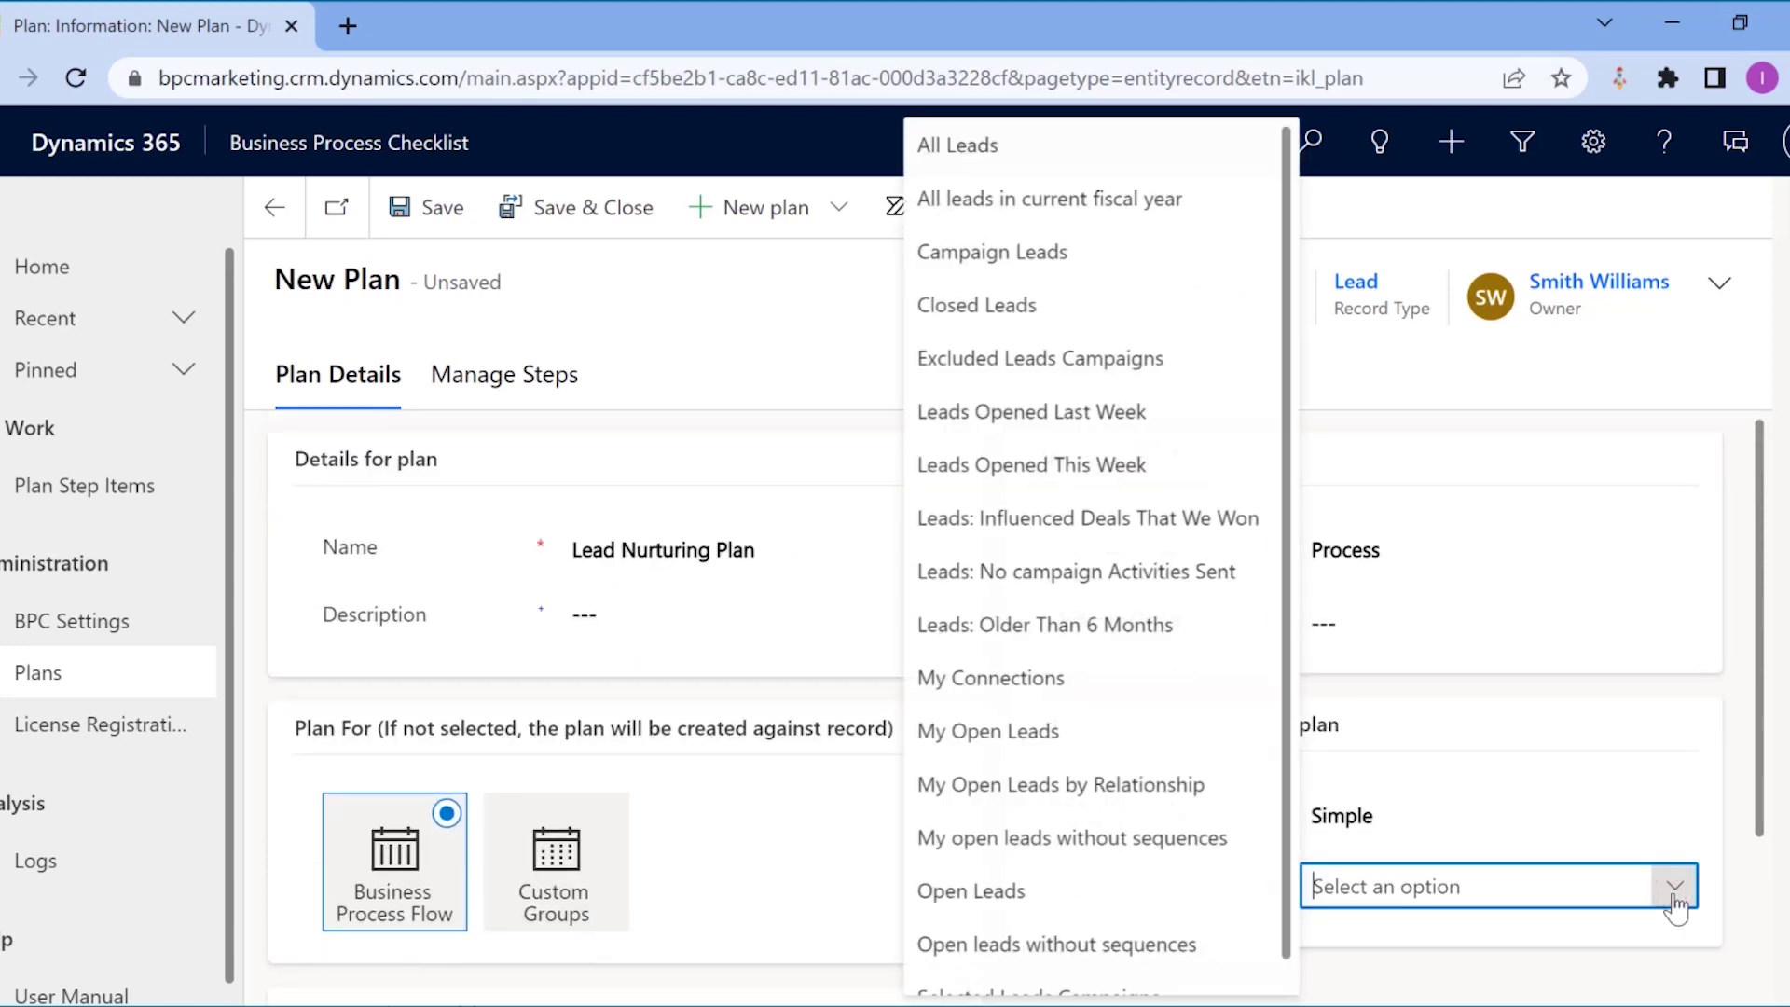
click(1067, 736)
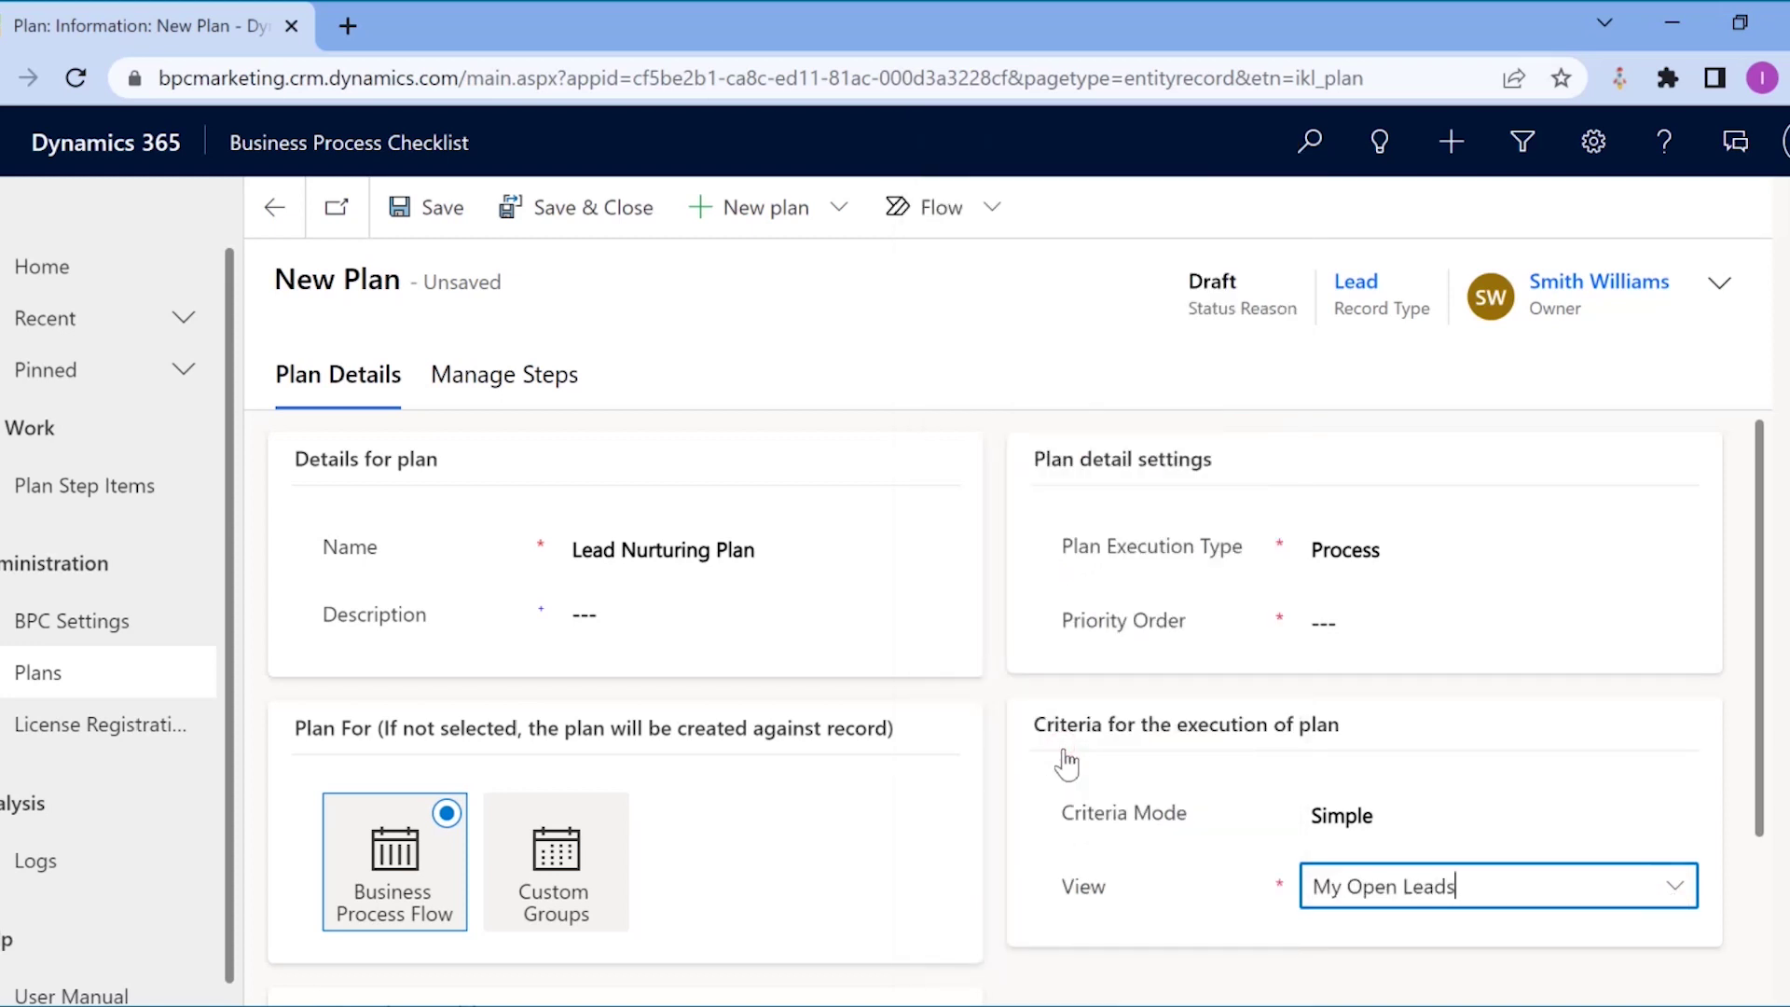
- Switch the criteria to Advanced and paste the FetchXML criteria
click(1445, 850)
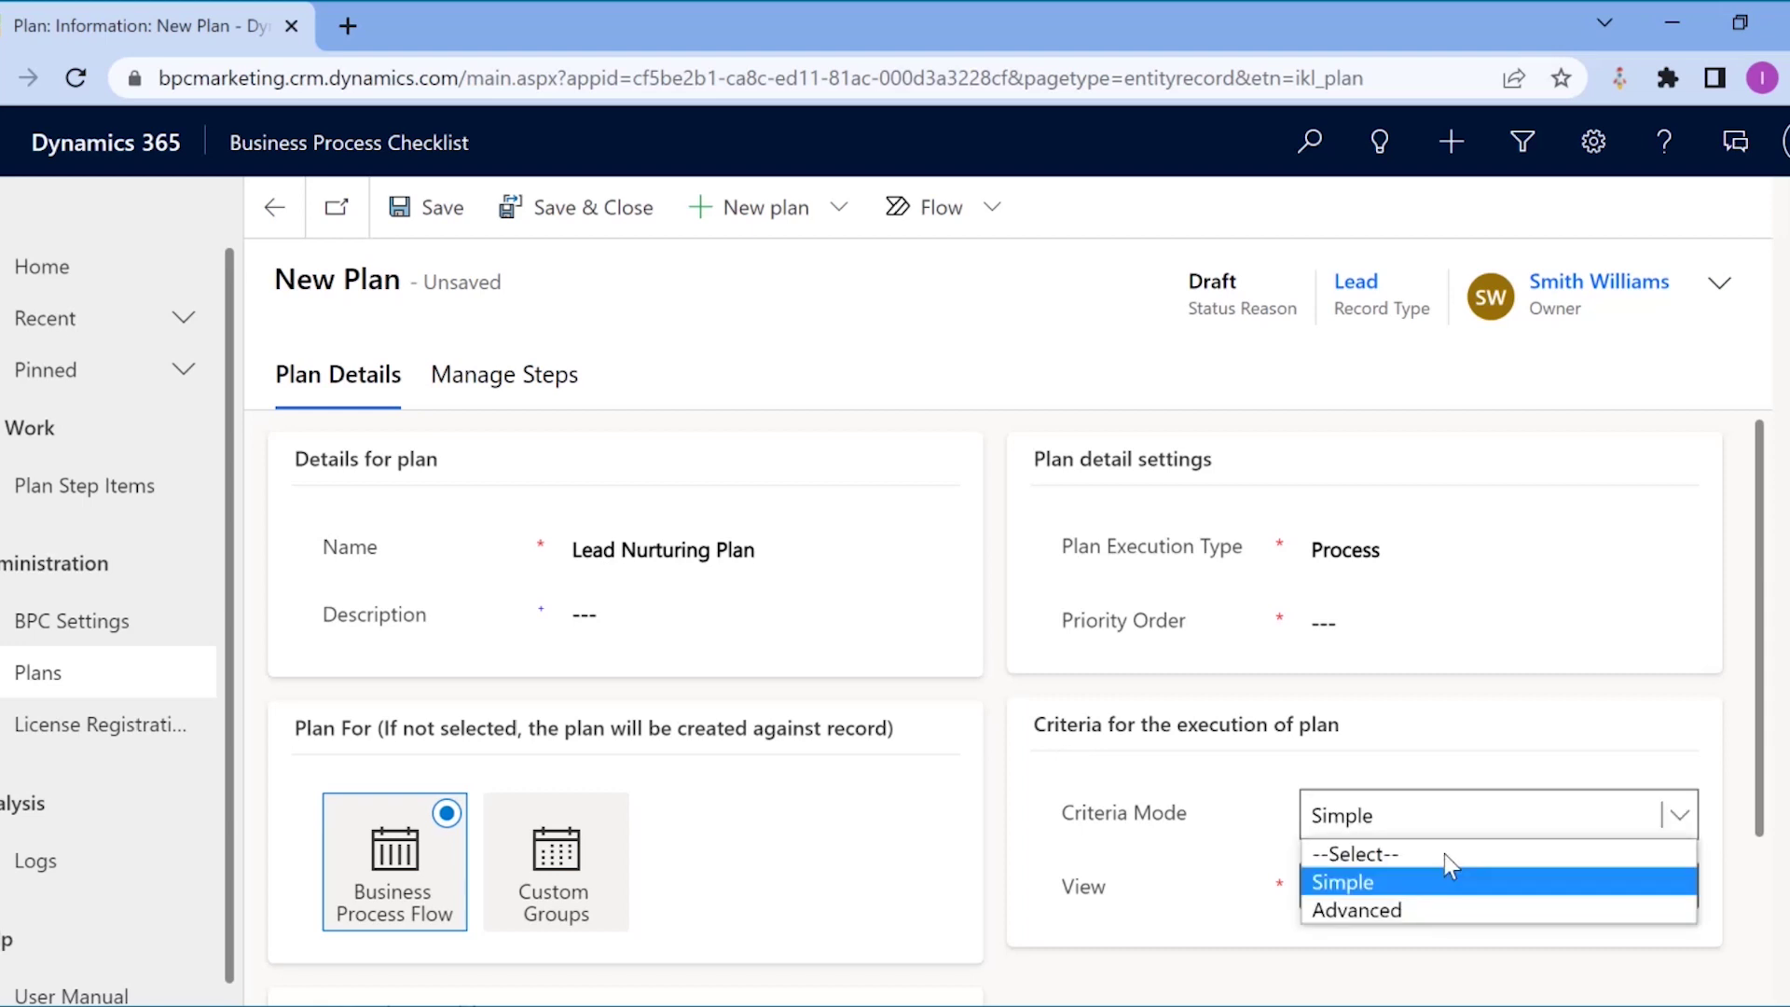
click(1445, 911)
click(1440, 904)
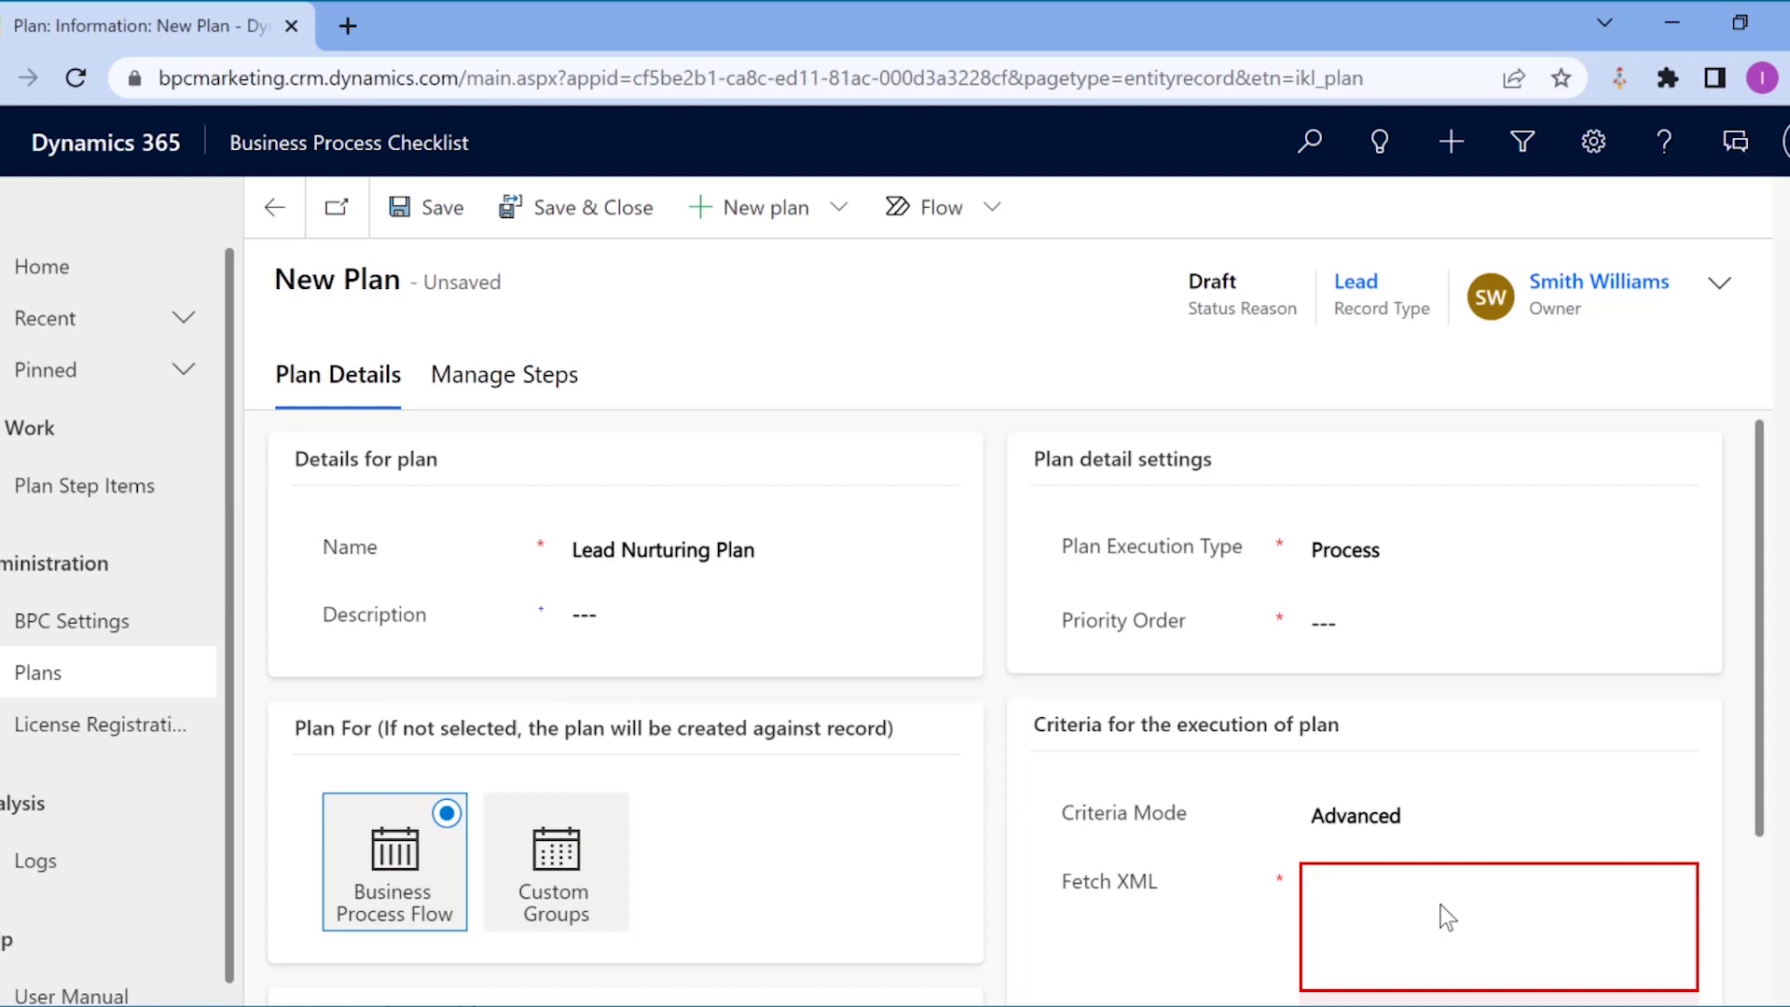
key(ctrl+v)
click(1240, 838)
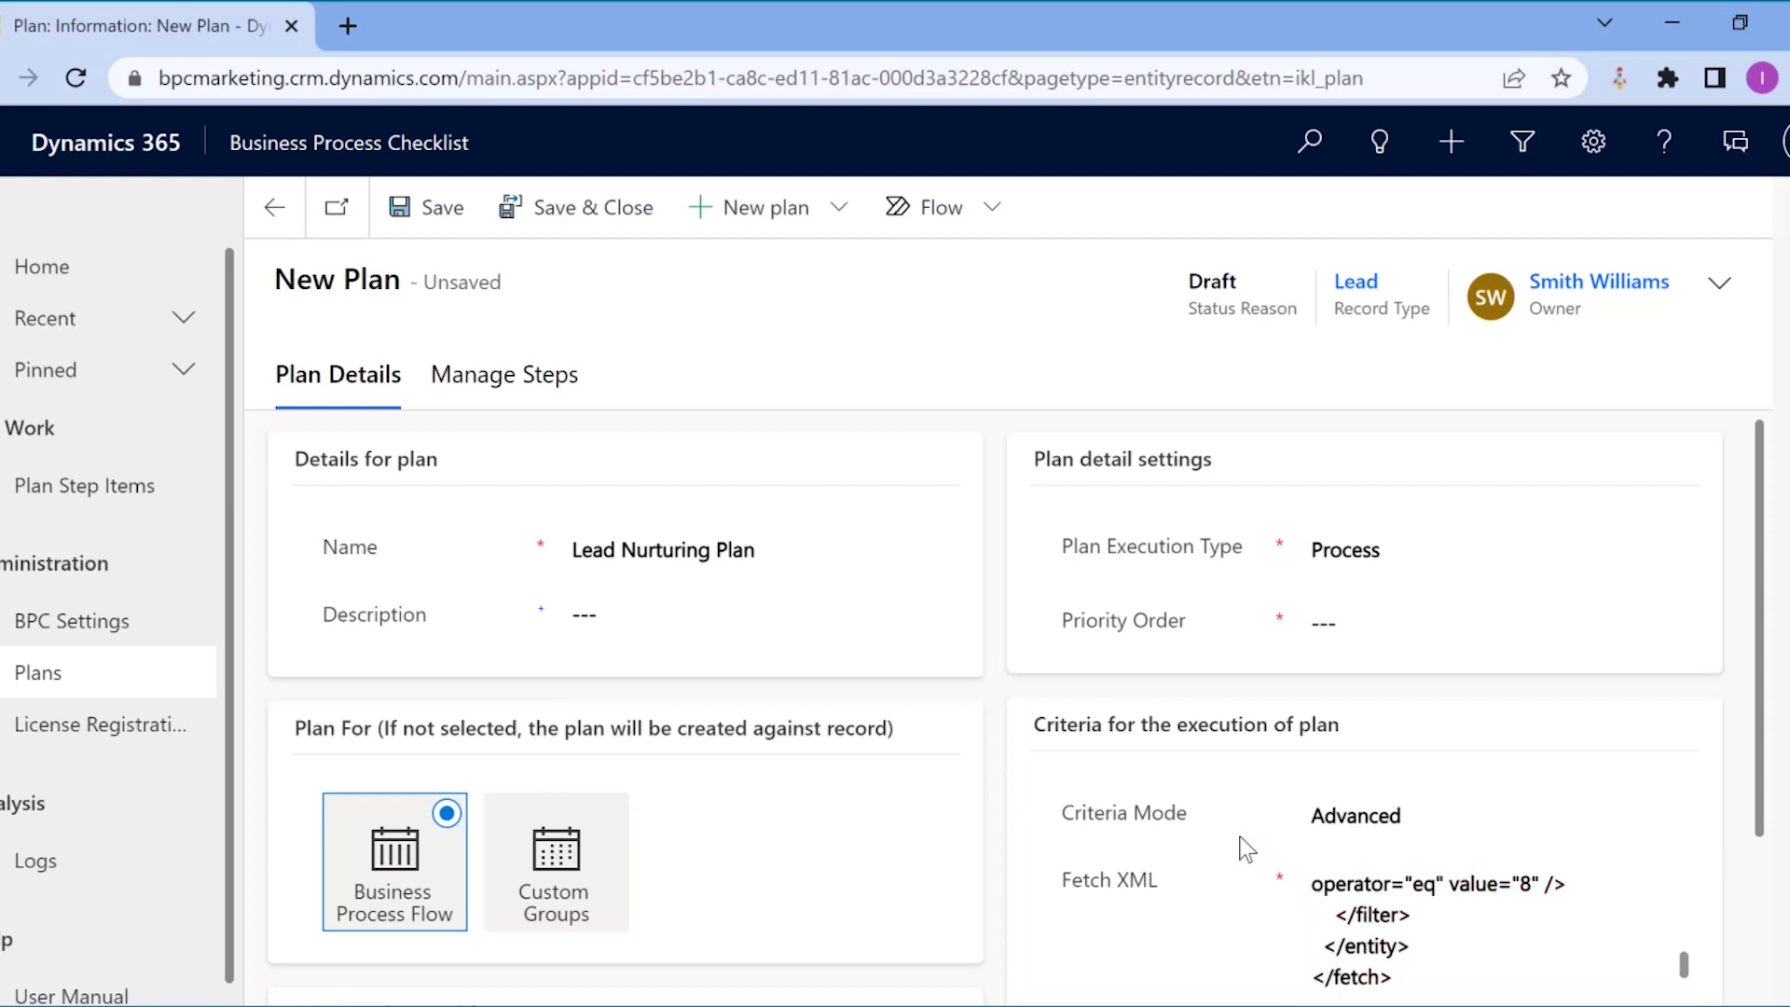
- Set the priority order to 1 and save the plan
click(1314, 622)
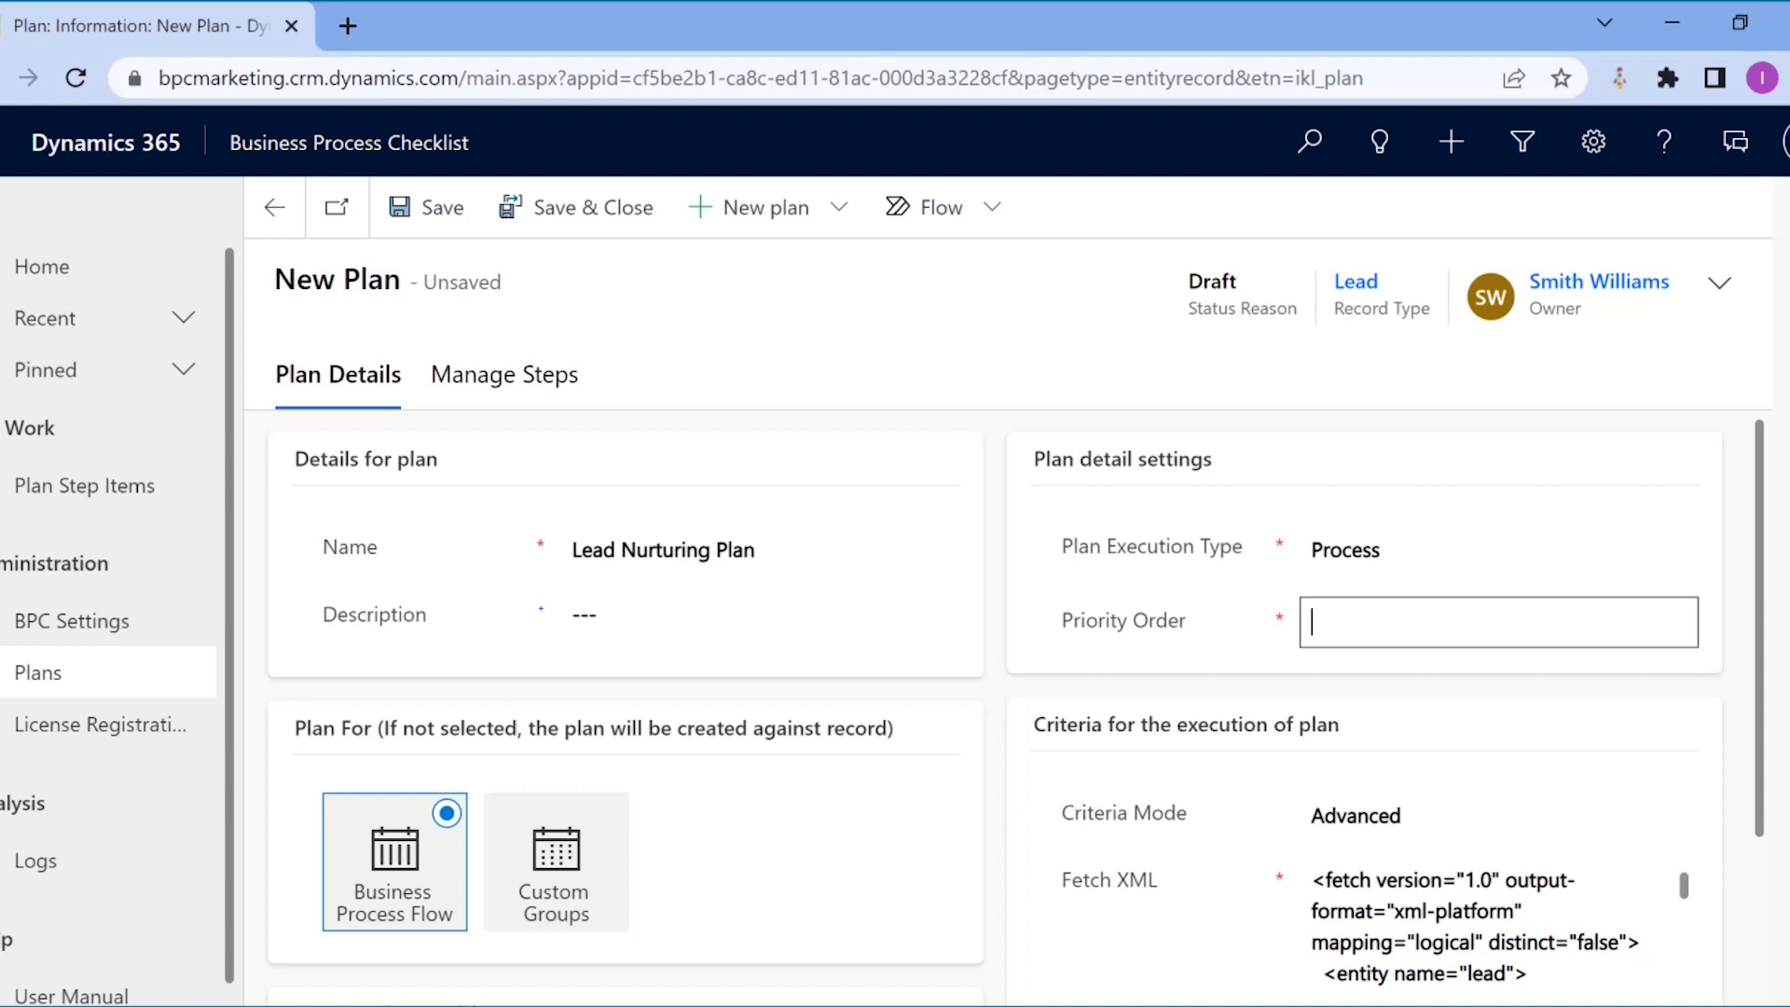
text(1)
click(995, 679)
click(437, 207)
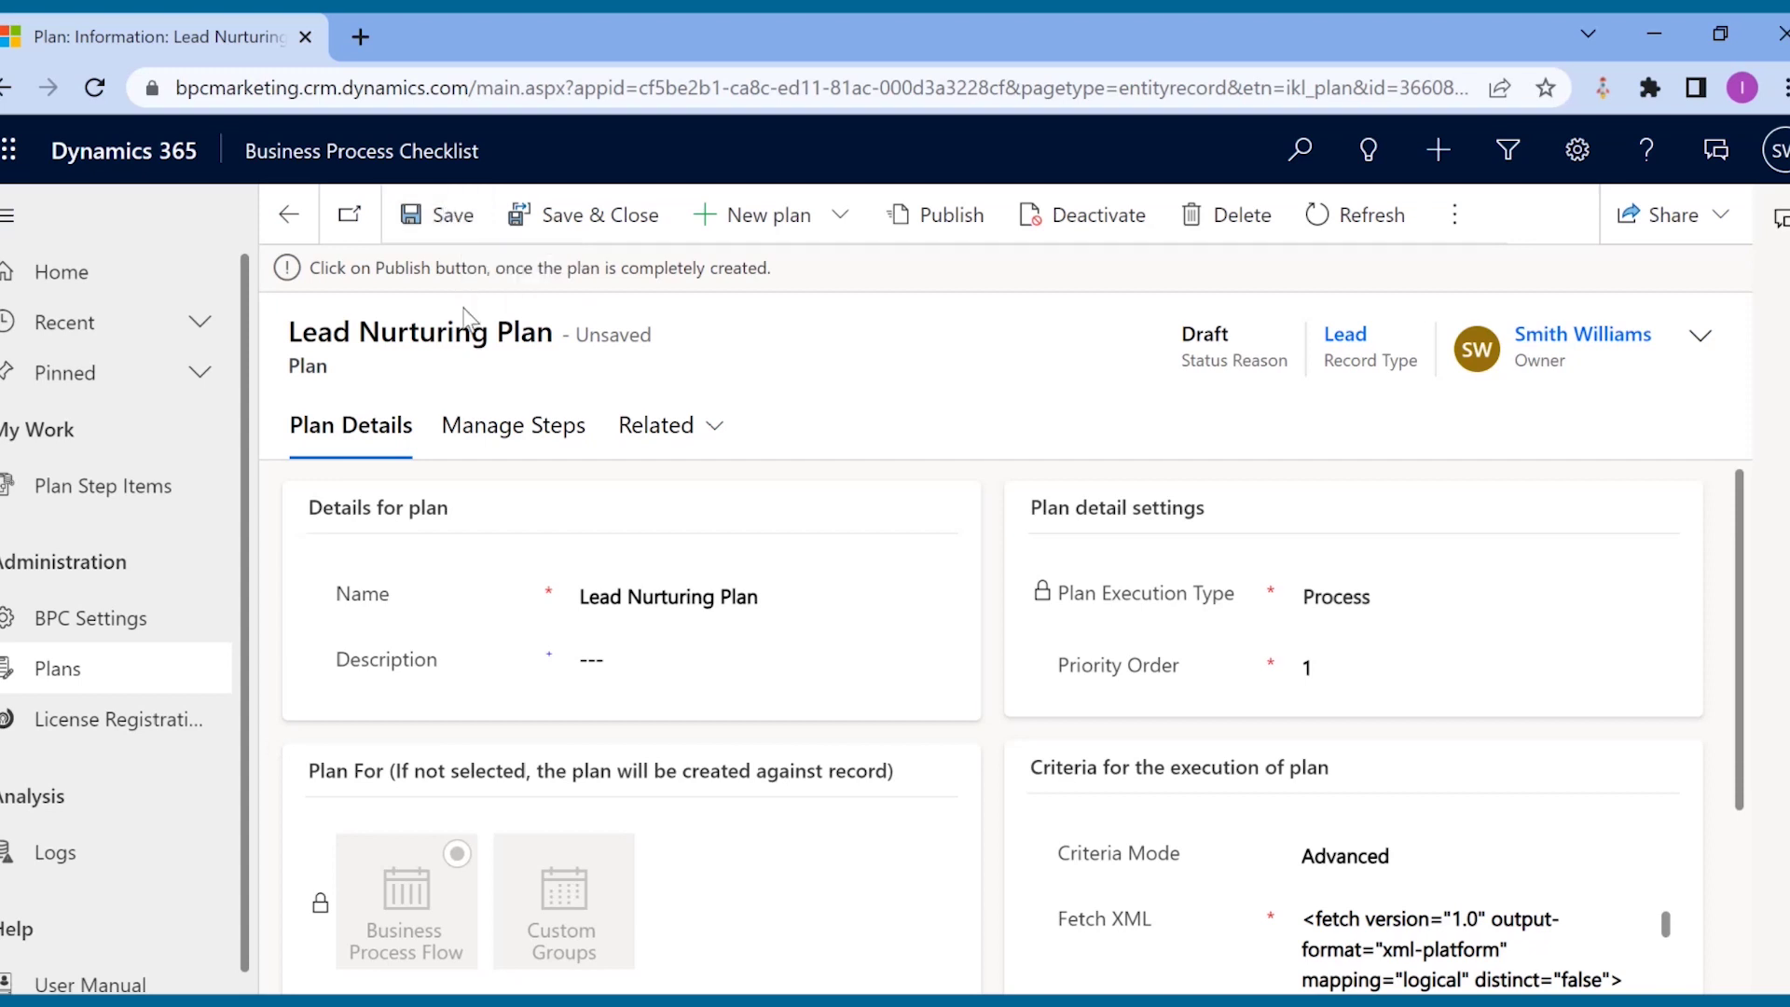
- Create the Qualify-stage plan step 'Profiling the lead' via Quick Create and save it
click(506, 440)
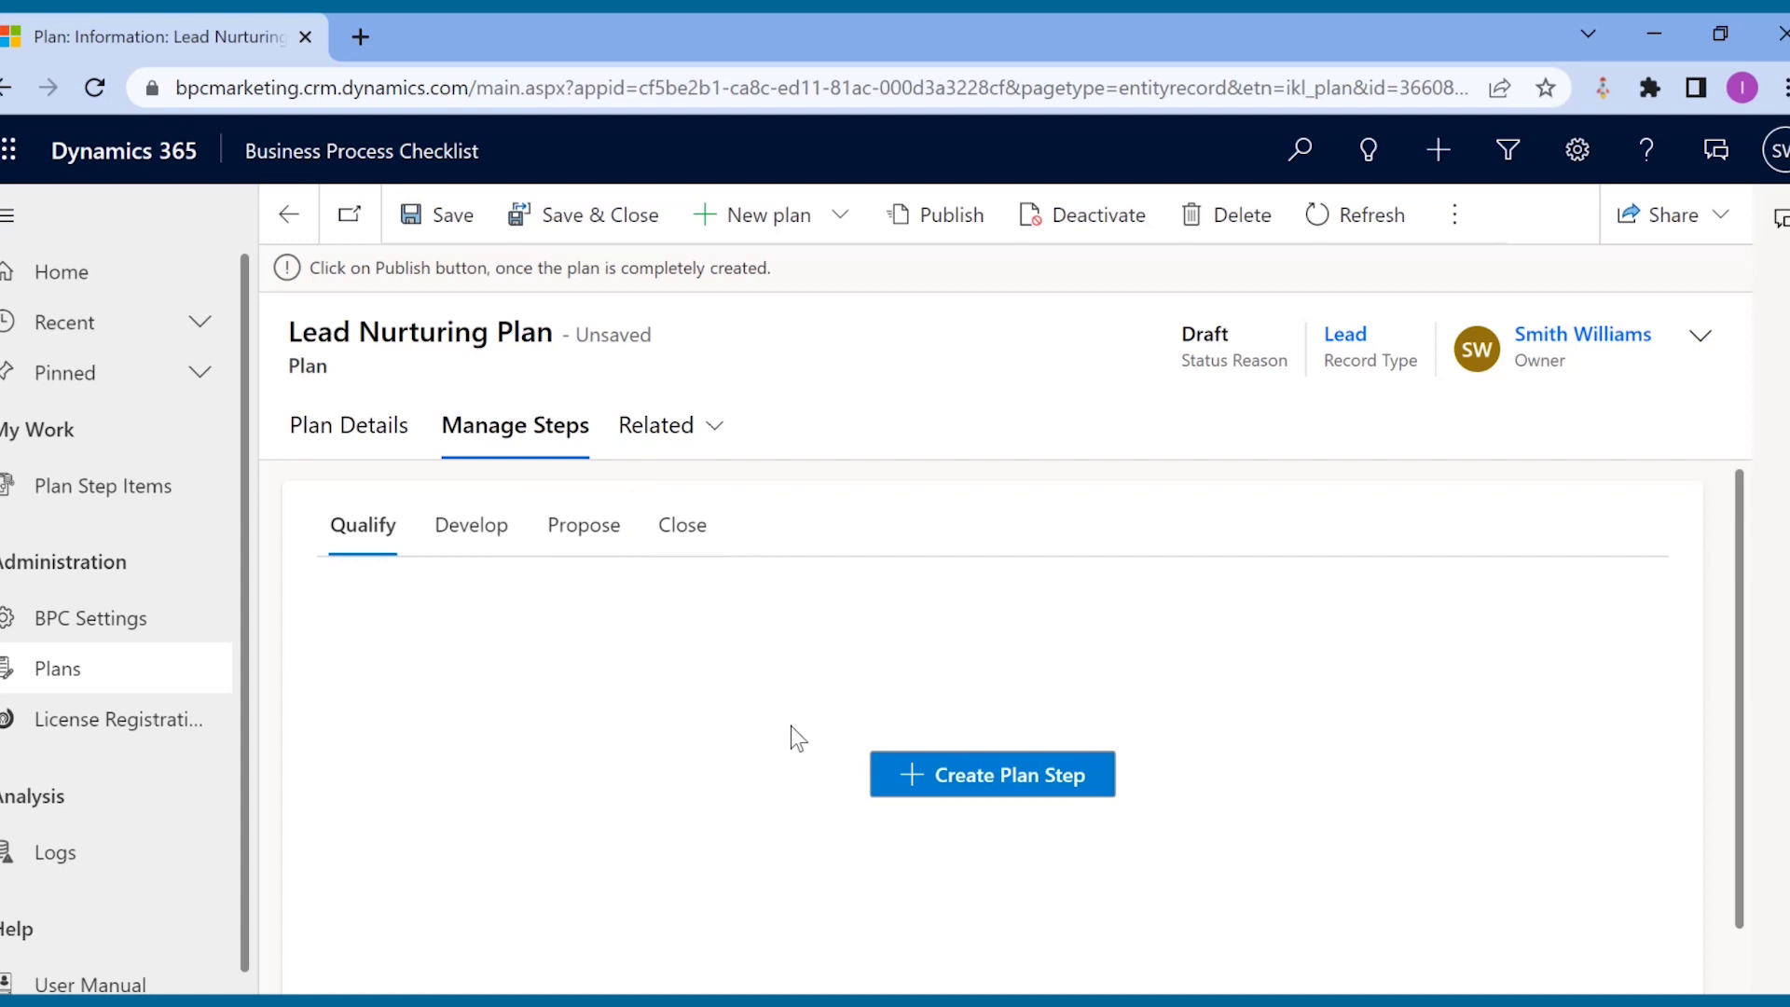
click(923, 792)
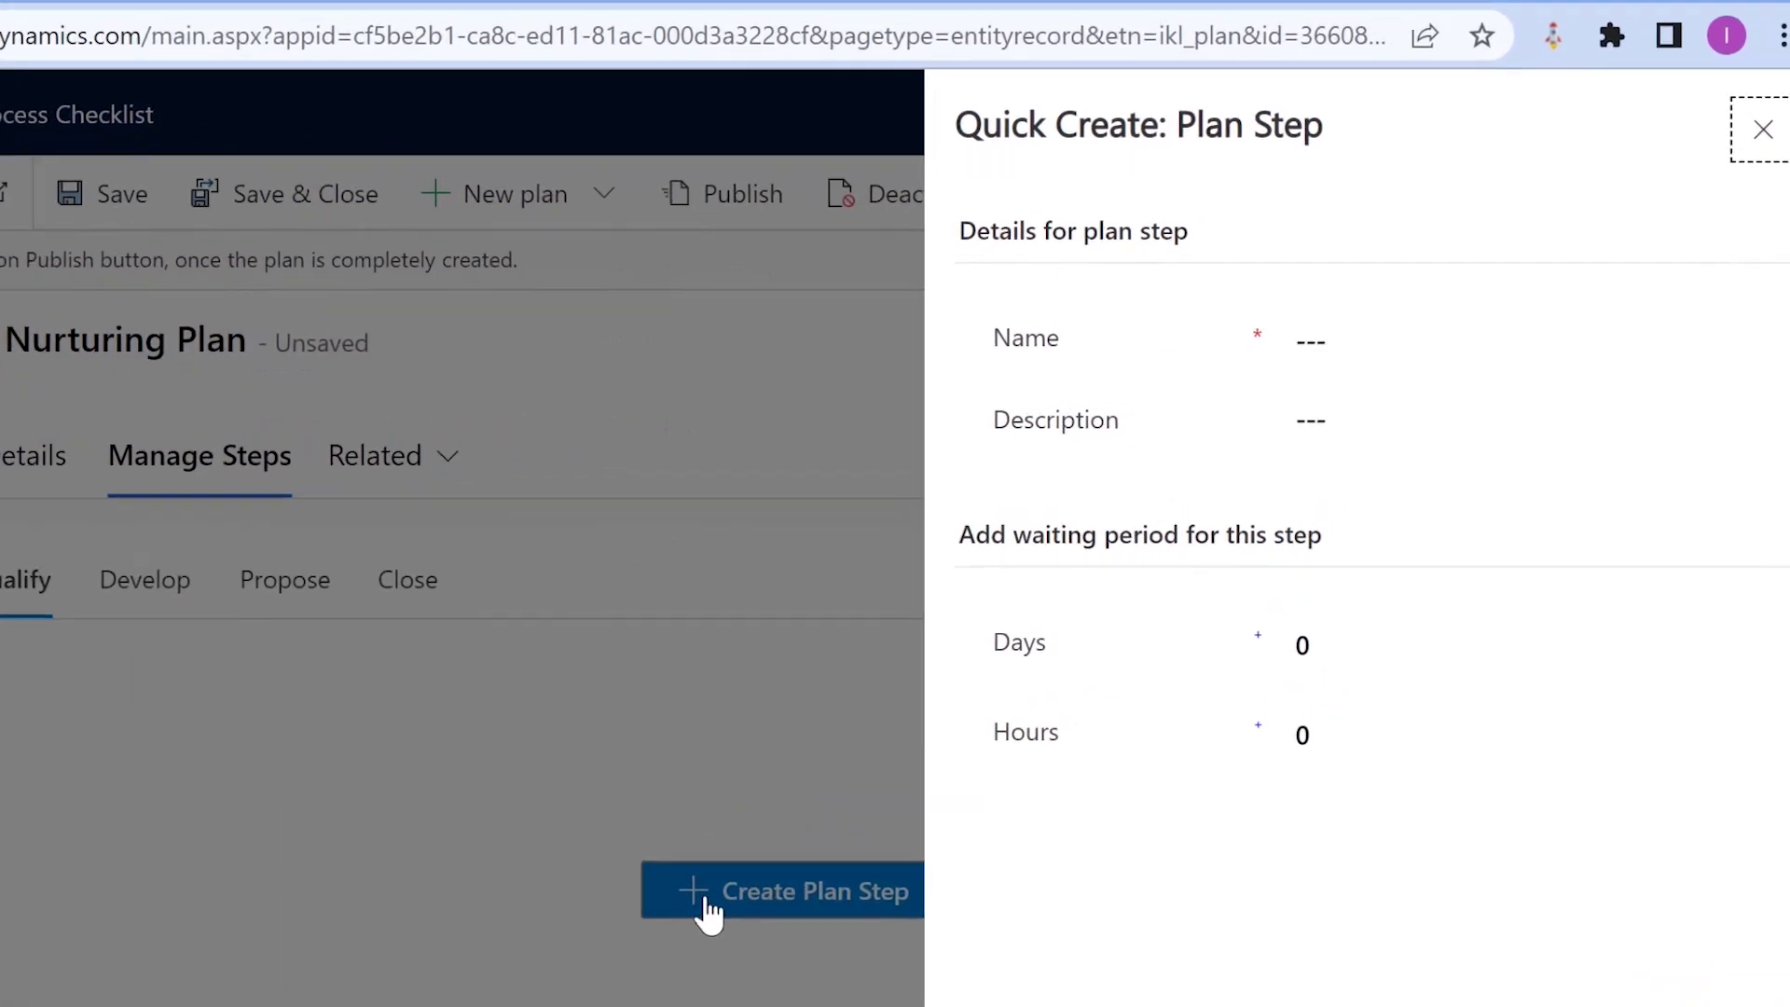
text(Profiling the lead)
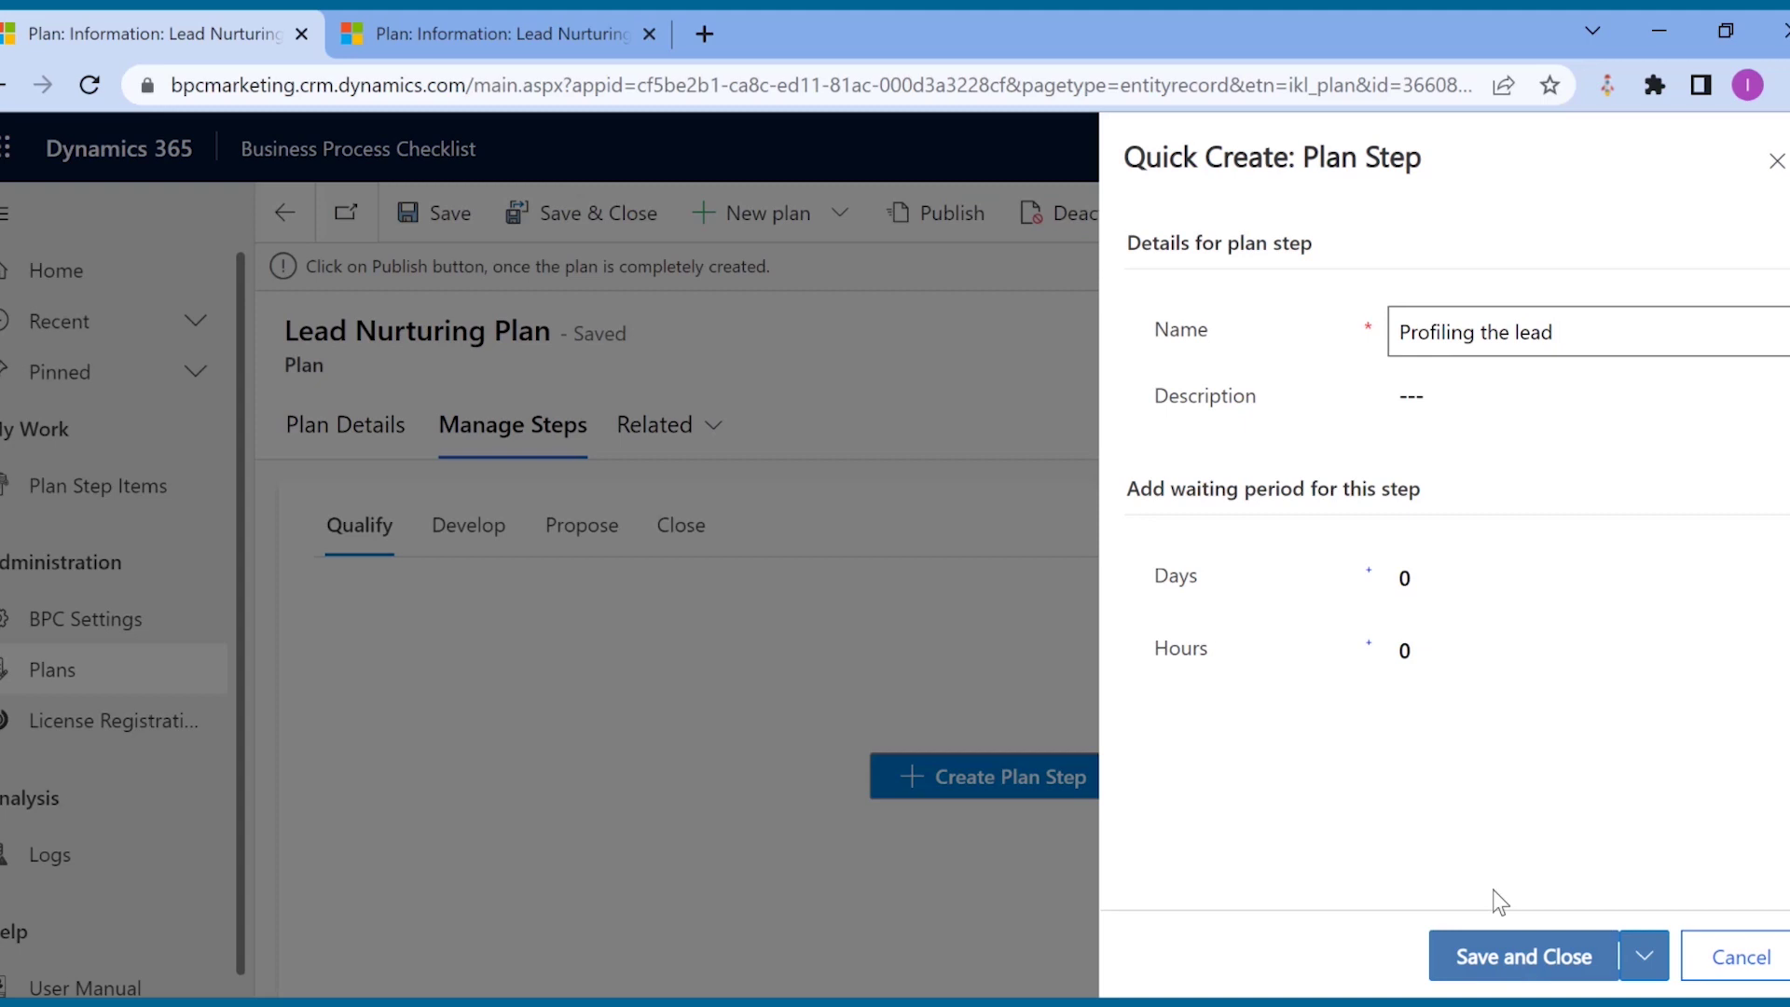
click(1508, 960)
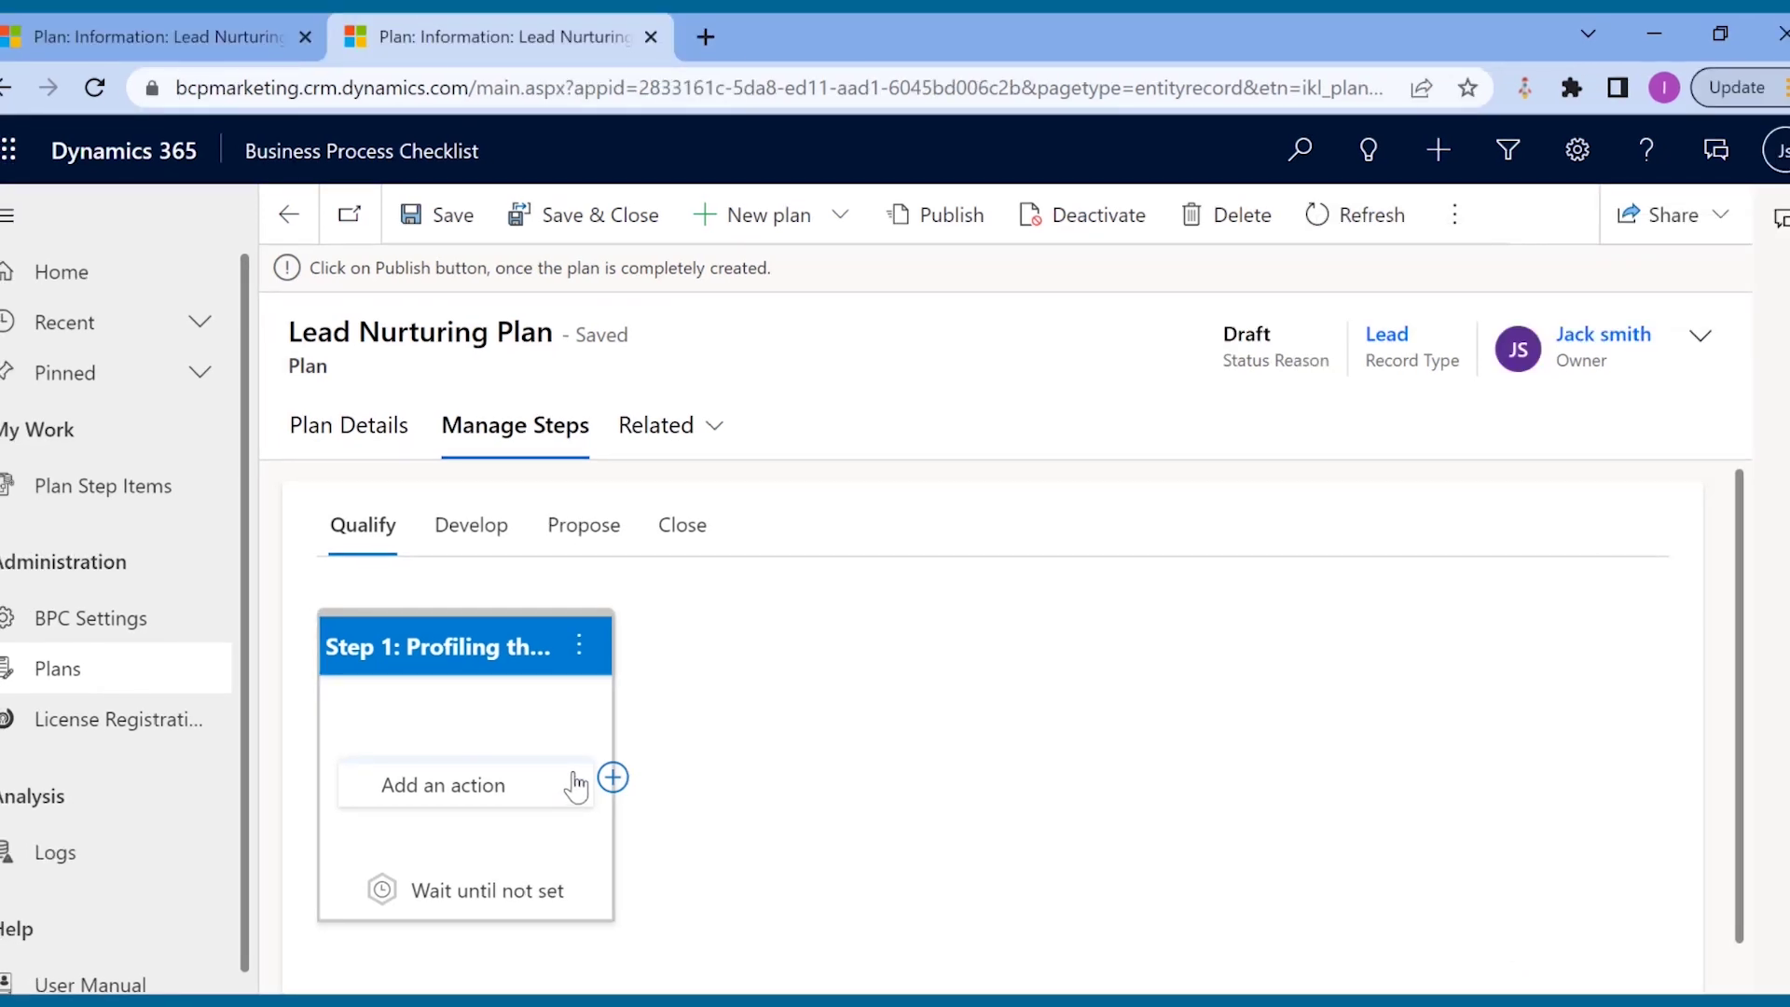
- Create an Email action titled 'Introduction Email' with its introduction-email description
click(576, 788)
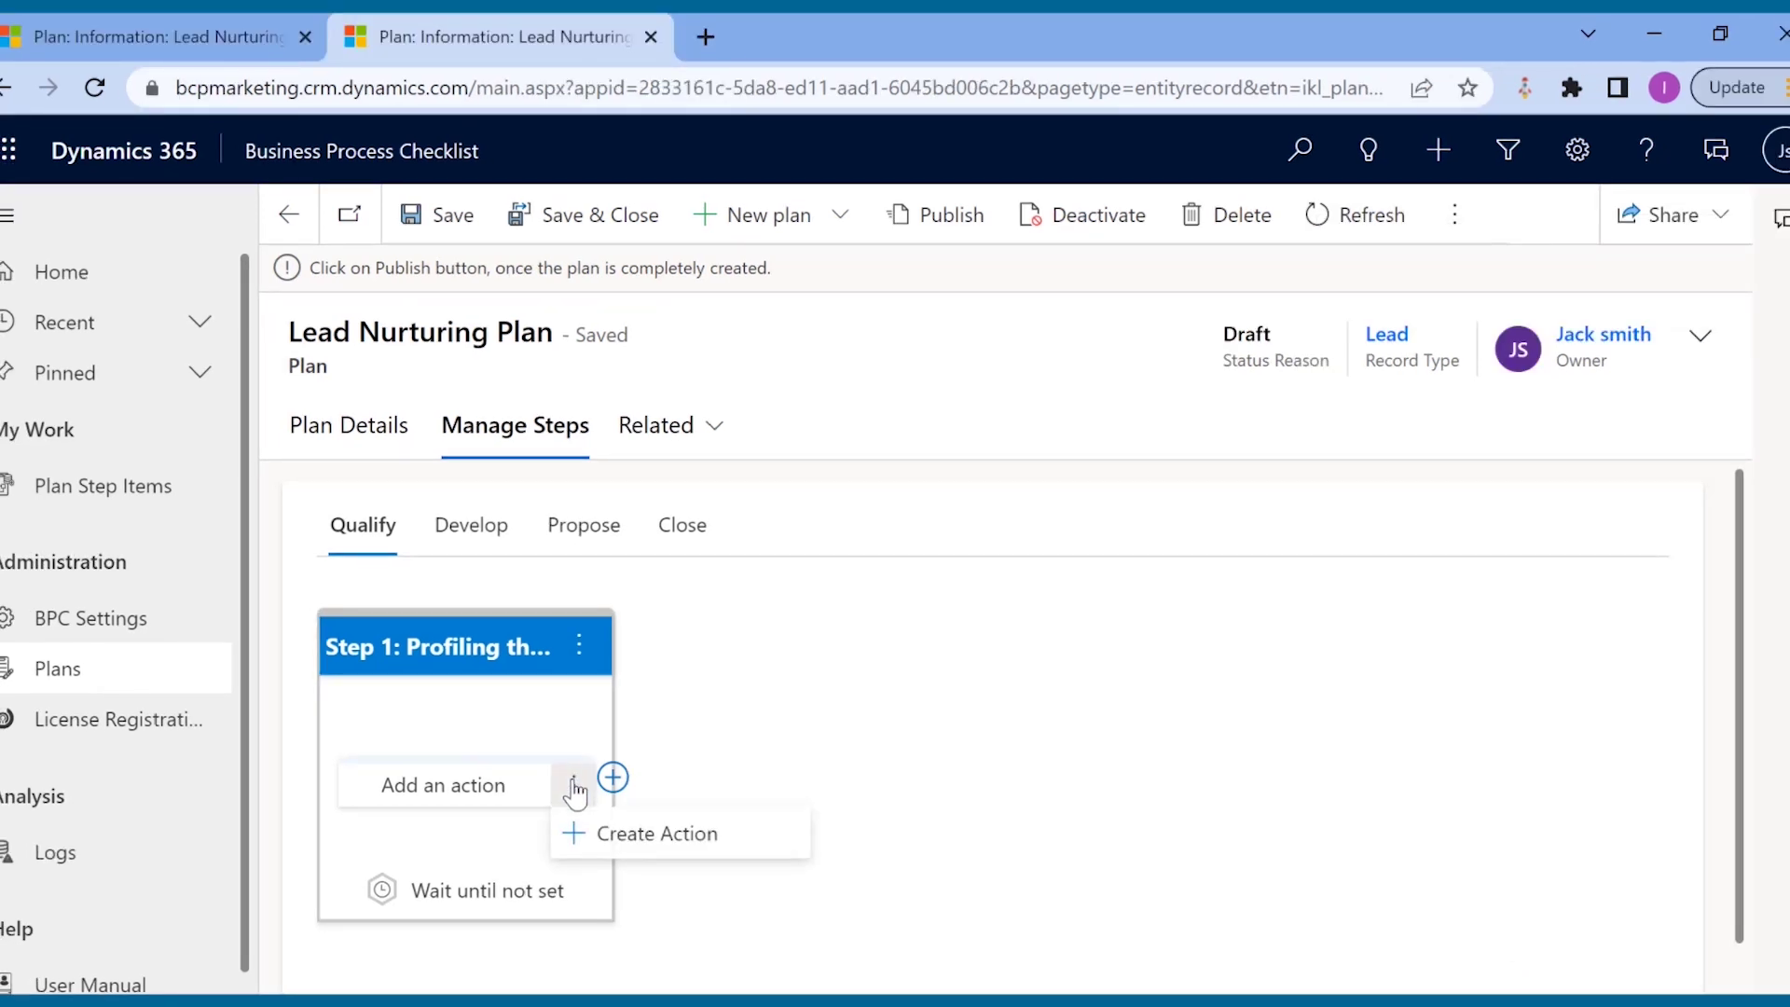
click(619, 833)
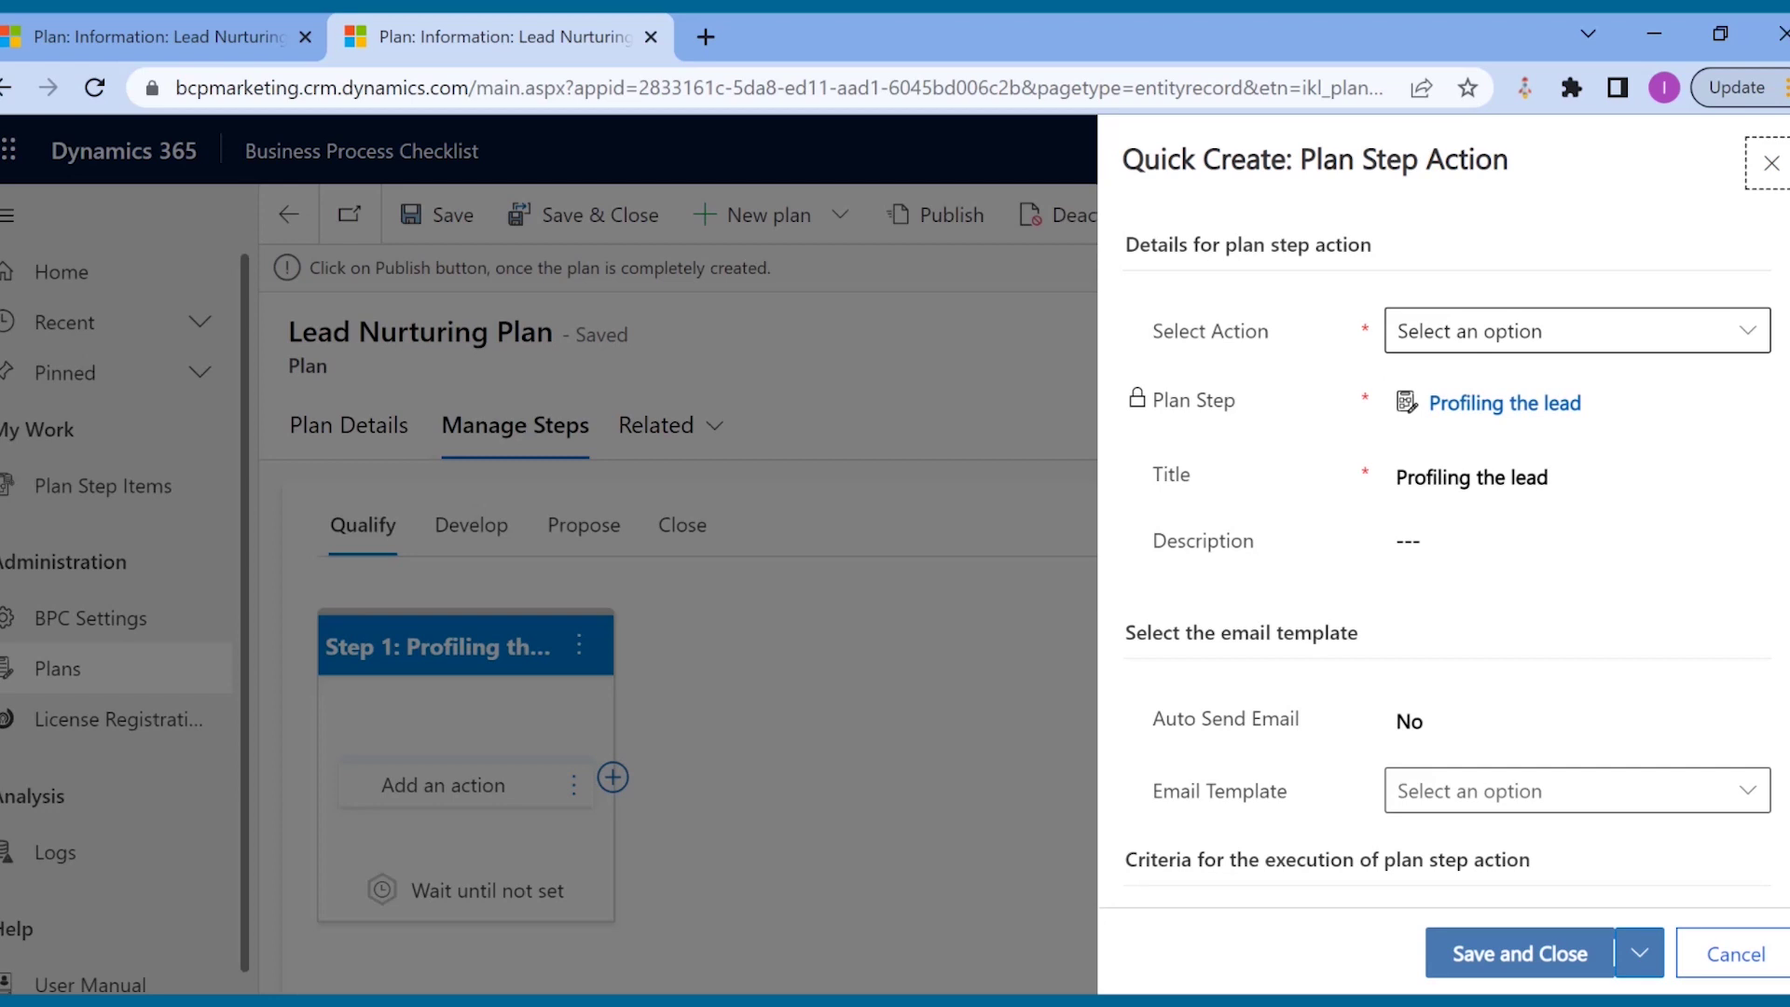
click(1506, 331)
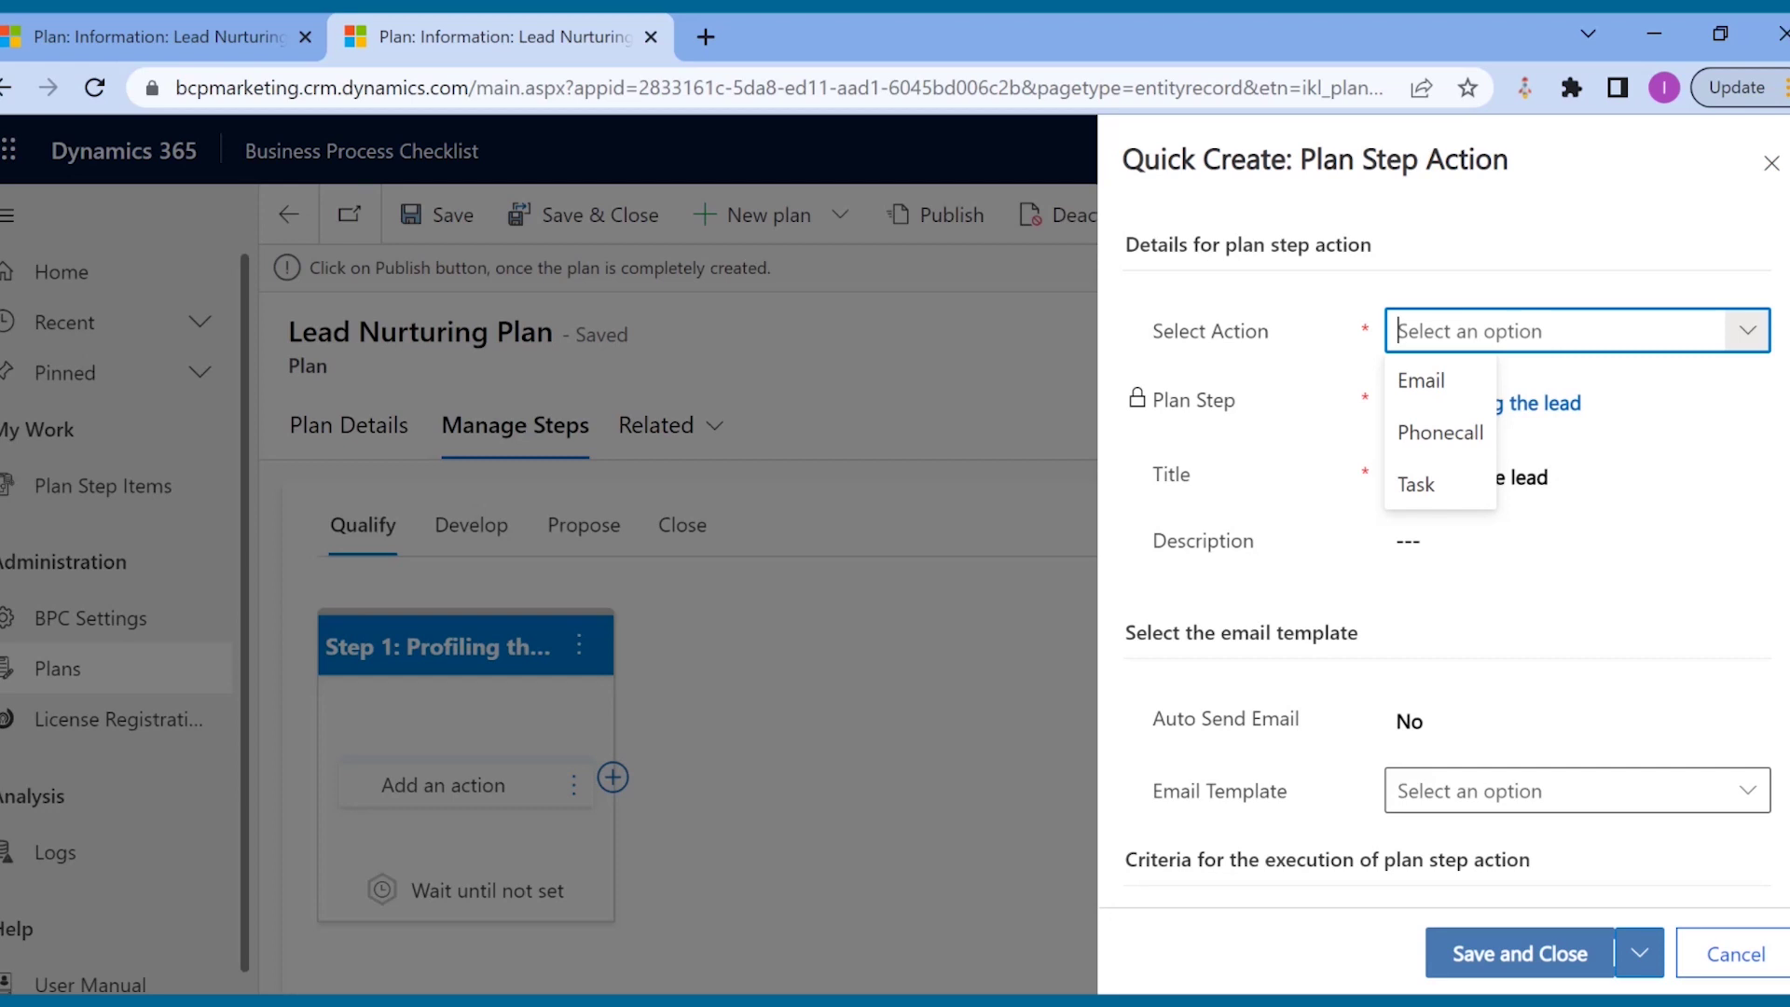
click(1424, 383)
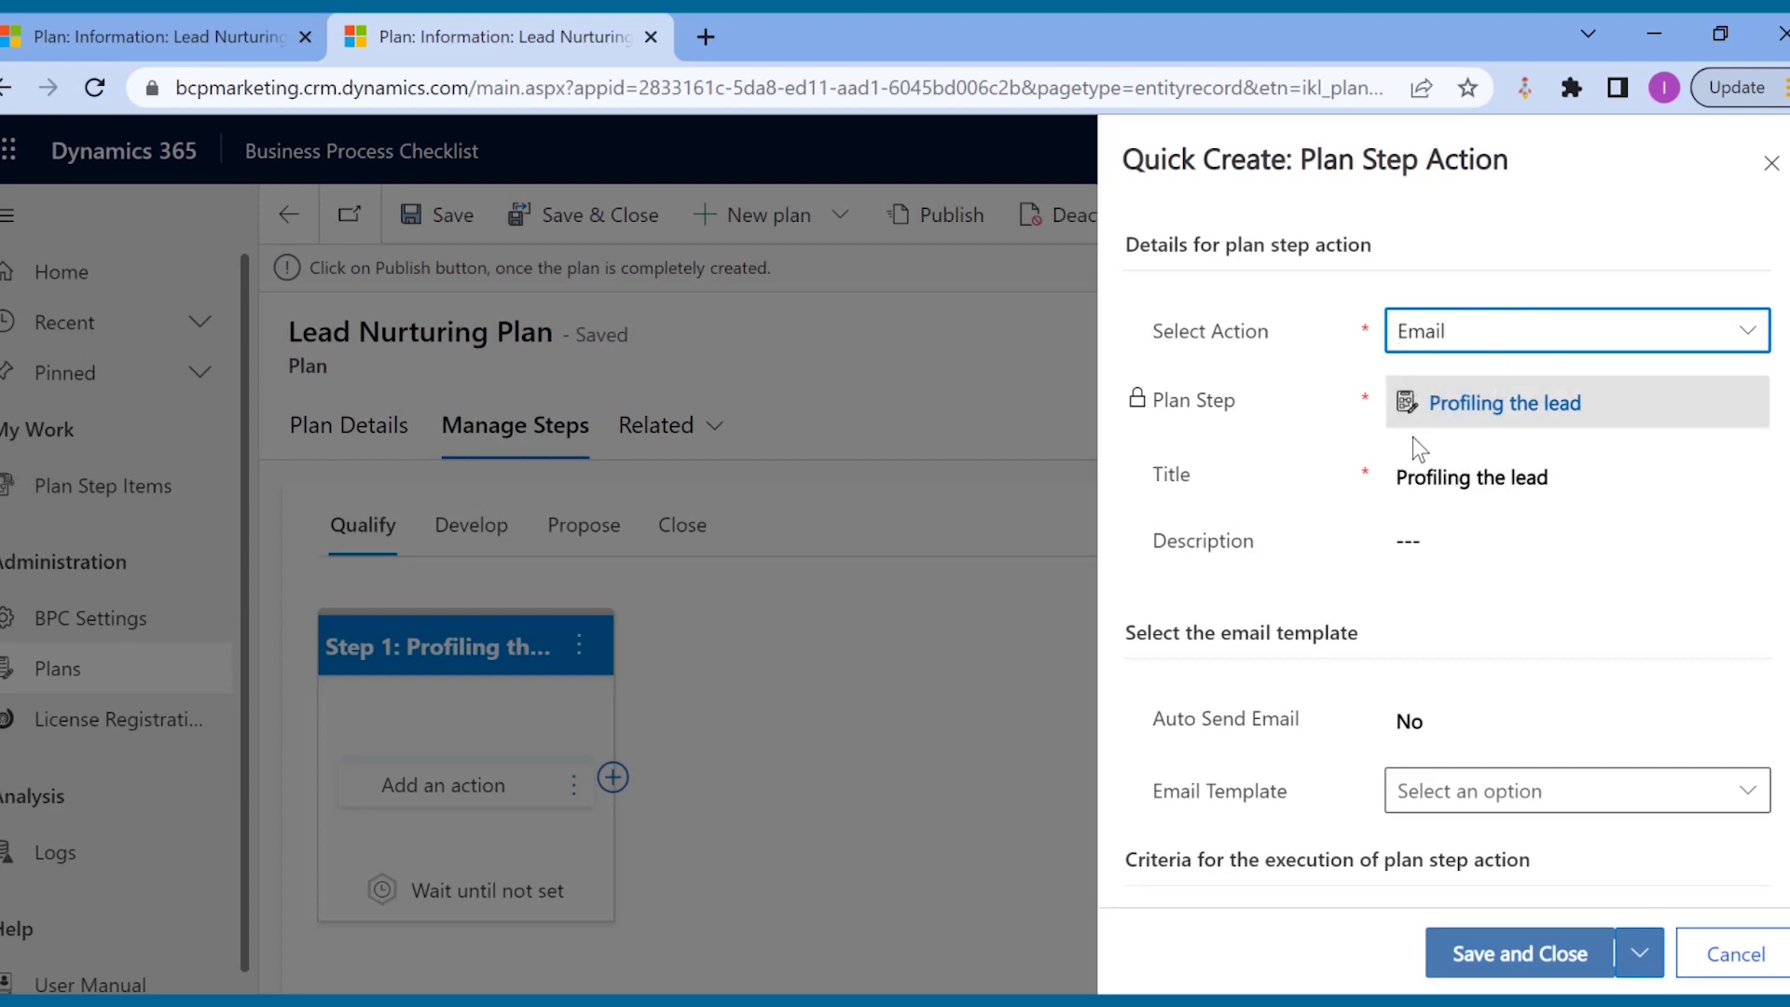
key(ctrl+a)
text(Introduction Email)
key(Tab)
text(If the lead has email contact, then send an introduction email.)
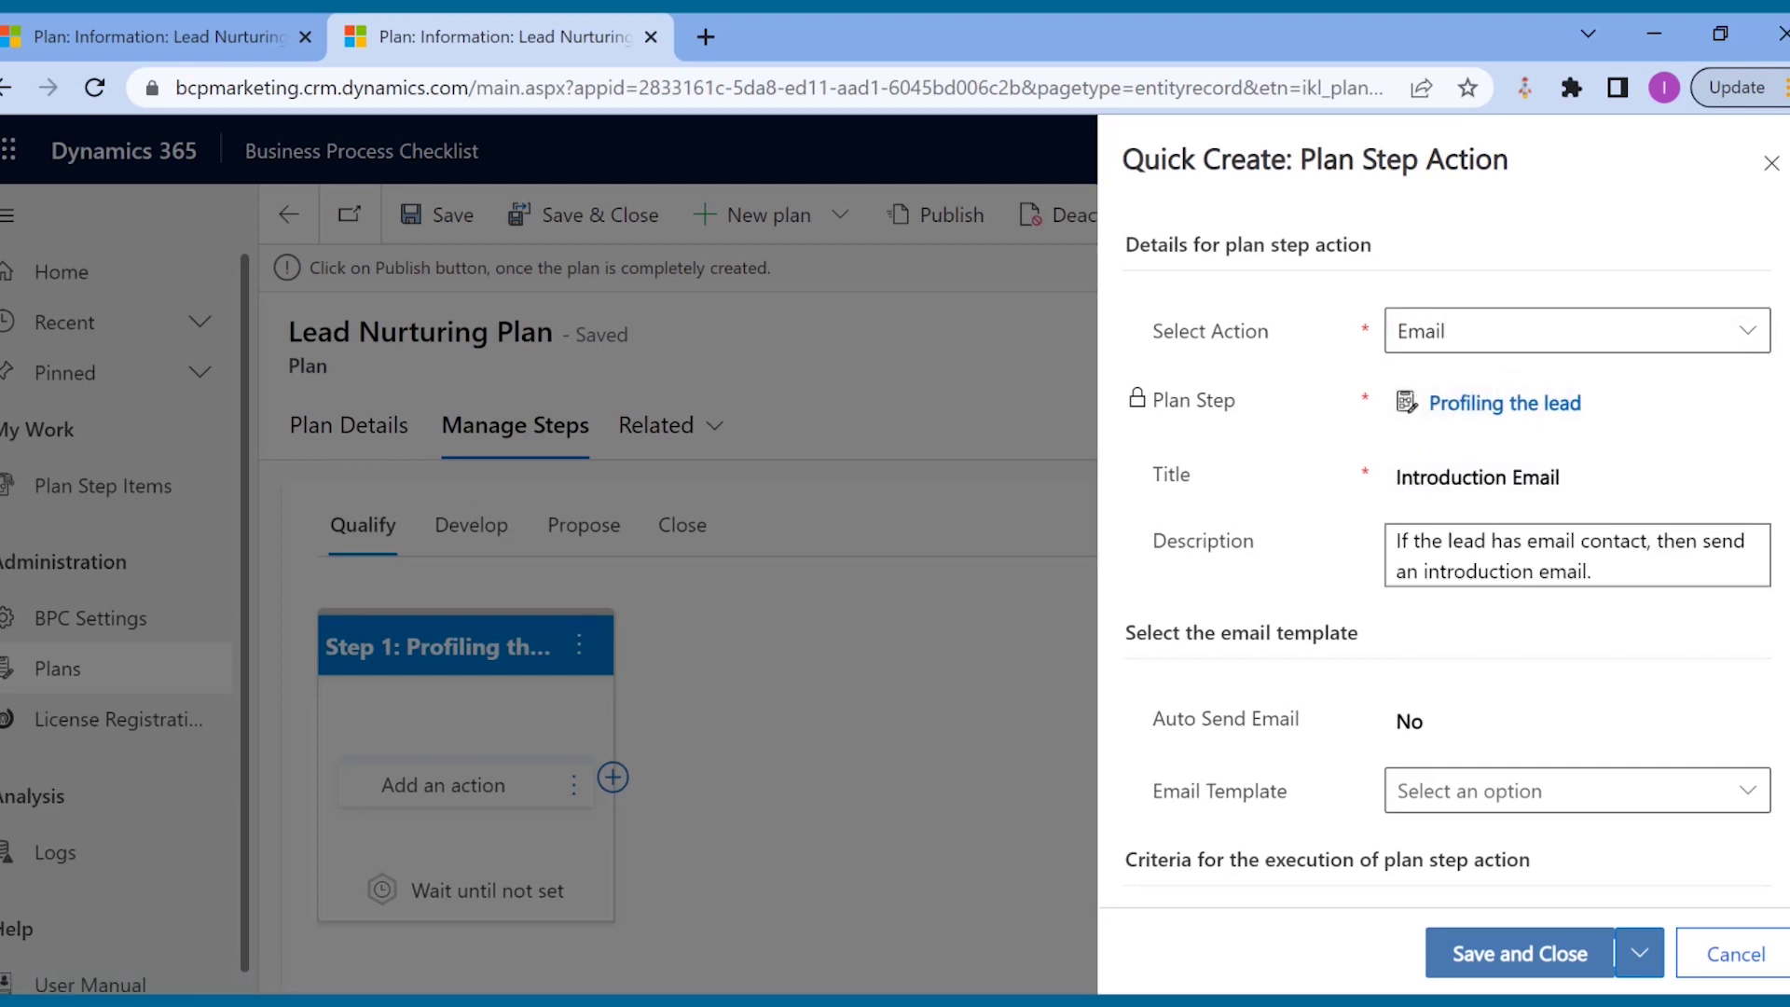
- Turn on auto send and choose the Lead Reply-Web Site Visit template
scroll(1464, 648, down, 3)
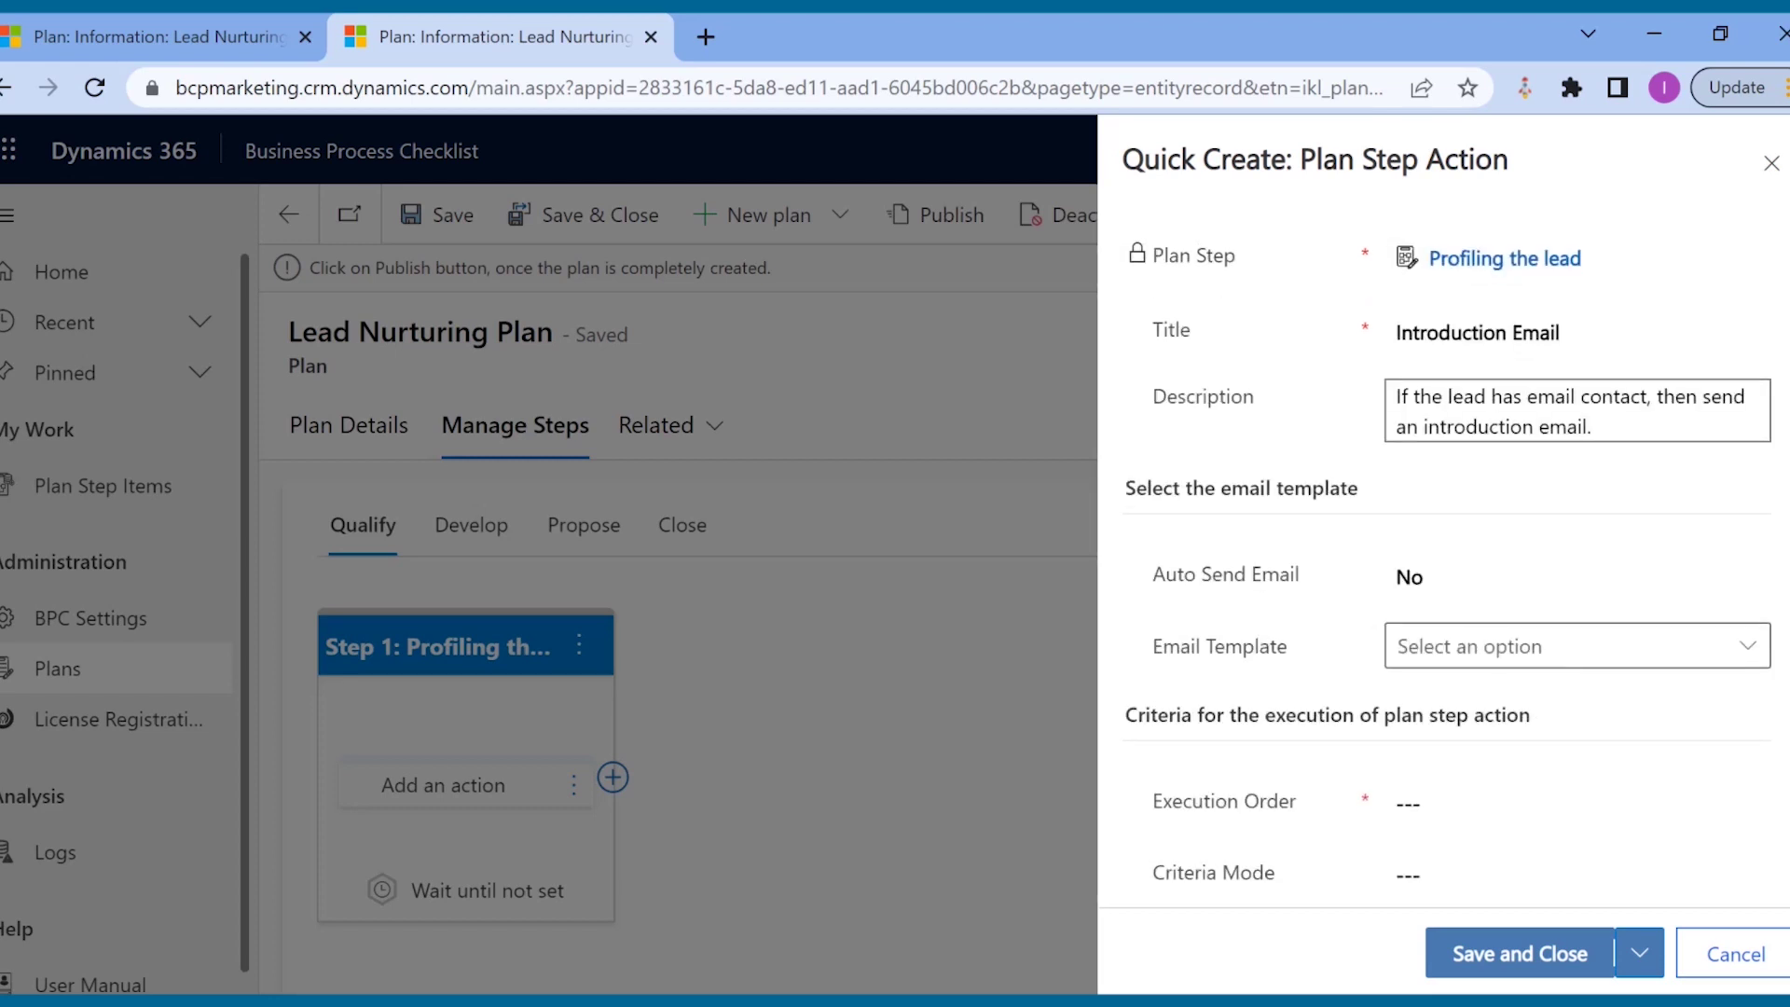
click(1509, 582)
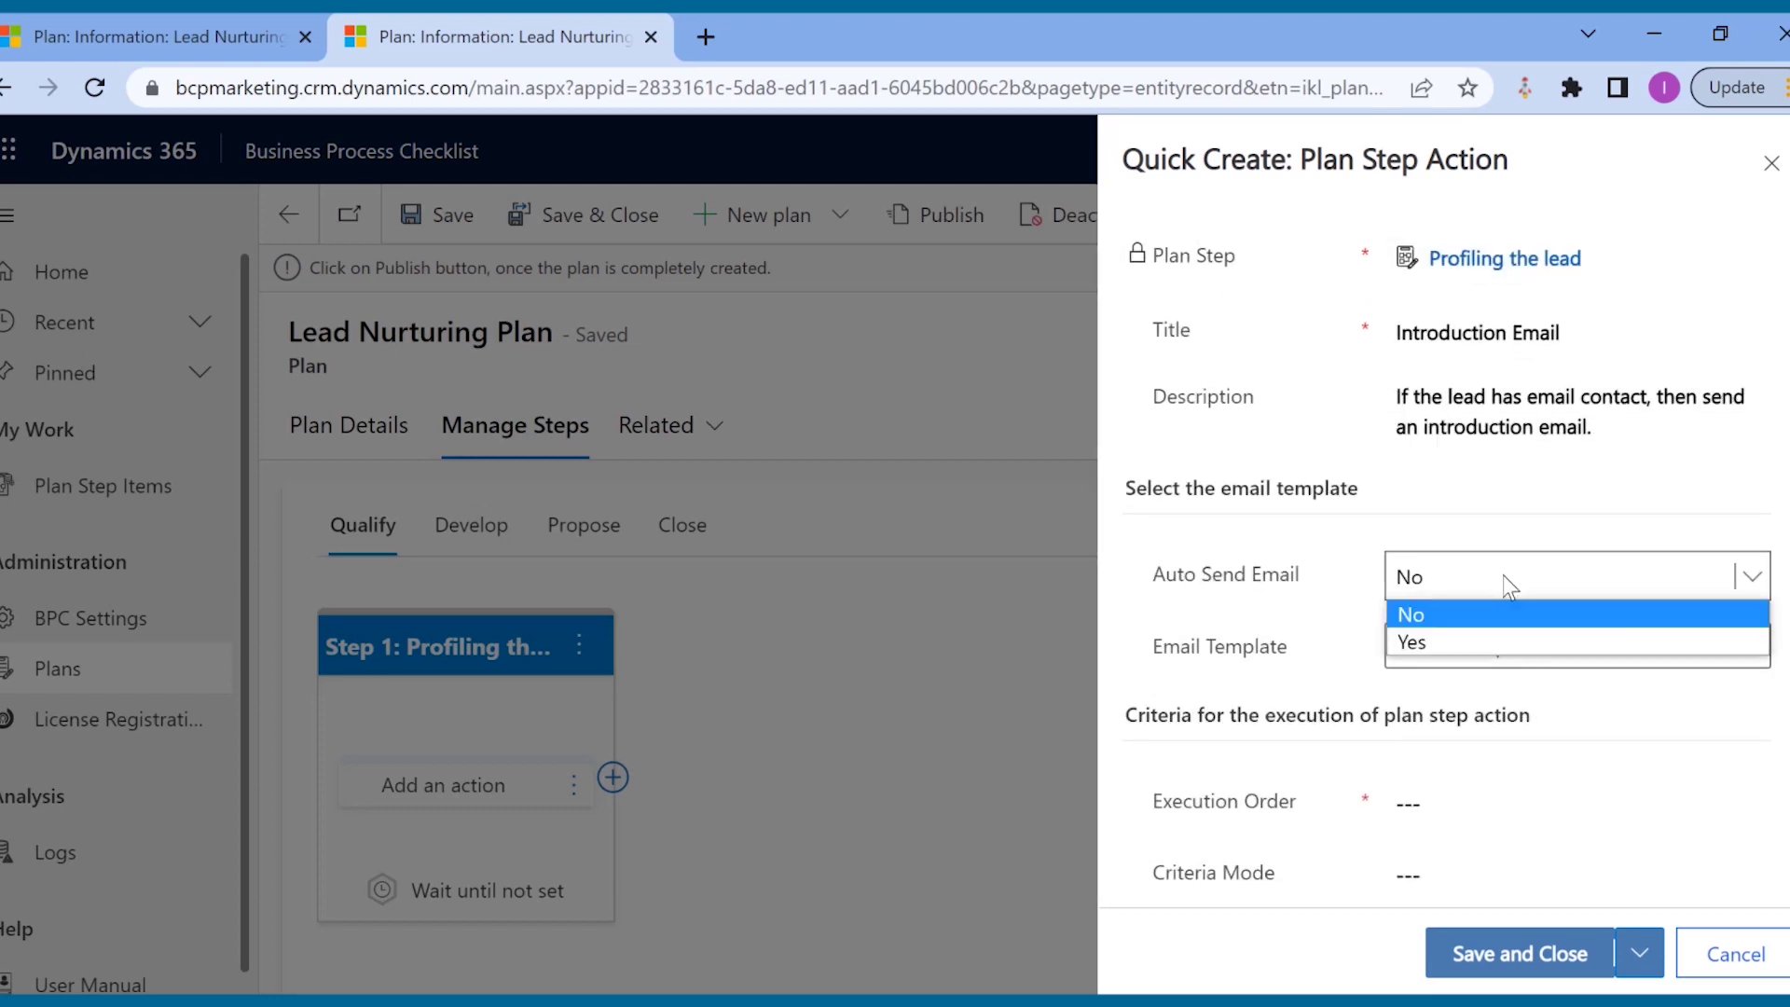
click(1517, 640)
click(1518, 646)
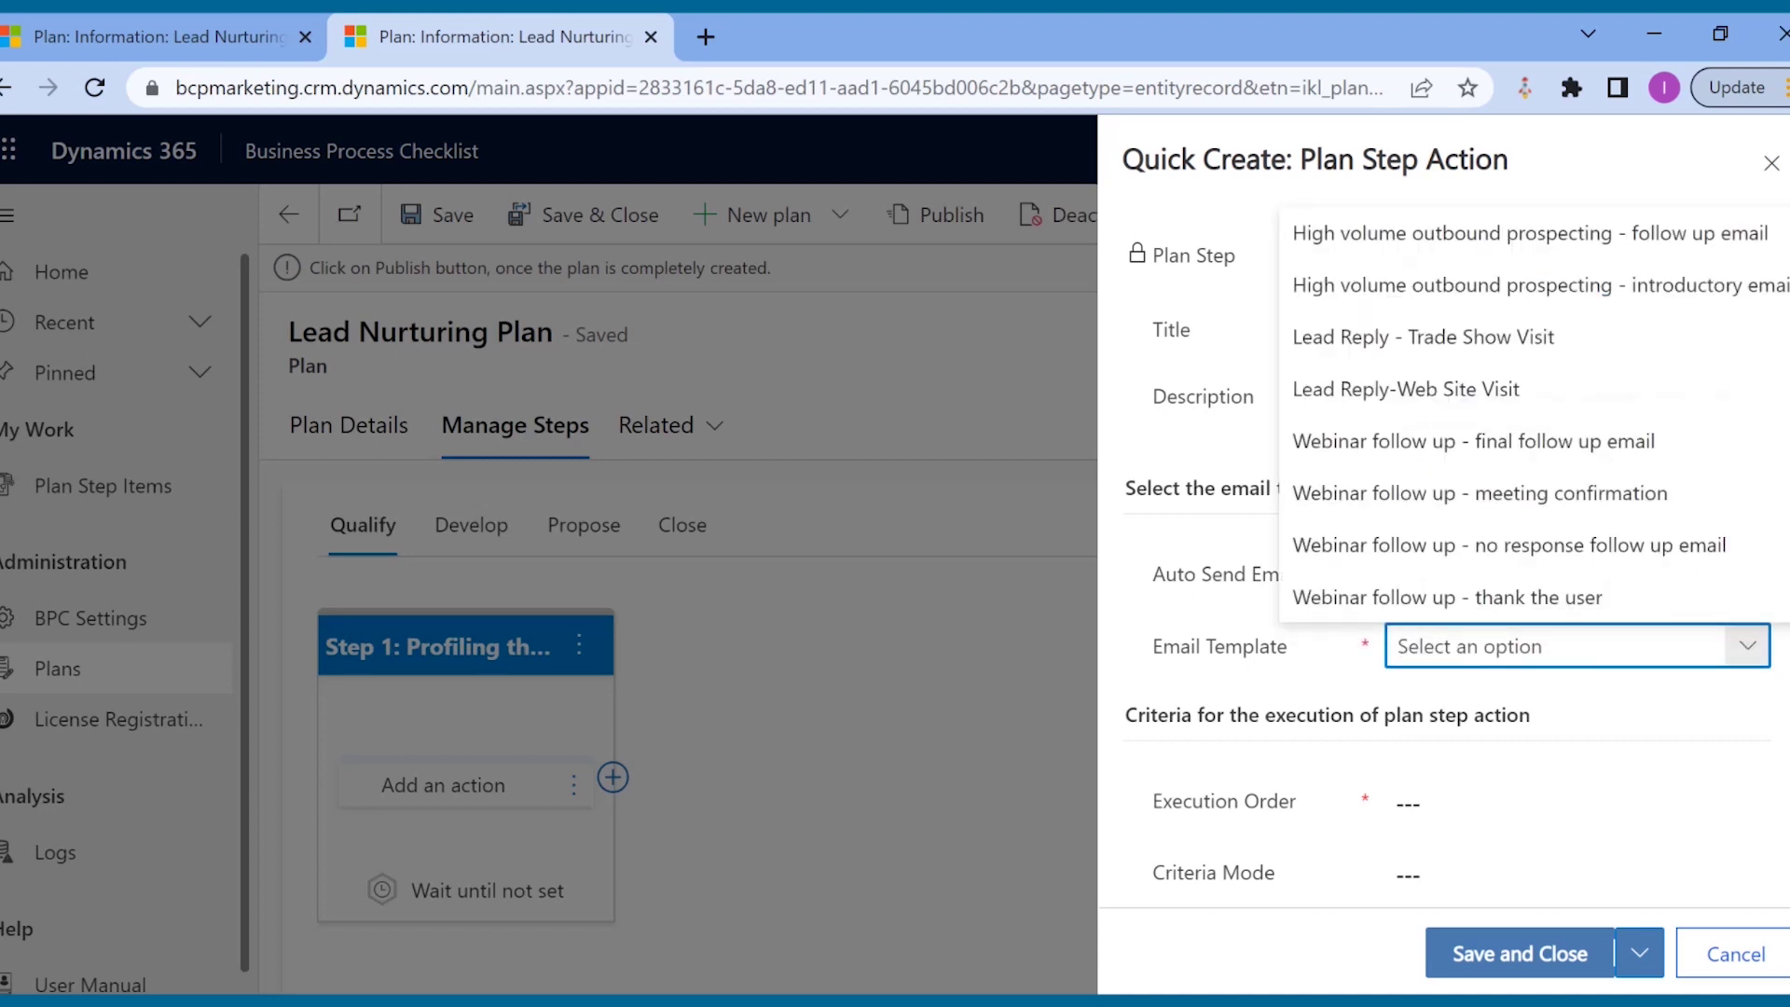
click(1451, 399)
- Set execution order 1 and Simple criteria on My Open Leads, then save the action
scroll(1358, 602, down, 1)
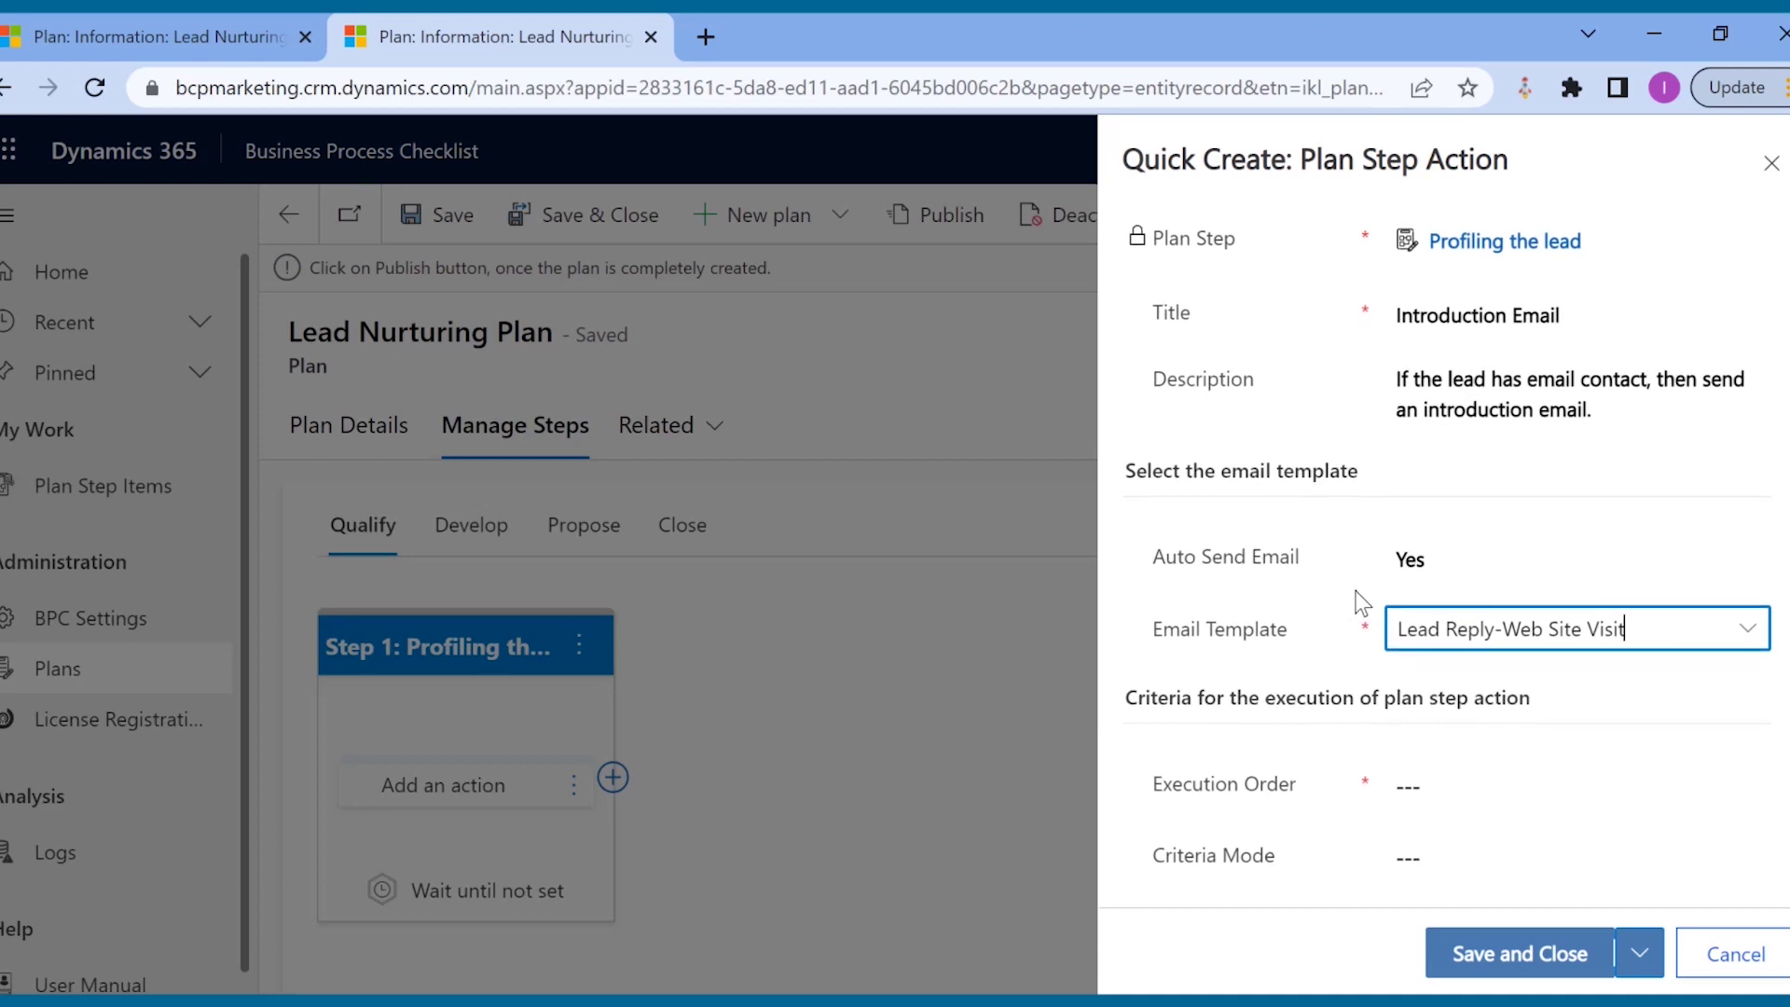
click(1441, 785)
text(1)
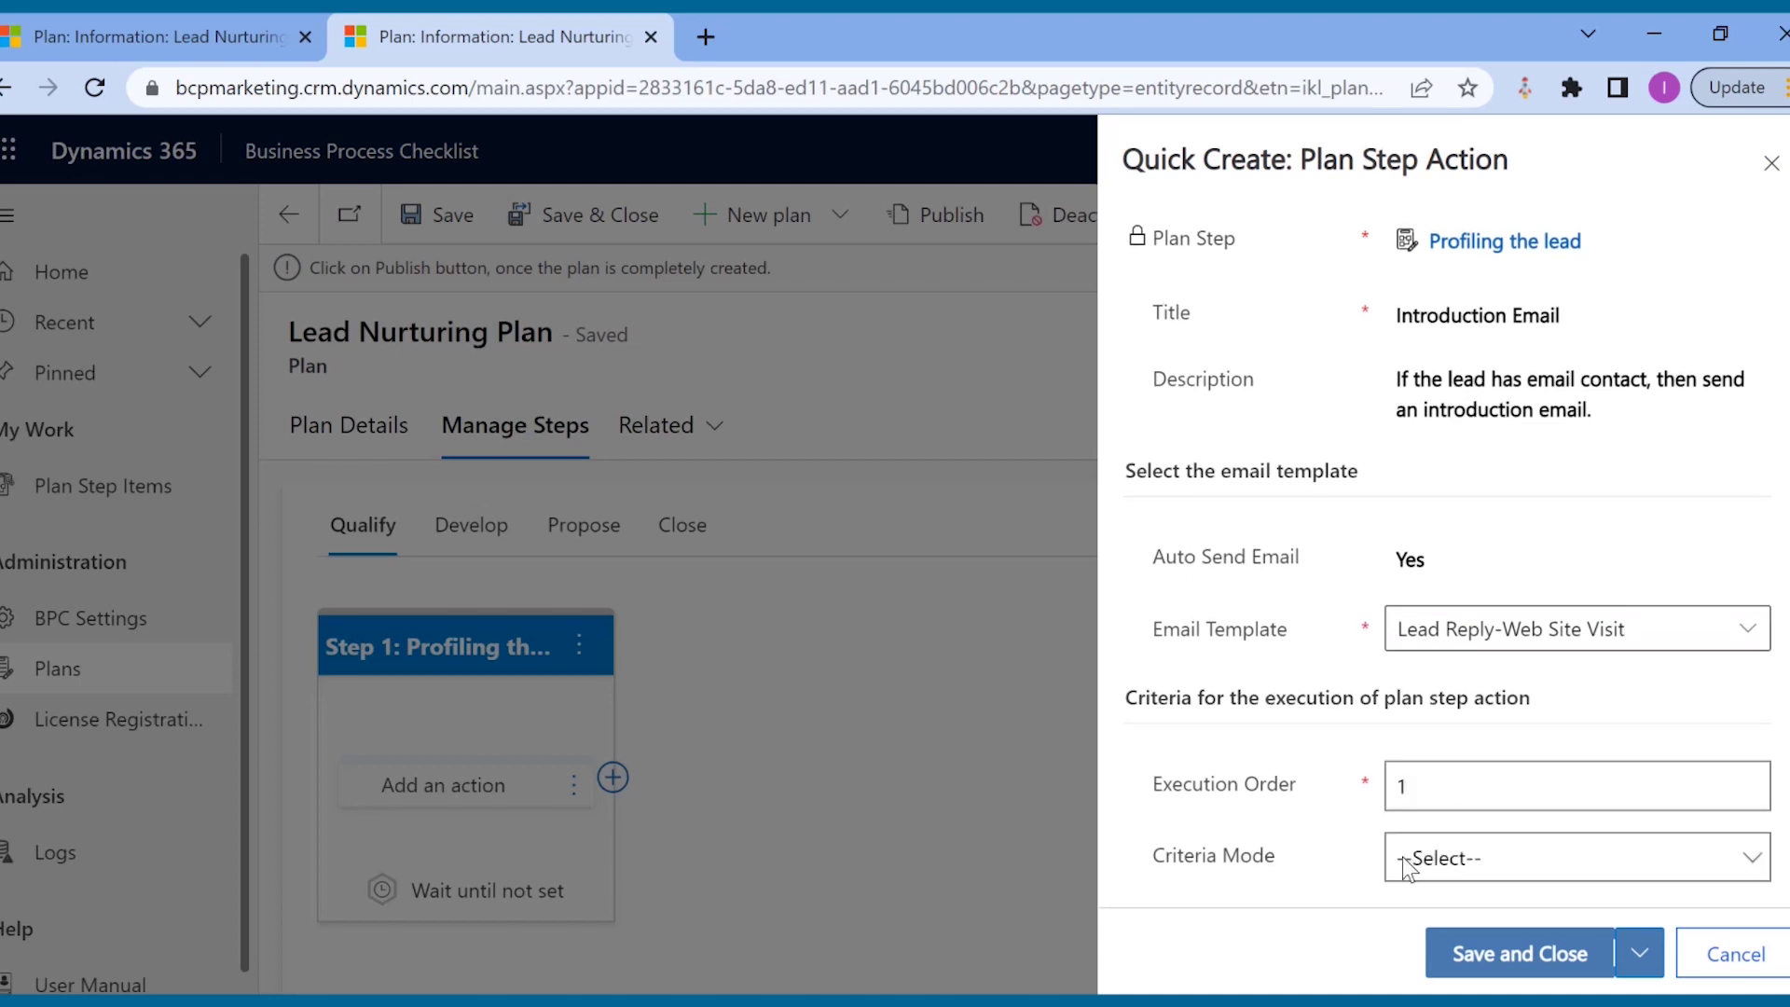
click(1410, 858)
click(1424, 923)
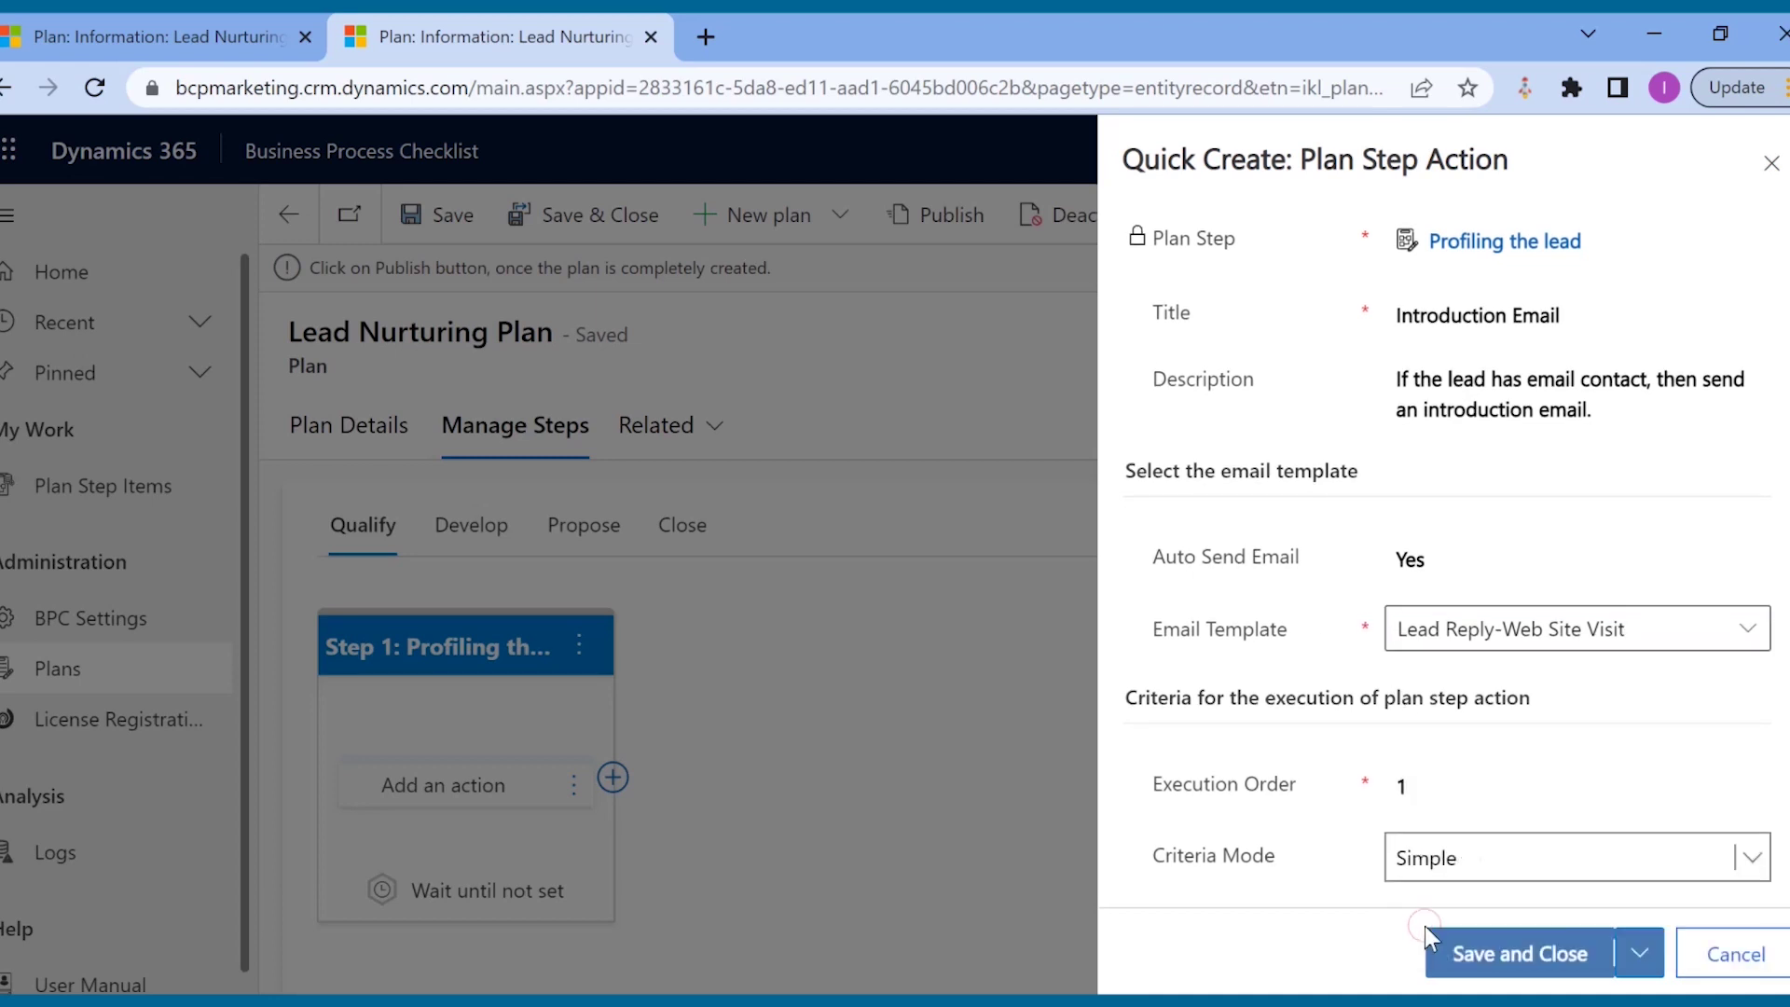
scroll(1427, 932, down, 1)
click(1403, 858)
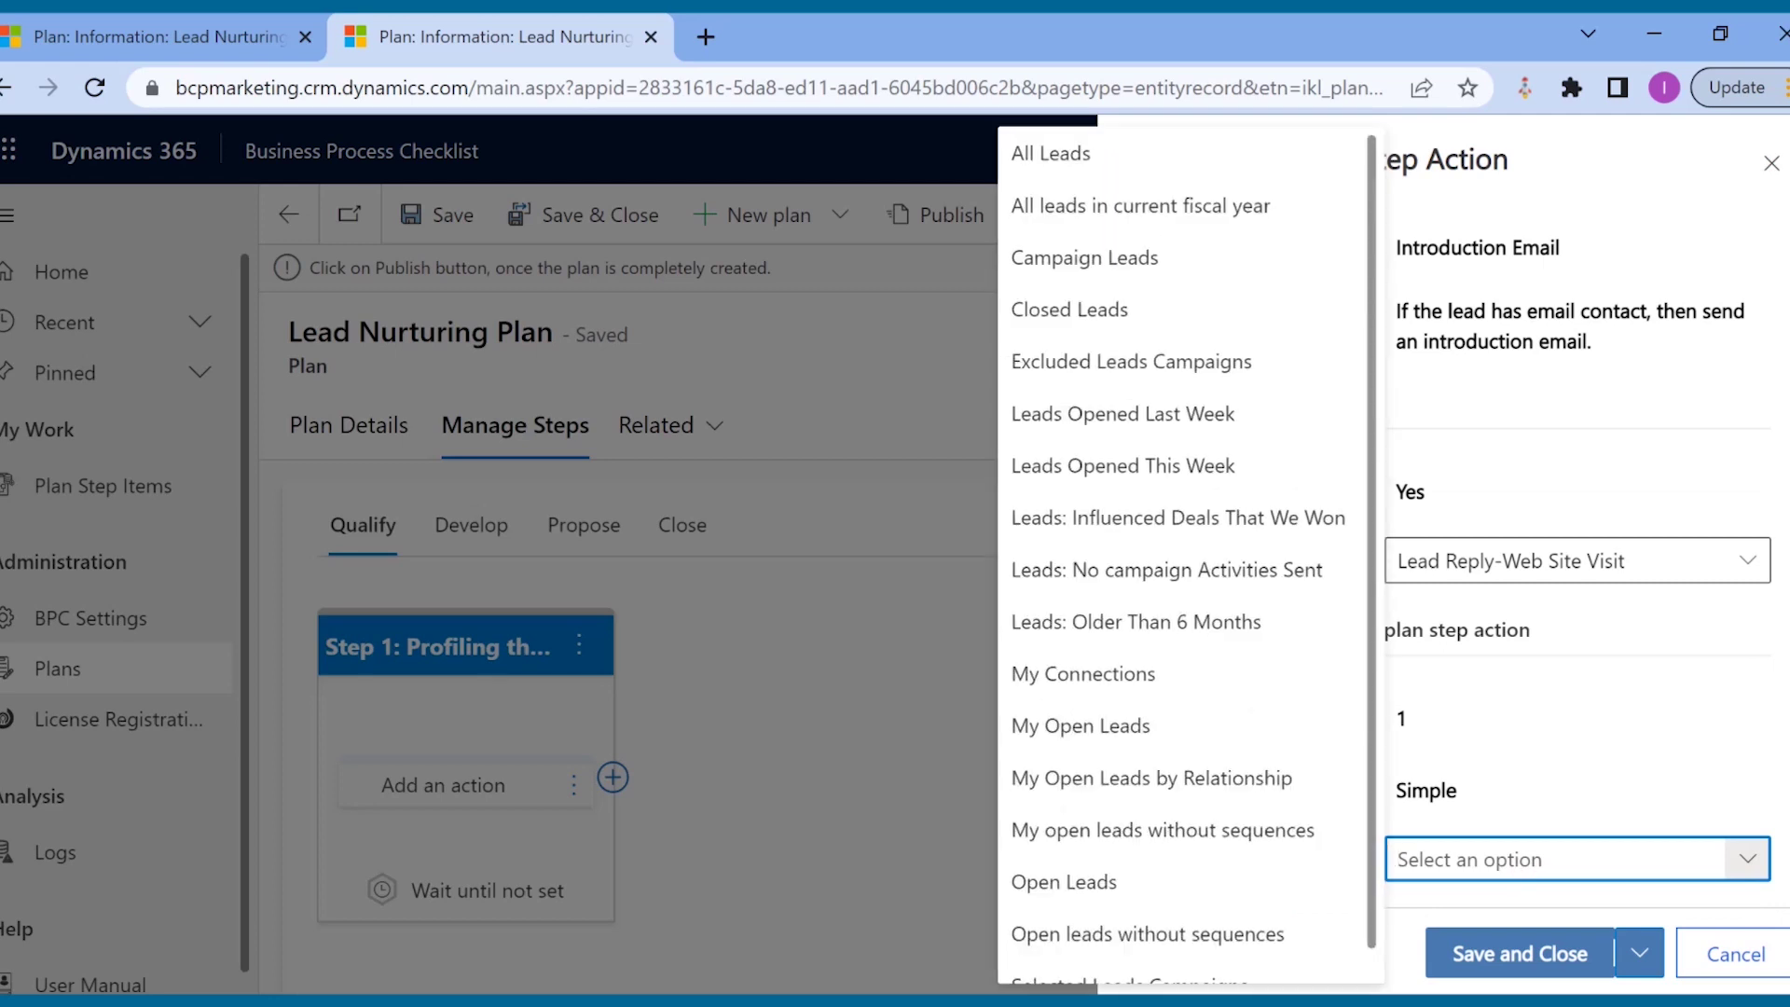
click(1115, 725)
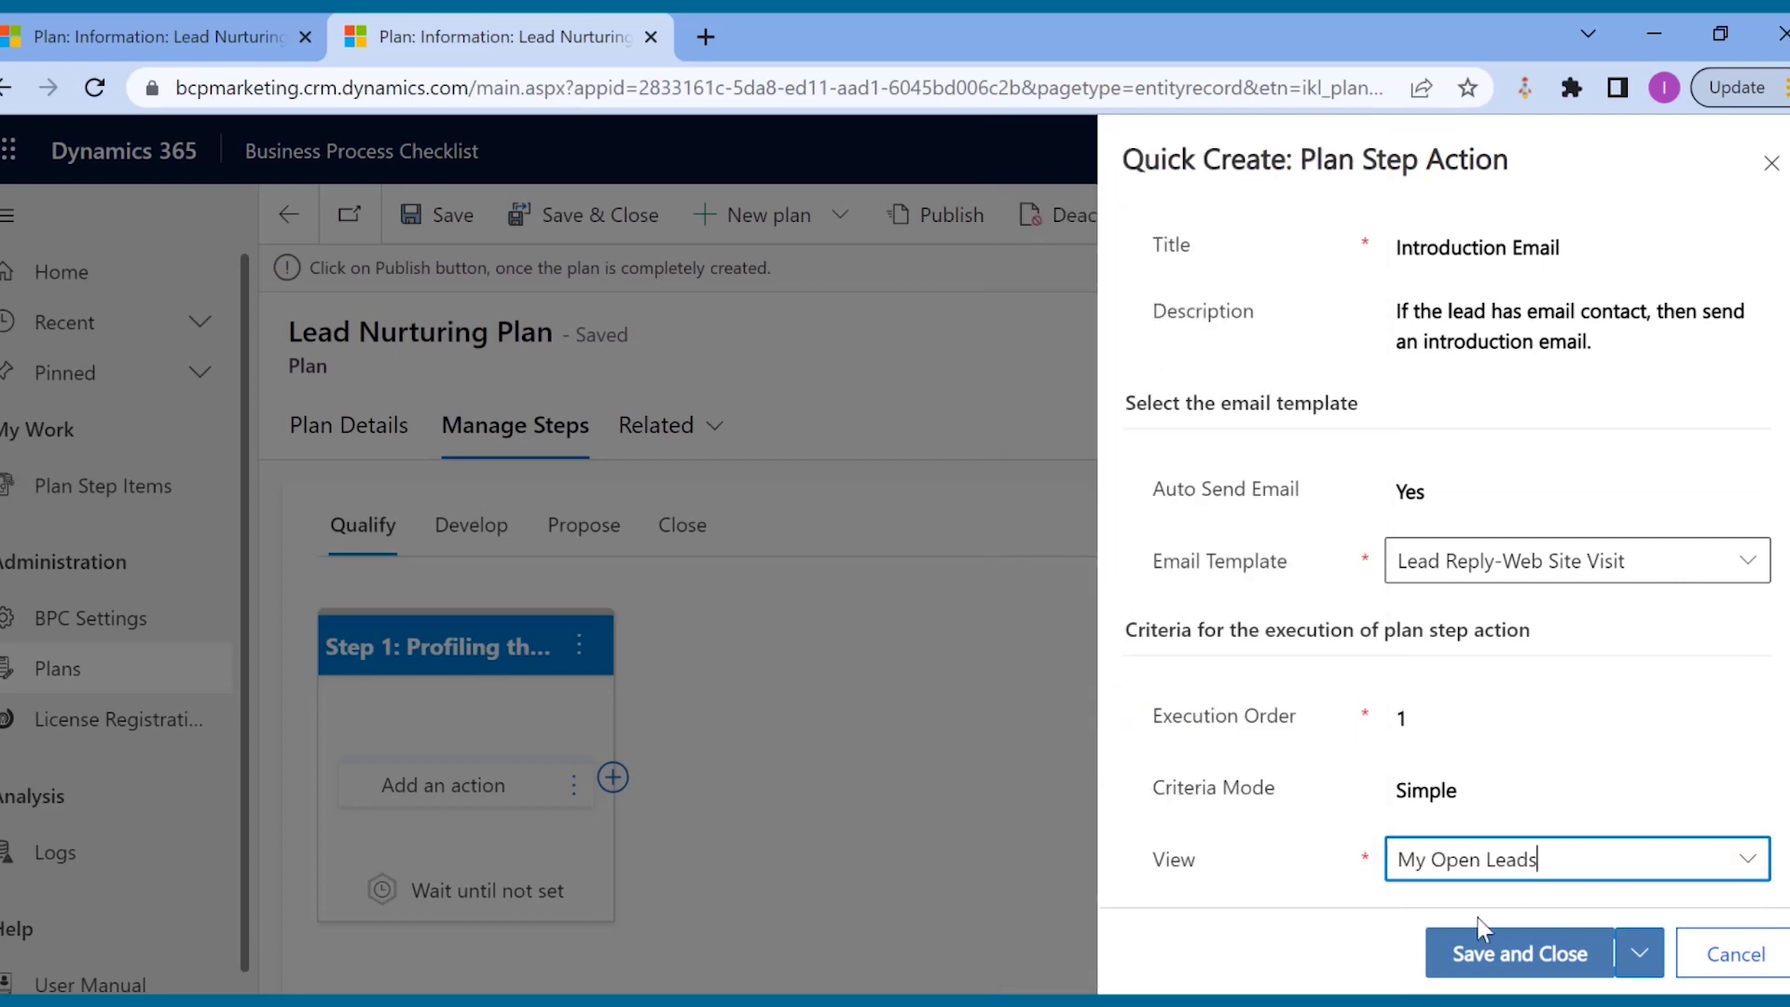
click(1505, 952)
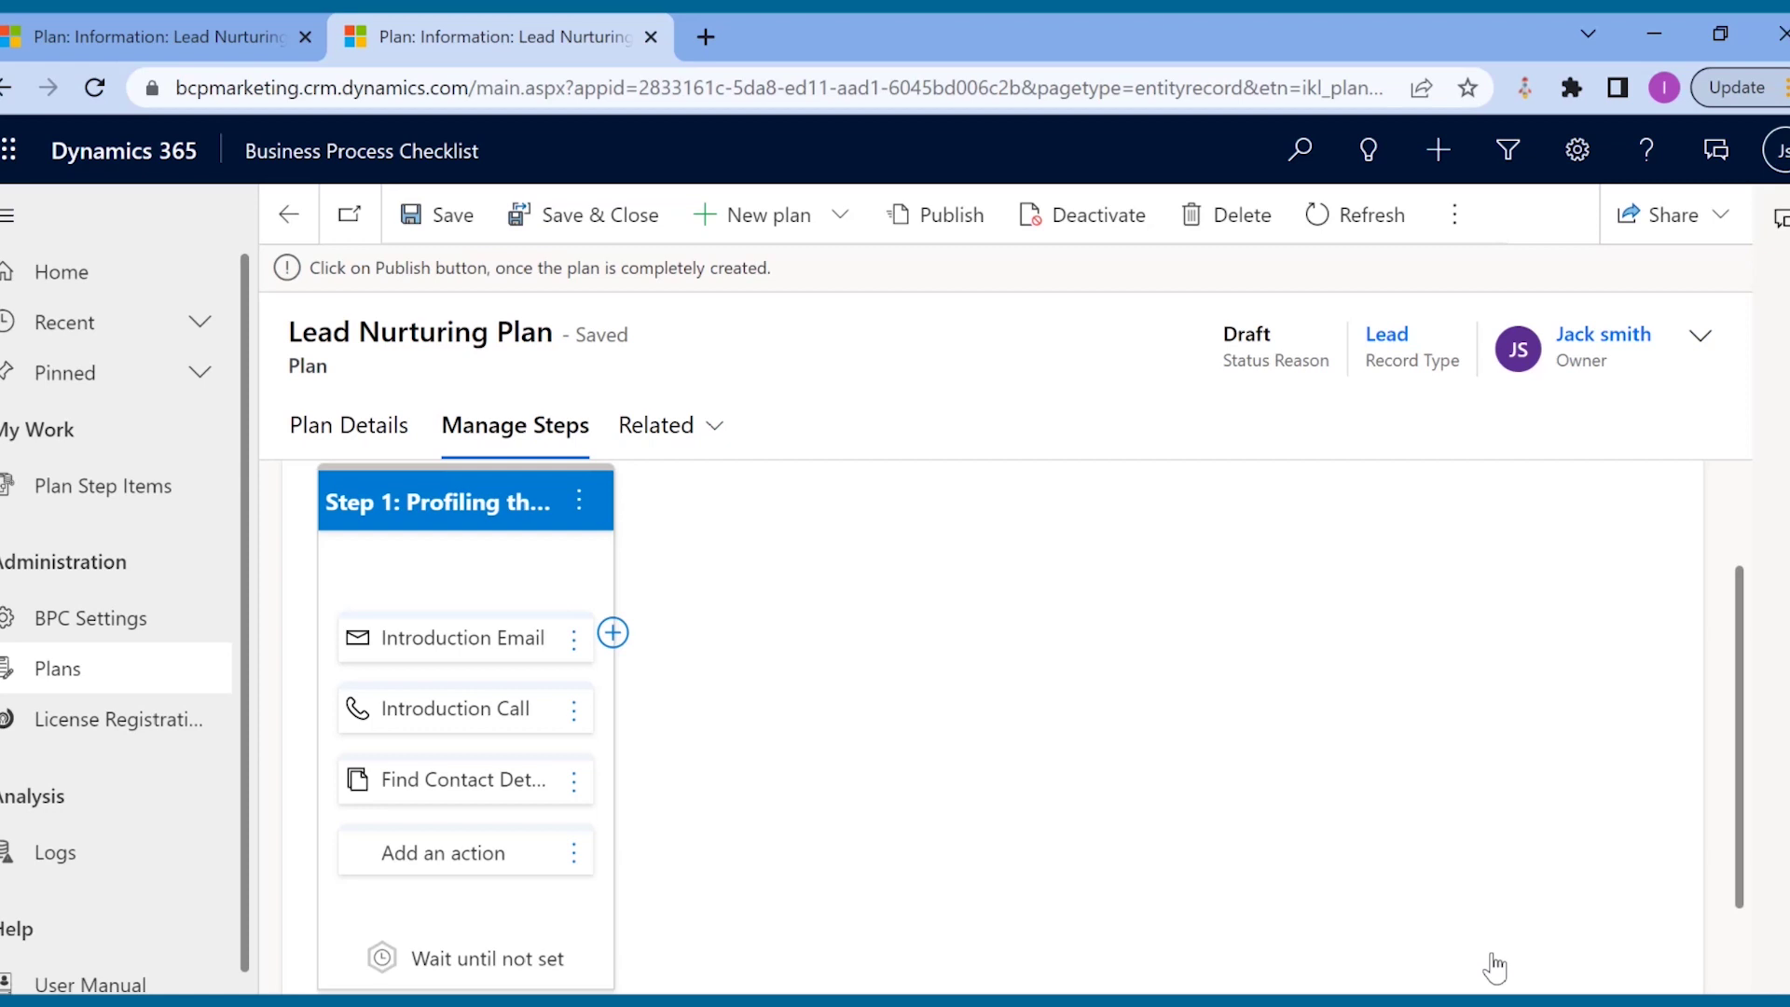
- Close the duplicate plan tab and review the Develop, Propose and Close steps, ending on Send Thank You email
key(ctrl+w)
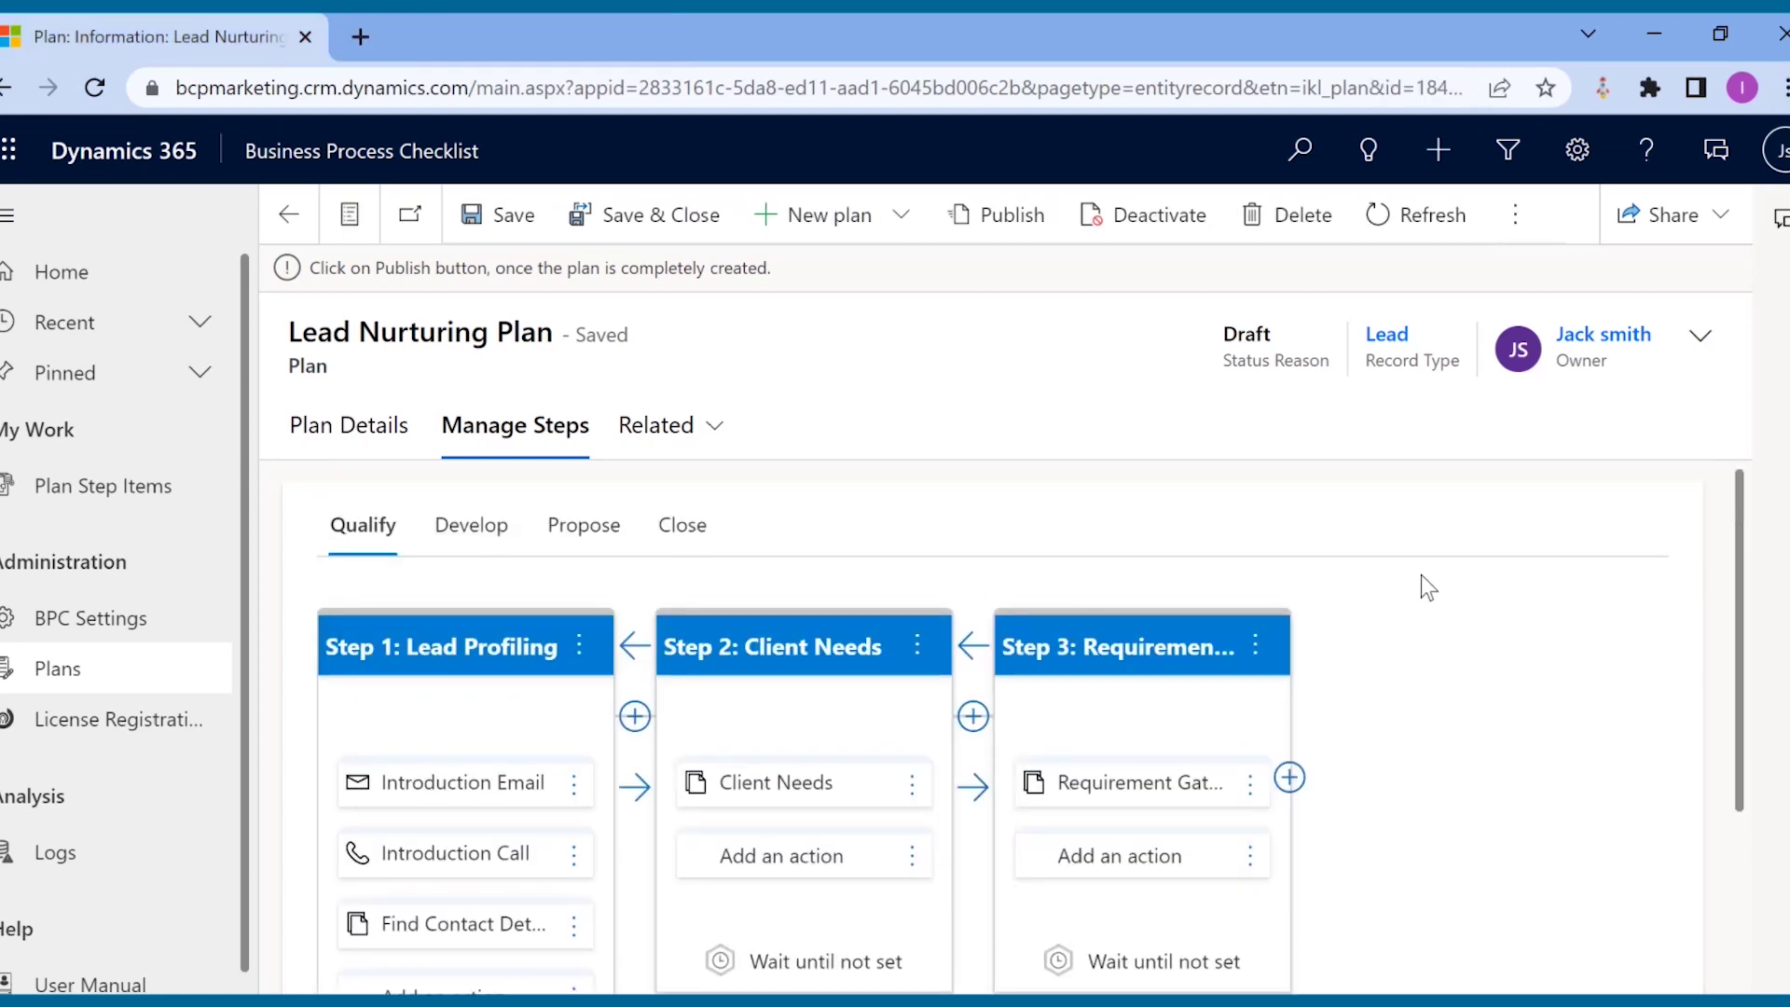
click(477, 531)
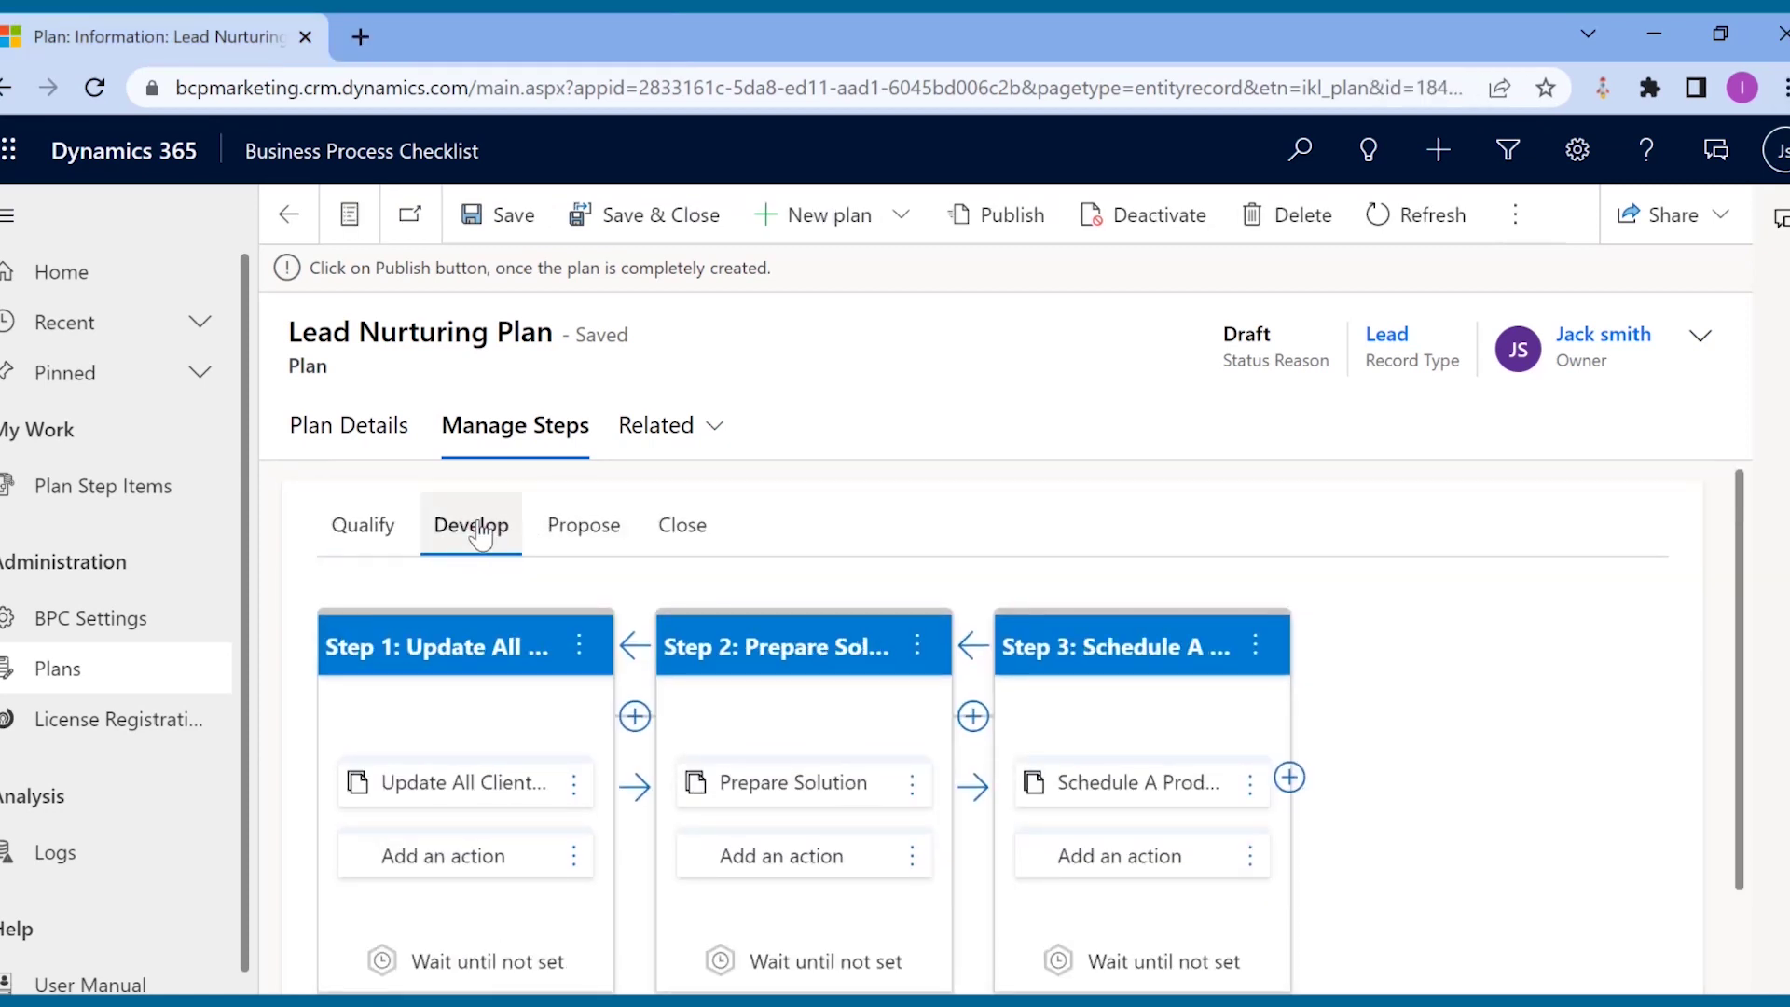
key(Return)
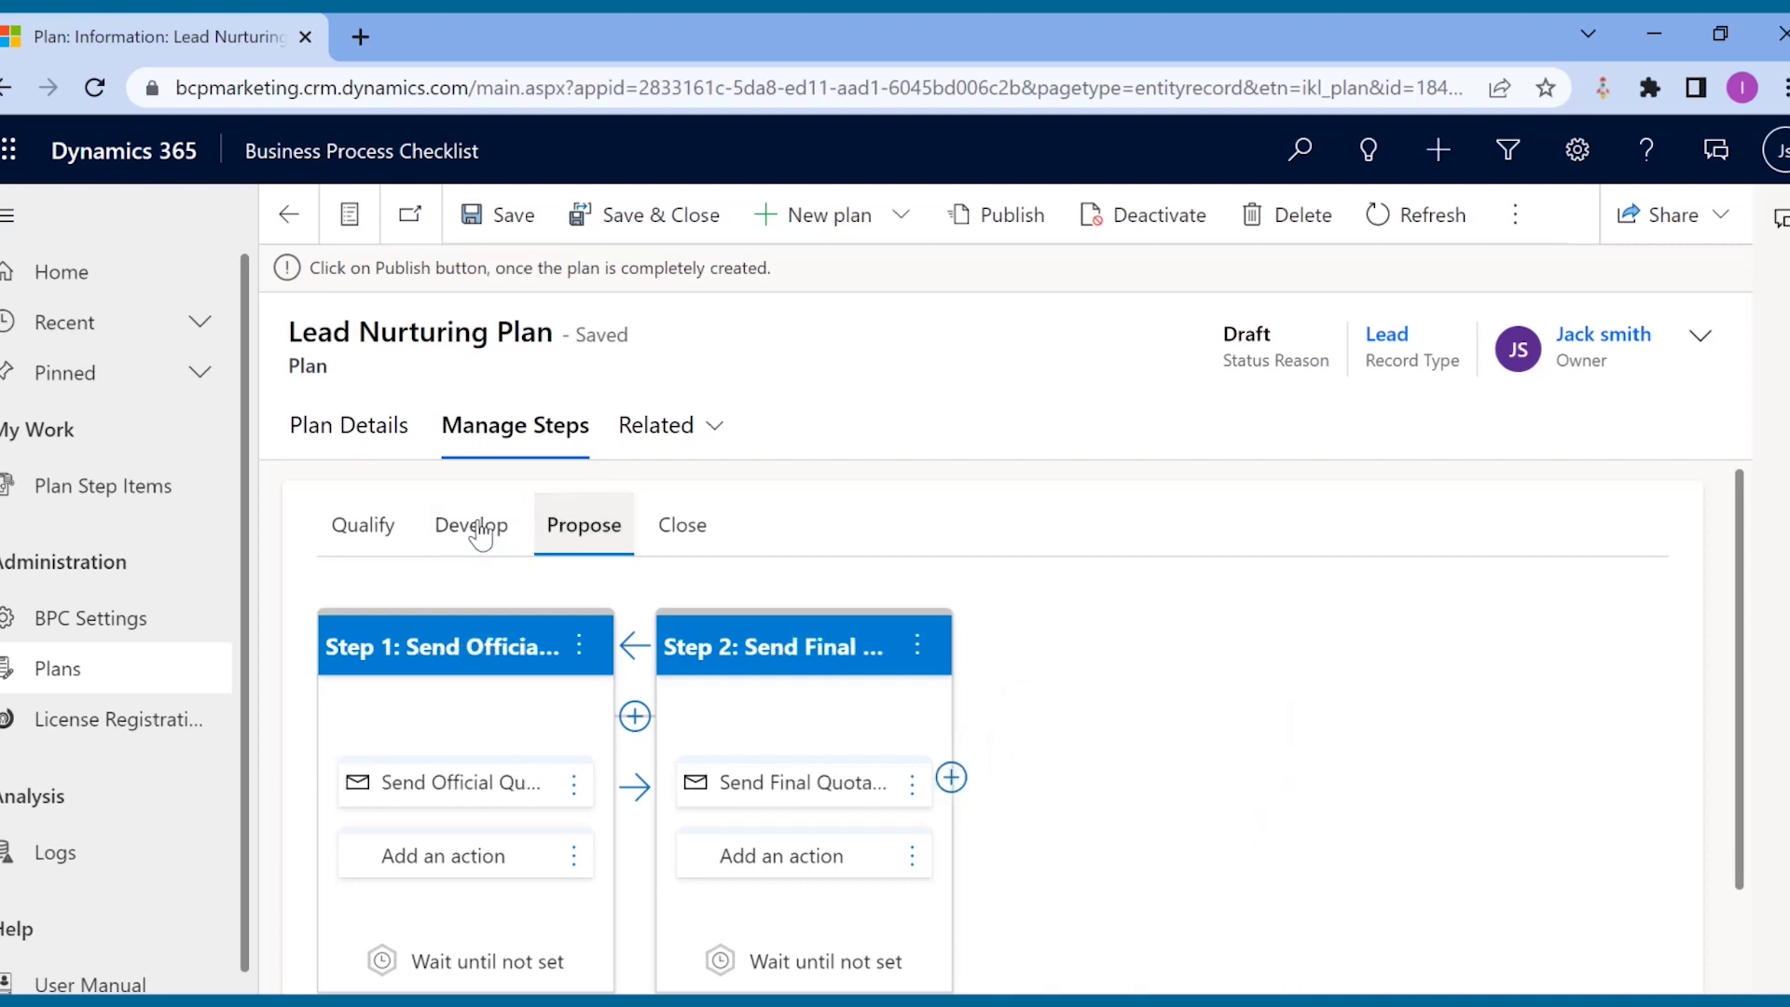
click(675, 527)
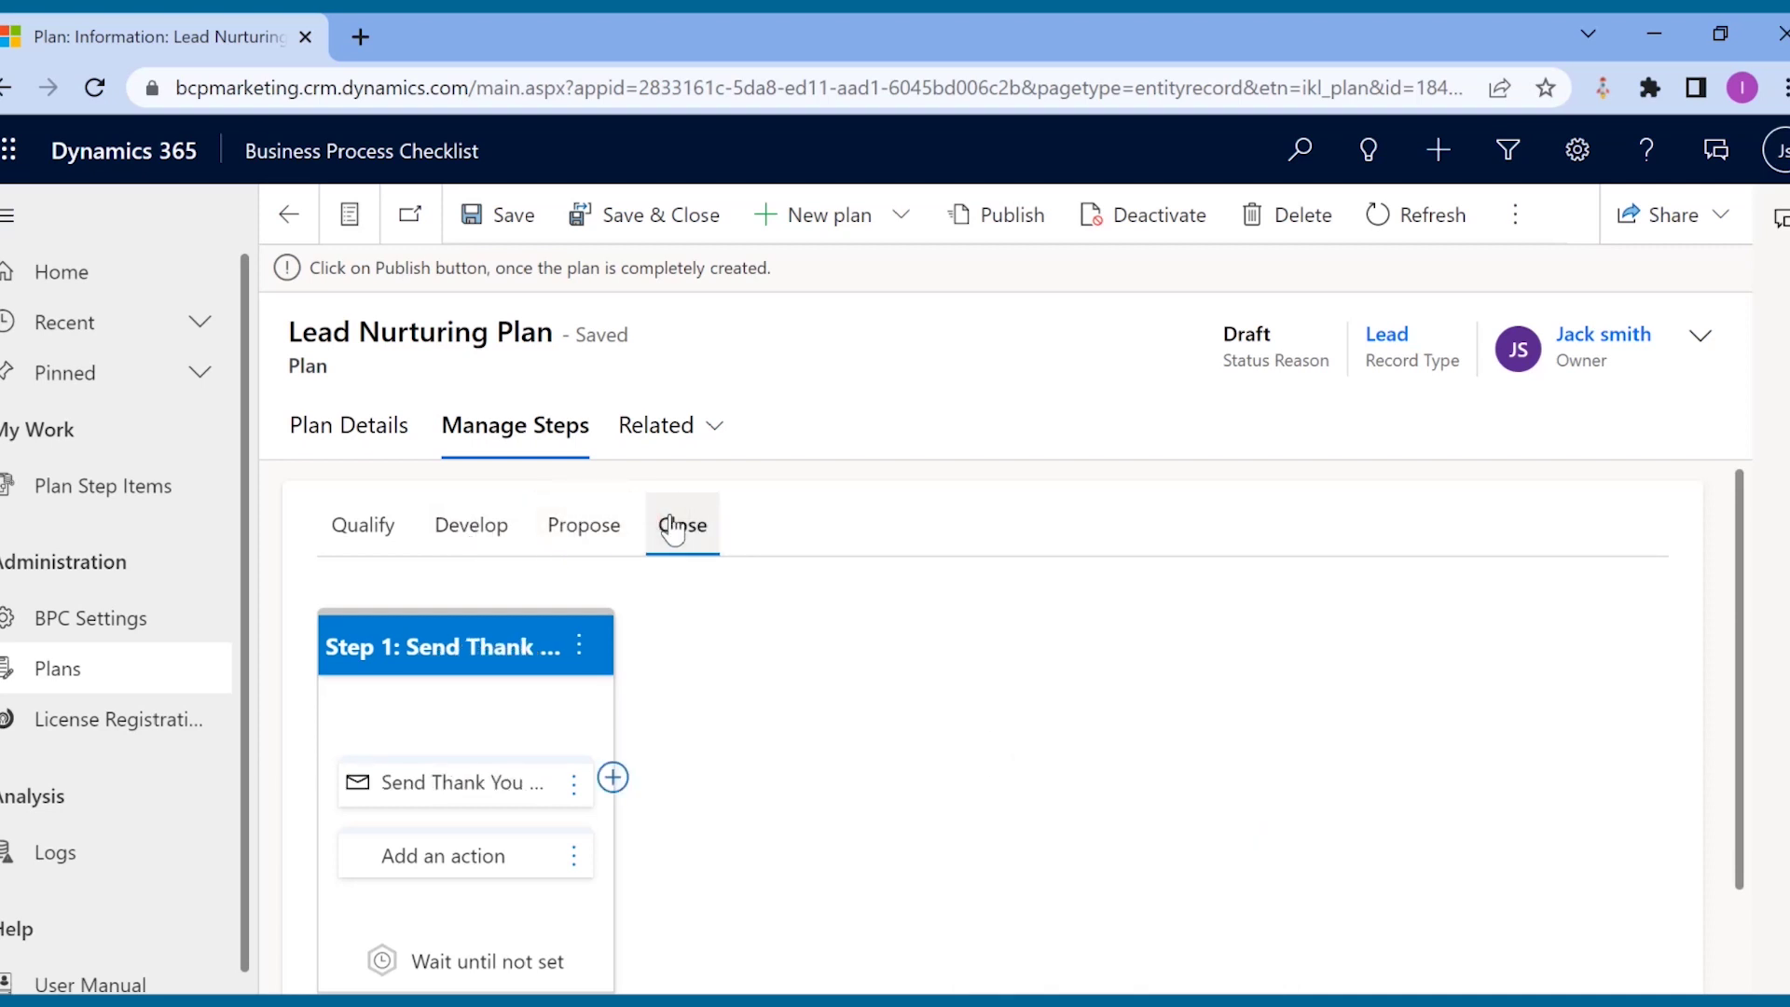